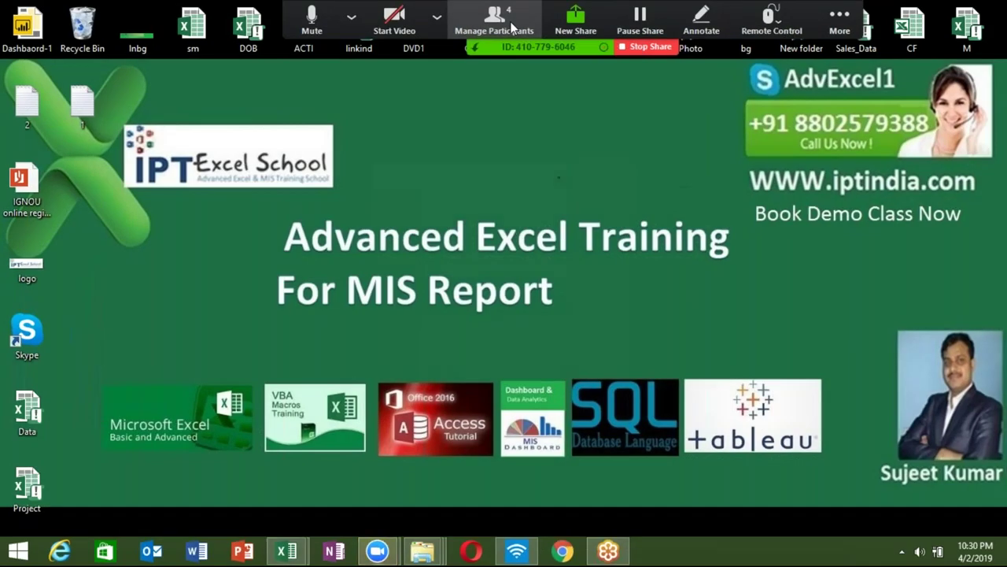
Step: Check each participant's More options in Zoom's participant list, then close the list
left_click(504, 23)
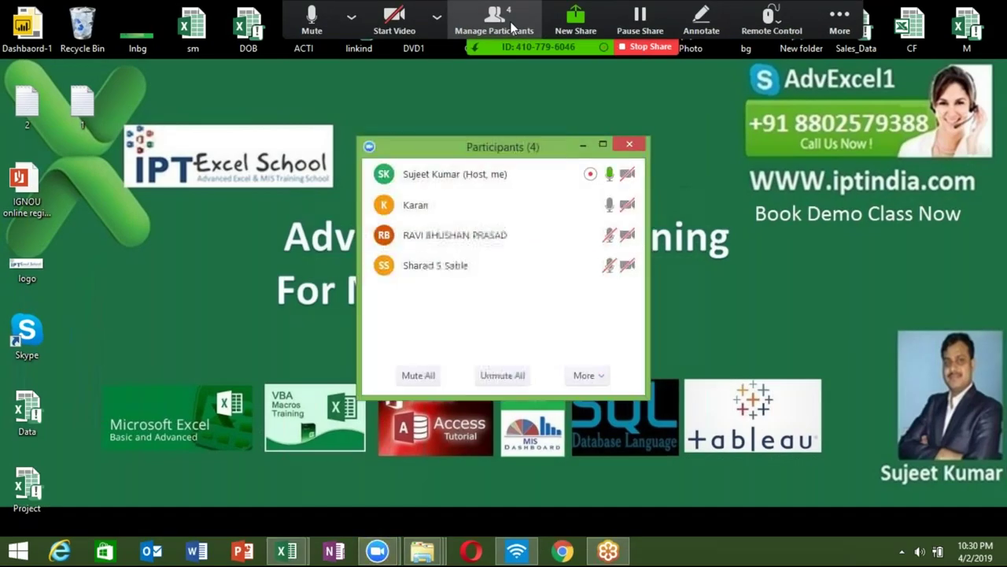
left_click(609, 204)
left_click(632, 219)
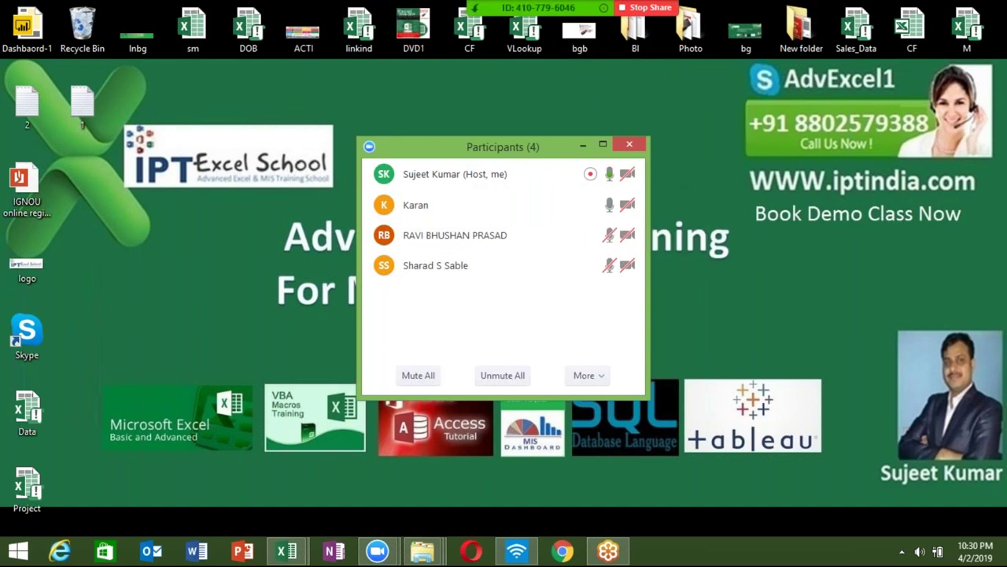
left_click(613, 234)
left_click(653, 249)
left_click(612, 266)
left_click(673, 281)
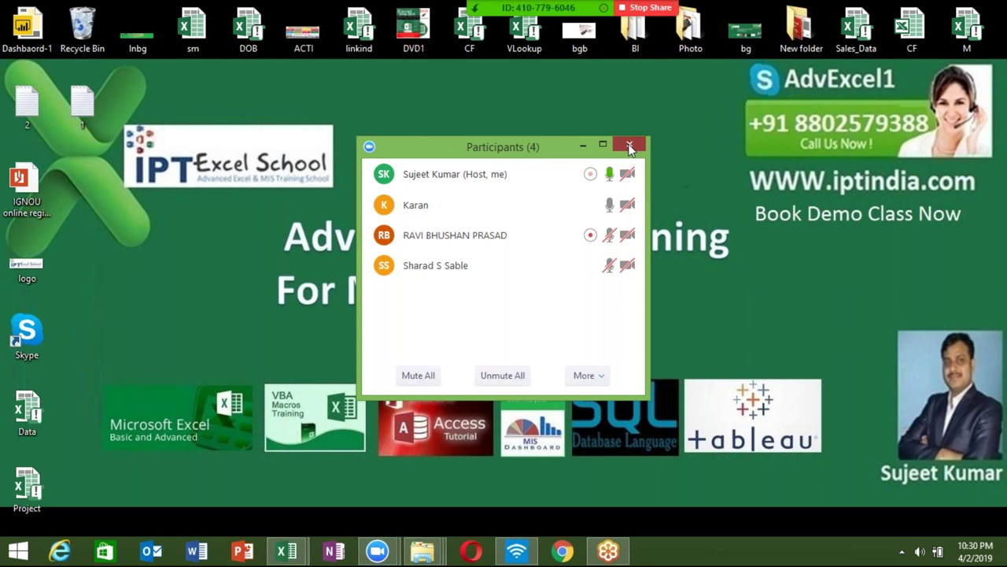
left_click(630, 144)
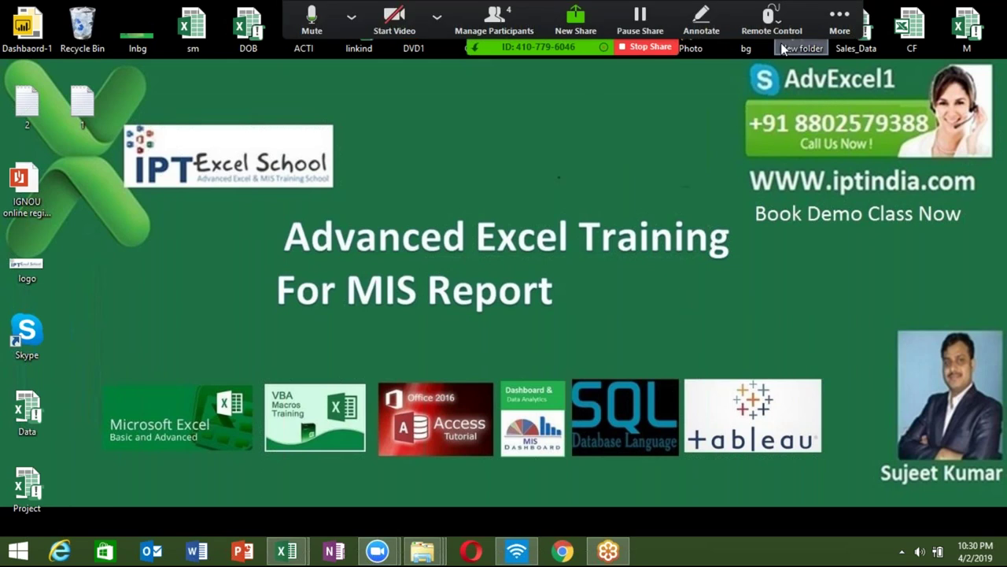
Step: Refresh the desktop and bring Excel back to its recent workbooks list
right_click(490, 123)
left_click(520, 162)
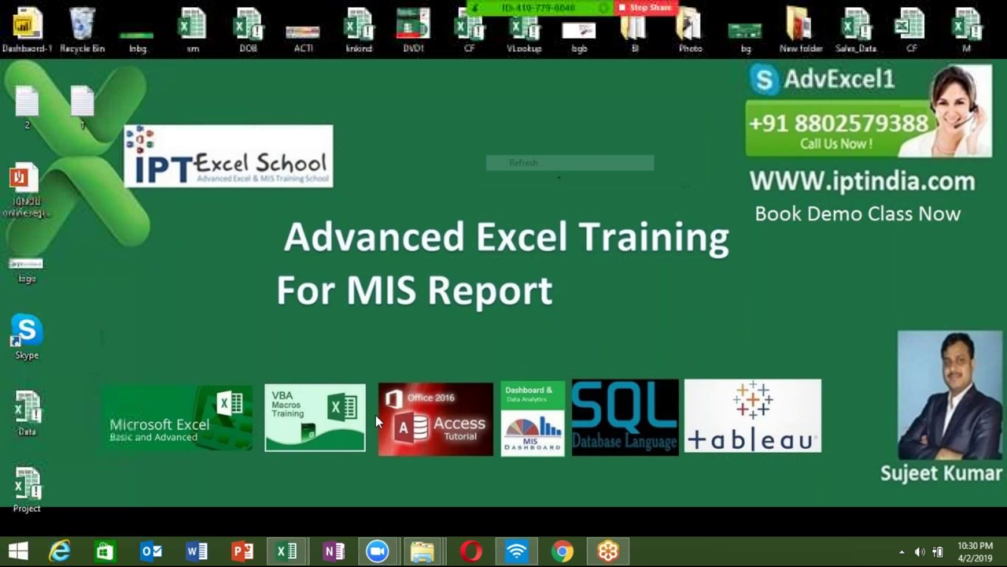
left_click(299, 556)
left_click(42, 124)
Step: Open the recent sales workbook, go to its Data sheet and select cell D9
scroll(464, 432, "down", 1)
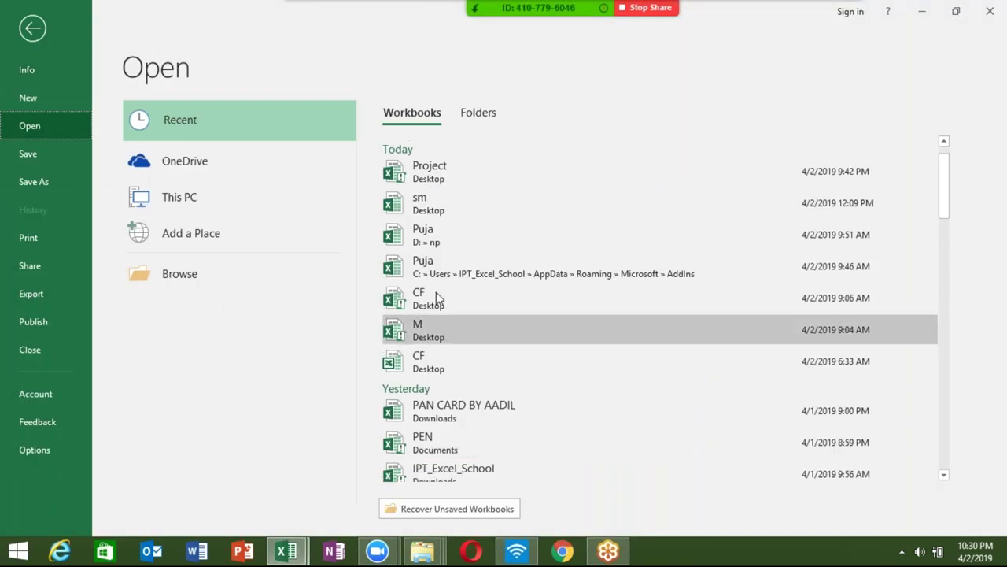
left_click(436, 288)
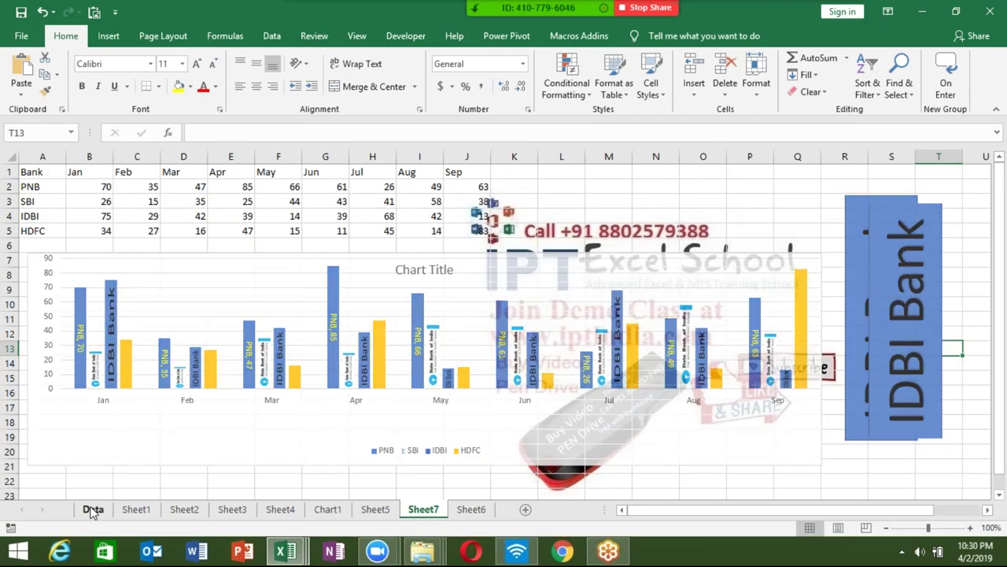
left_click(93, 510)
left_click(185, 291)
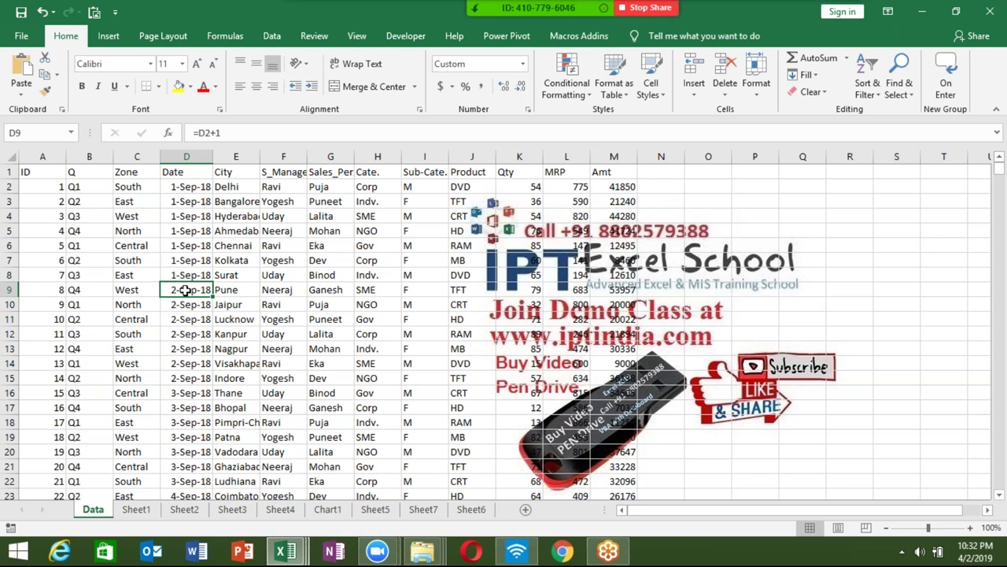
key("Up")
key("Up")
key("Up")
key("Up")
key("Up")
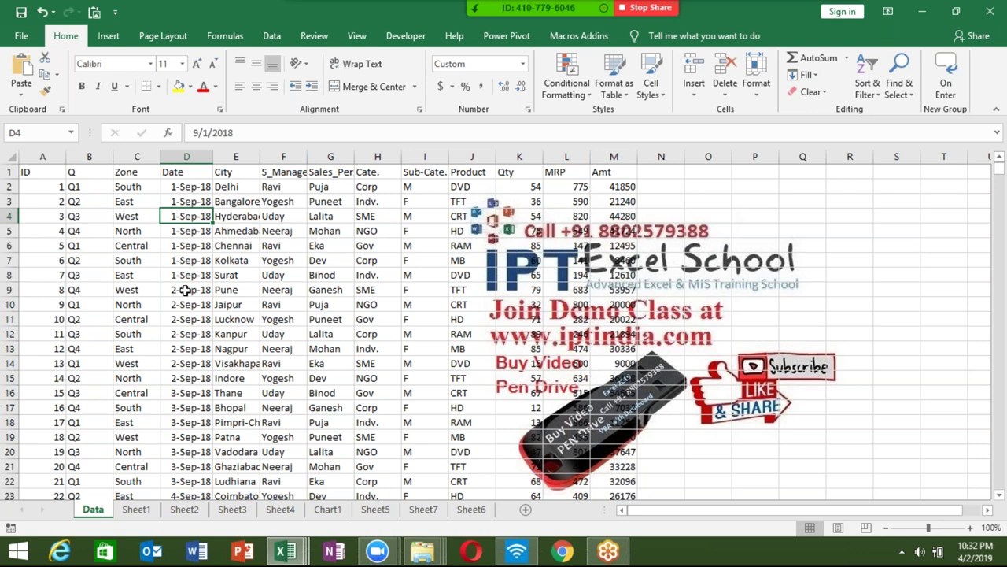
key("Up")
key("Up")
key("Up")
key("Left")
key("Left")
key("Left")
key("Right")
key("Right")
key("Right")
key("Right")
key("Right")
key("Right")
key("Right")
key("Right")
key("Right")
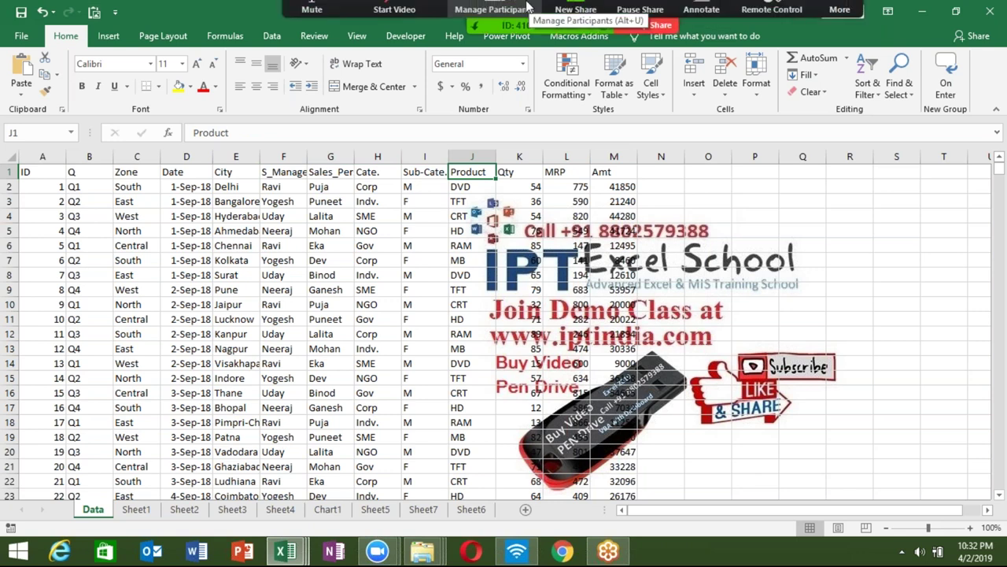
left_click(494, 19)
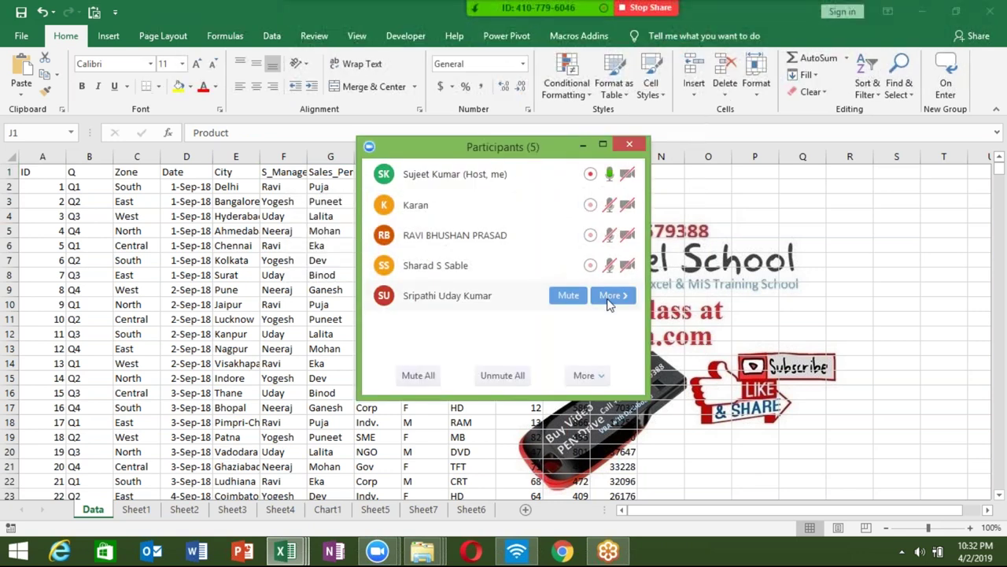
mouse_move(447, 295)
left_click(612, 295)
left_click(684, 310)
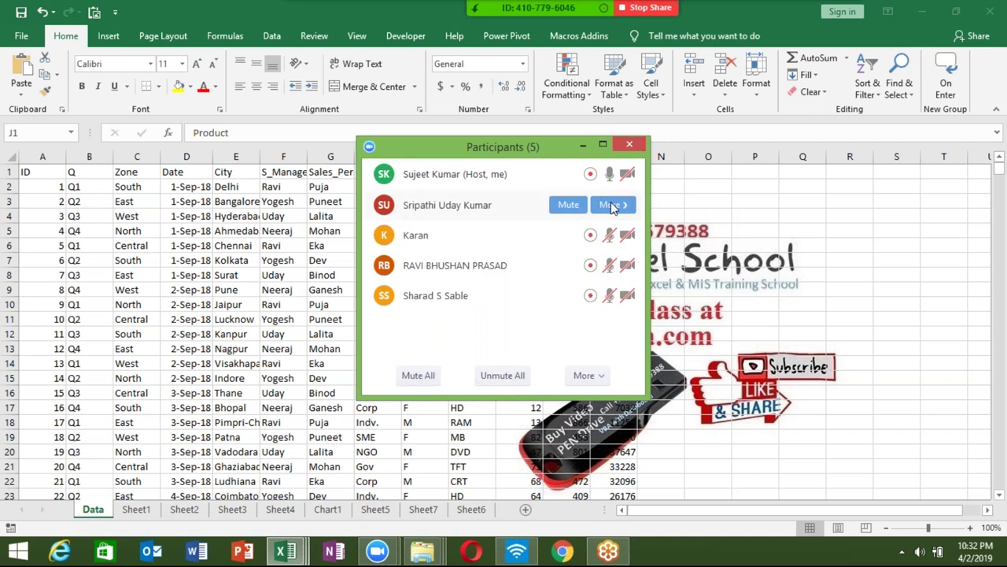
left_click(611, 203)
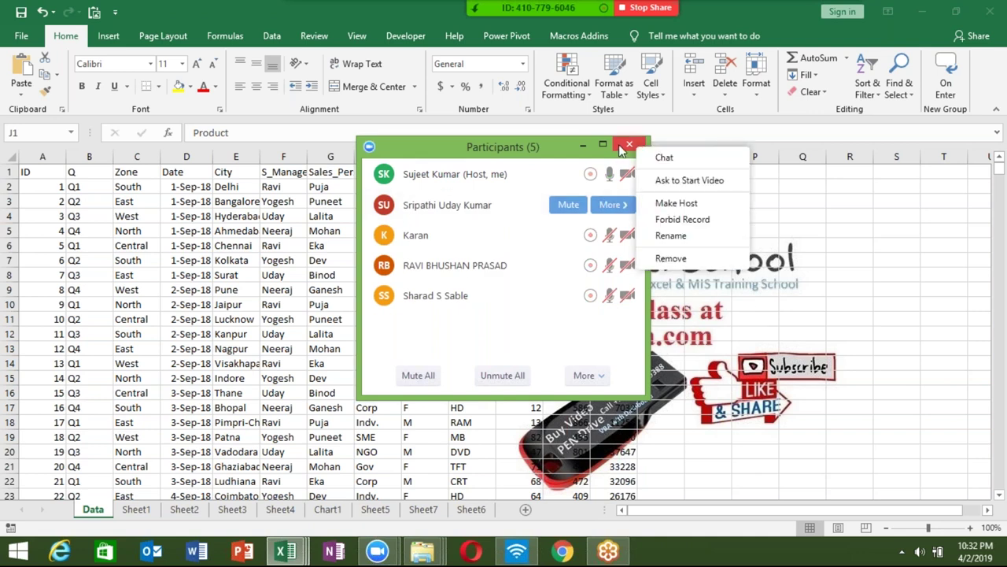
left_click(629, 144)
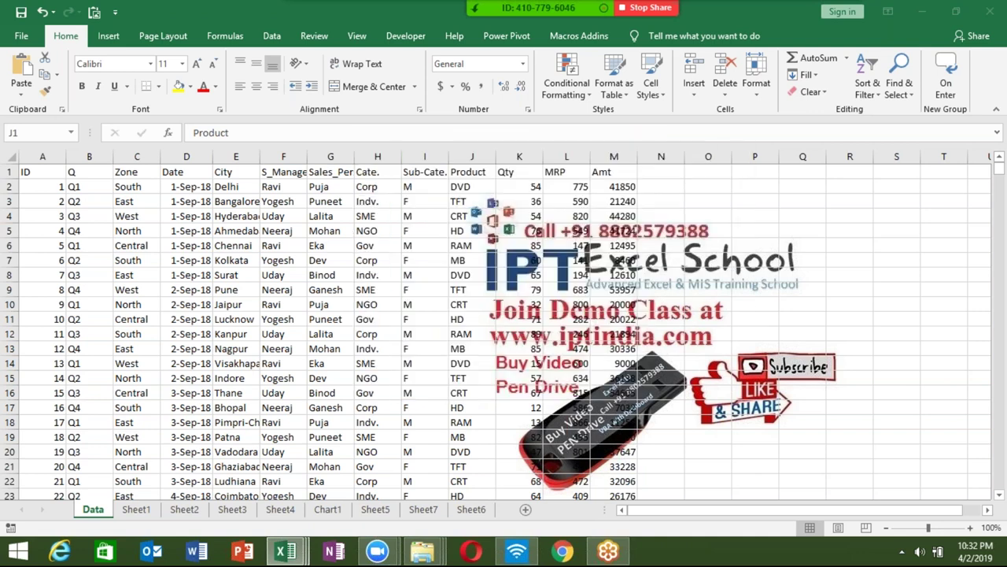
left_click(360, 244)
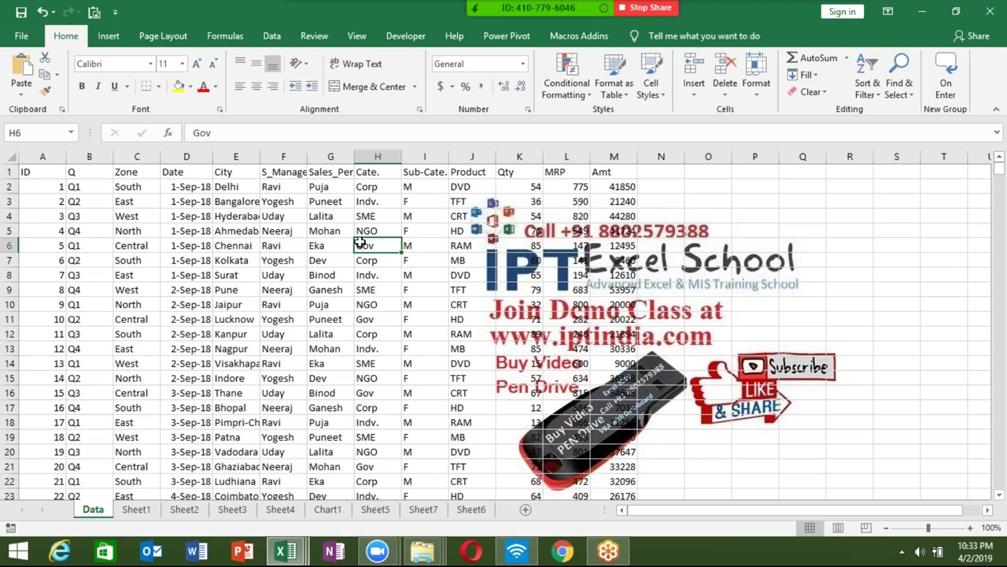
key("Up")
key("Up")
key("Up")
key("Up")
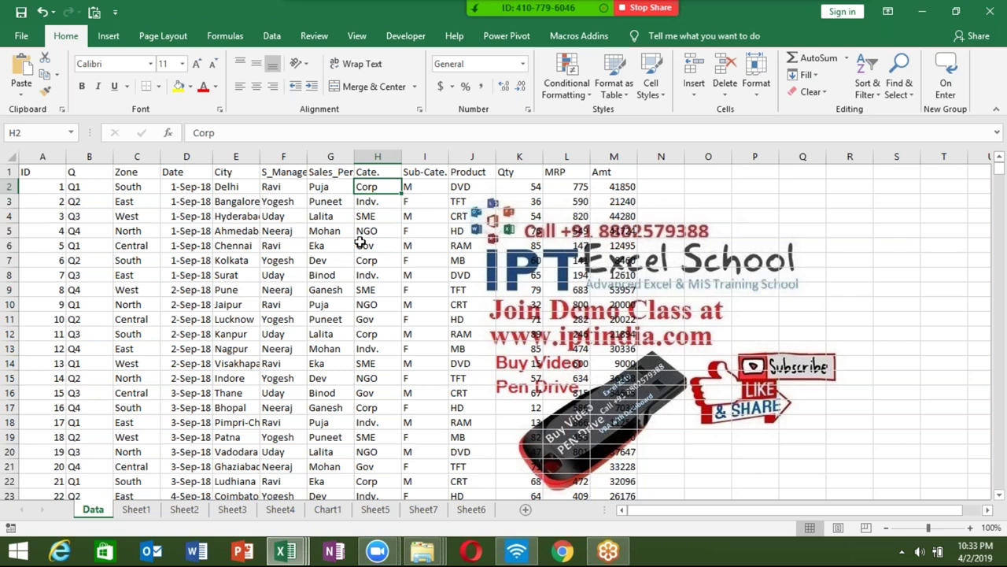
key("Up")
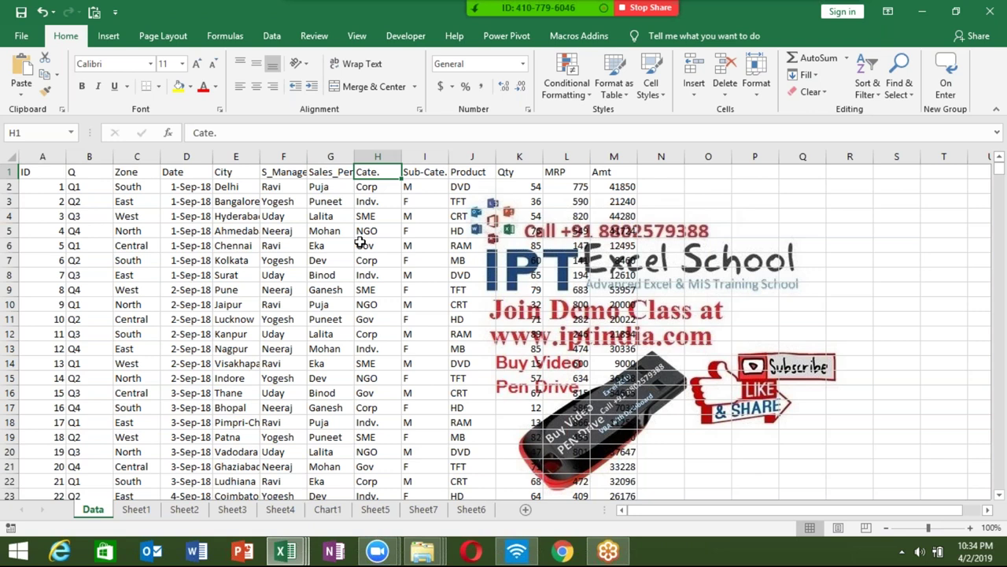
key("Left")
key("Left")
key("Left")
key("Left")
key("Left")
key("Right")
key("Right")
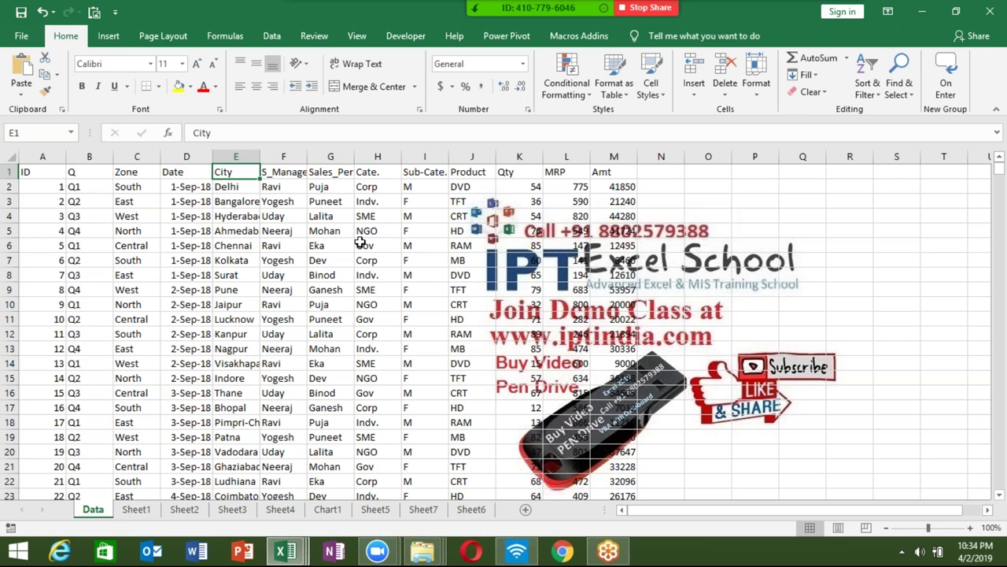
key("Down")
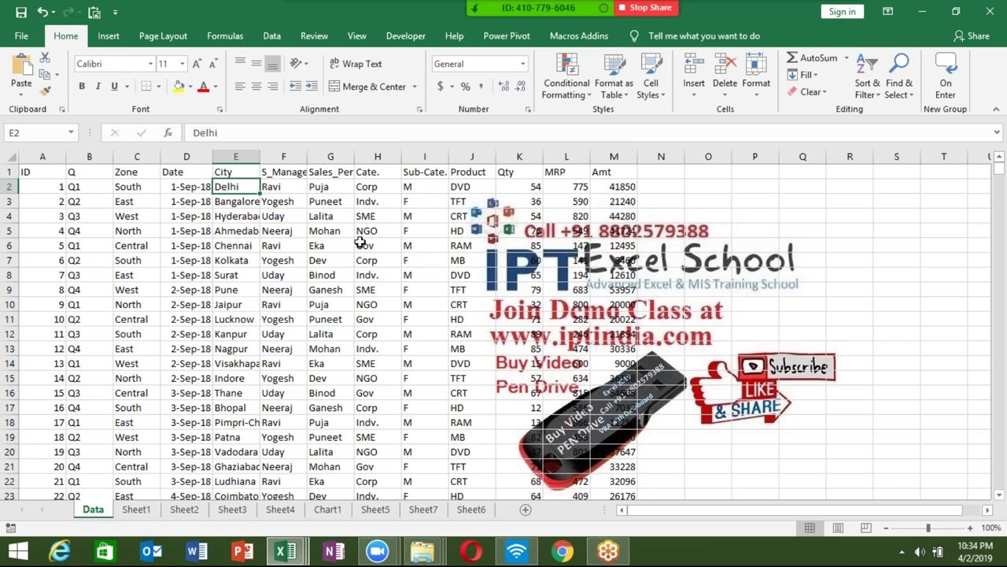
key("Down")
key("Down")
key("Down")
key("Down")
key("Down")
key("Down")
key("Down")
key("shift+space")
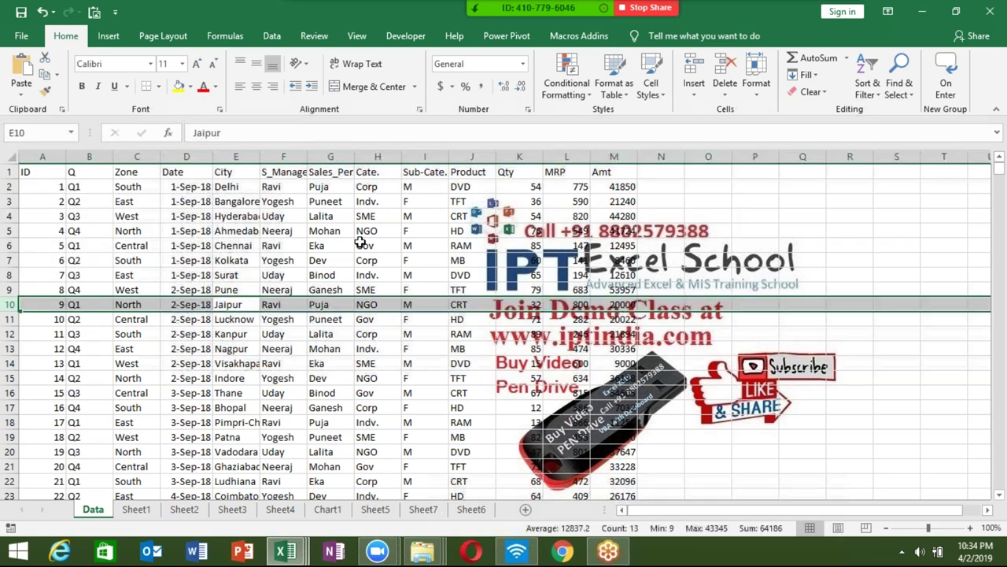
key("ctrl+shift+plus")
key("Up")
key("Up")
key("Up")
key("Up")
key("Up")
key("Up")
key("Down")
key("Down")
key("Down")
key("Down")
key("Down")
key("Down")
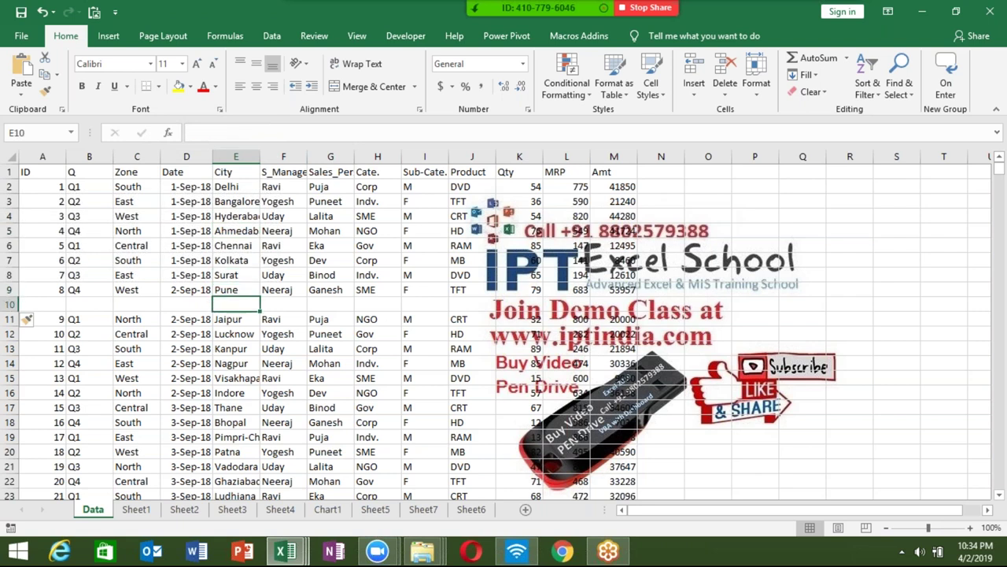
key("Up")
key("Up")
key("Up")
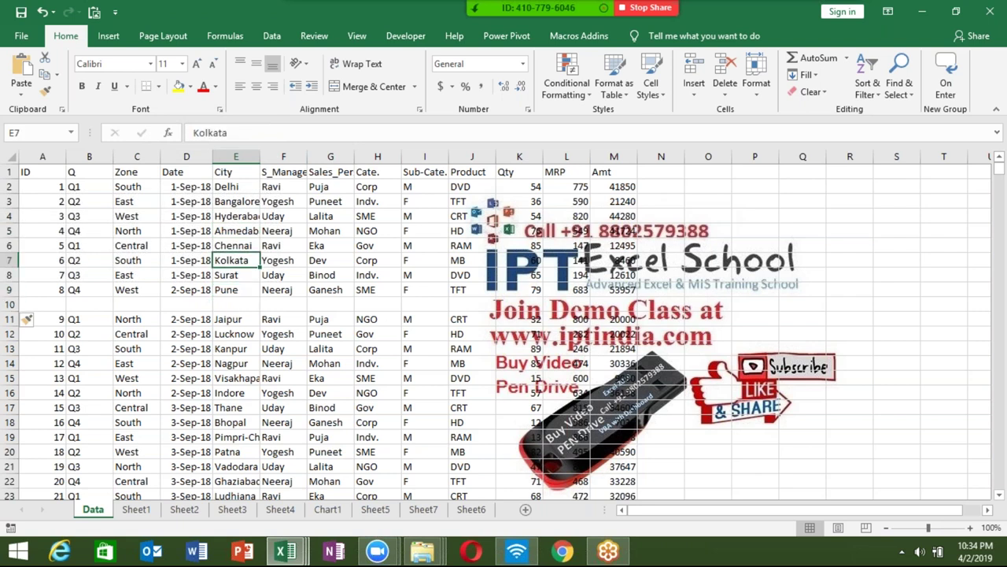
key("ctrl+Up")
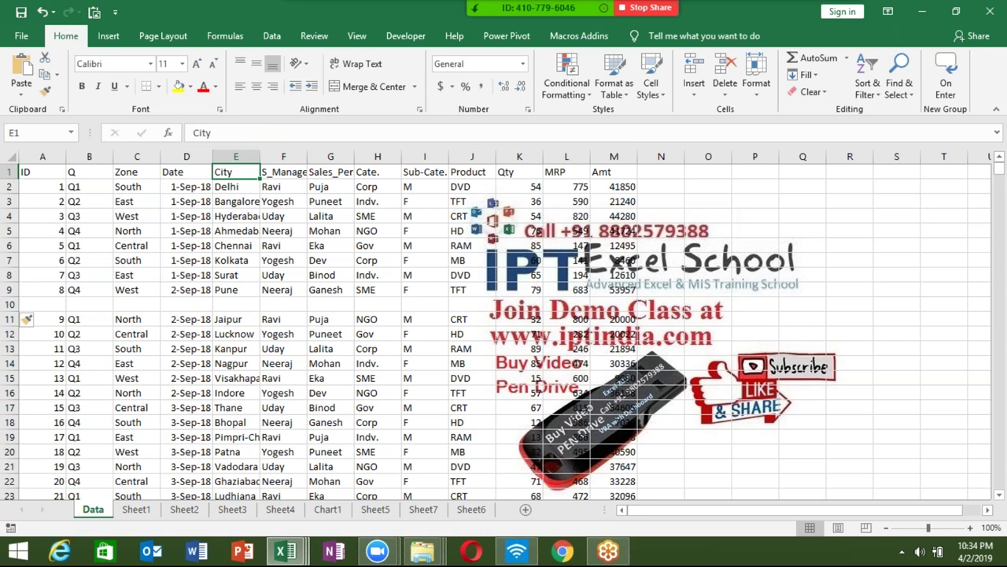
key("ctrl+a")
key("Down")
key("Down")
key("Down")
key("Down")
key("Down")
key("Down")
key("Down")
key("shift+space")
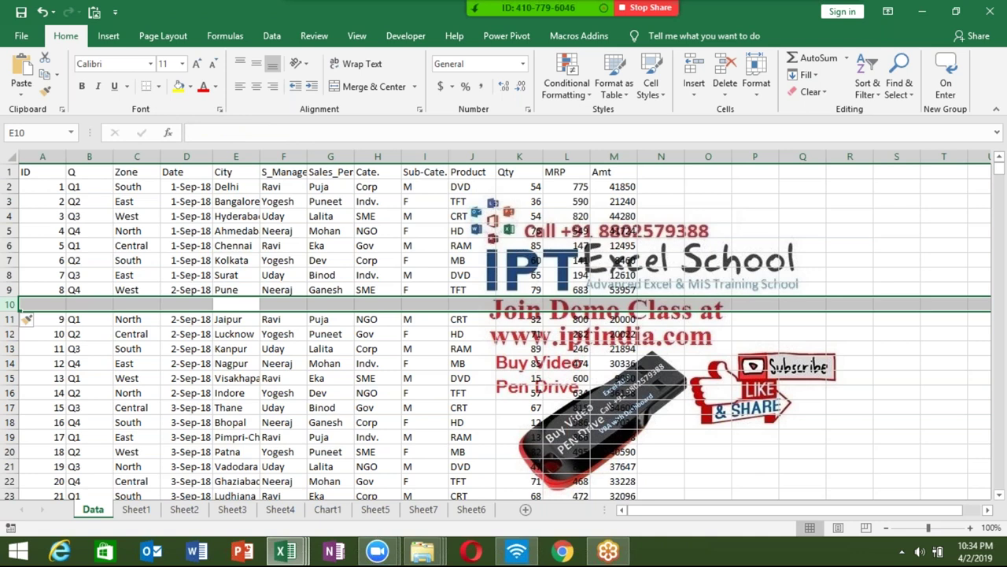
key("ctrl+minus")
key("Up")
key("Up")
key("Up")
key("Up")
key("Up")
key("Up")
key("Up")
key("Up")
key("Up")
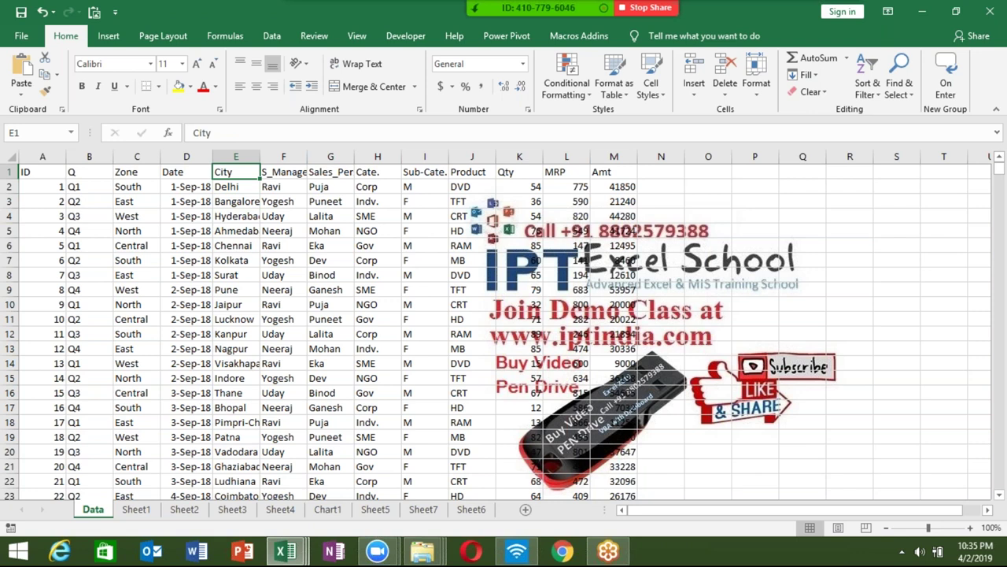
Step: Step across the headers from S_Manager through MRP to the first Amt value
key("Right")
key("Right")
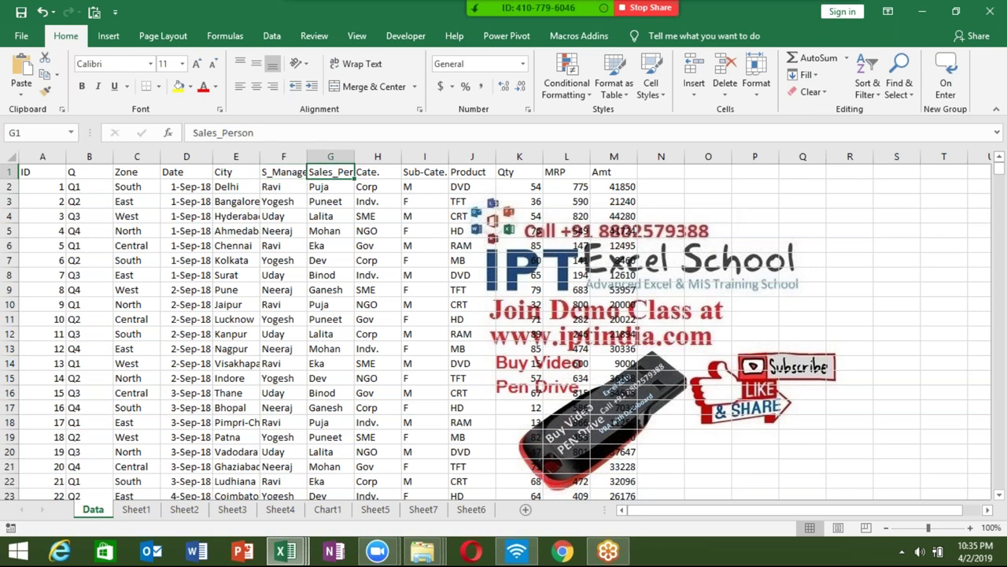
key("Right")
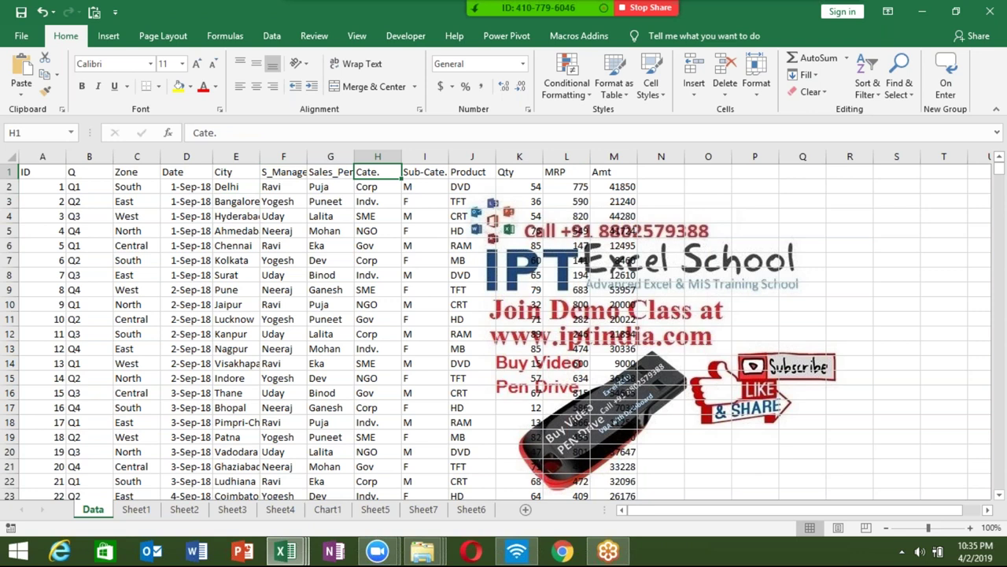
key("Right")
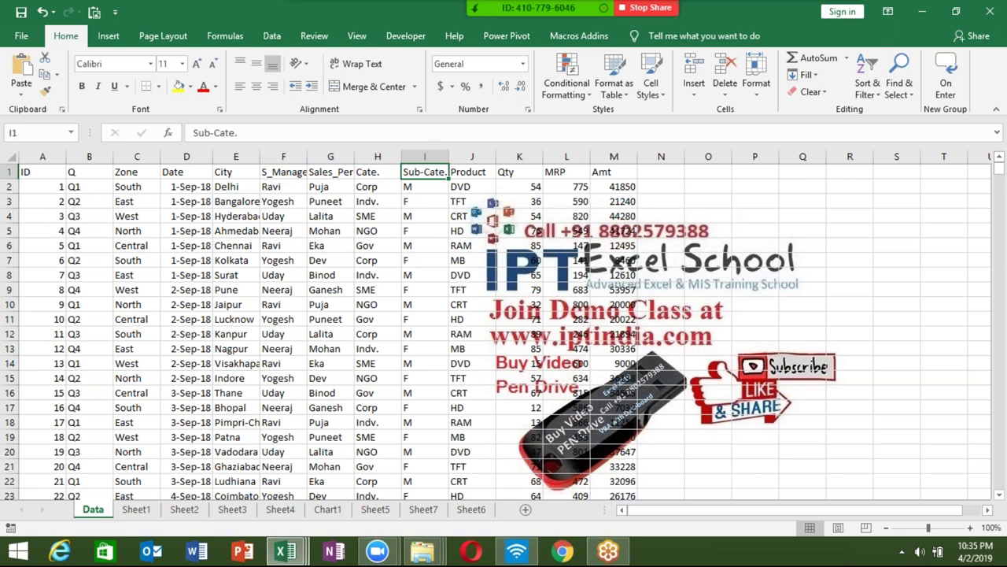
key("Right")
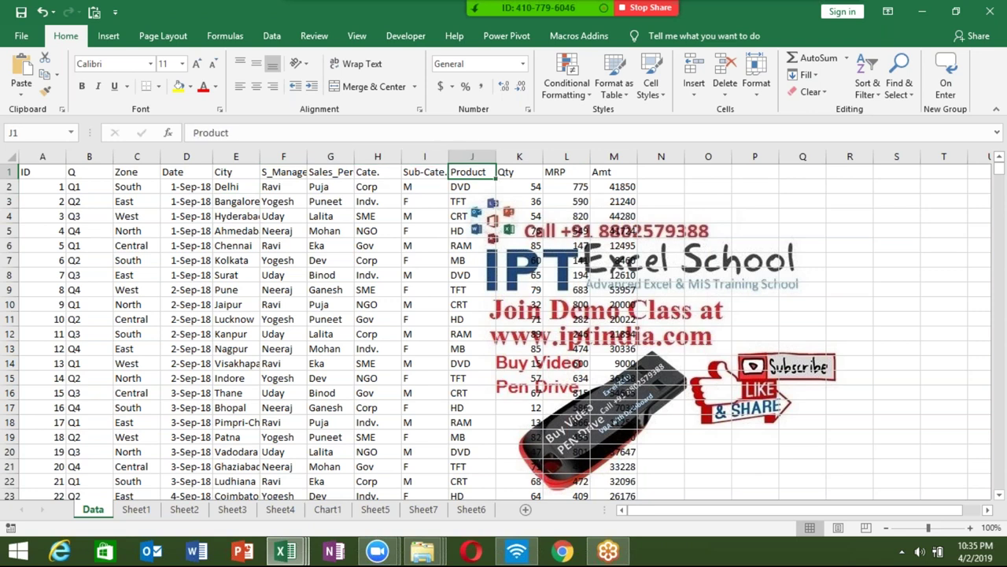
key("Right")
key("Right")
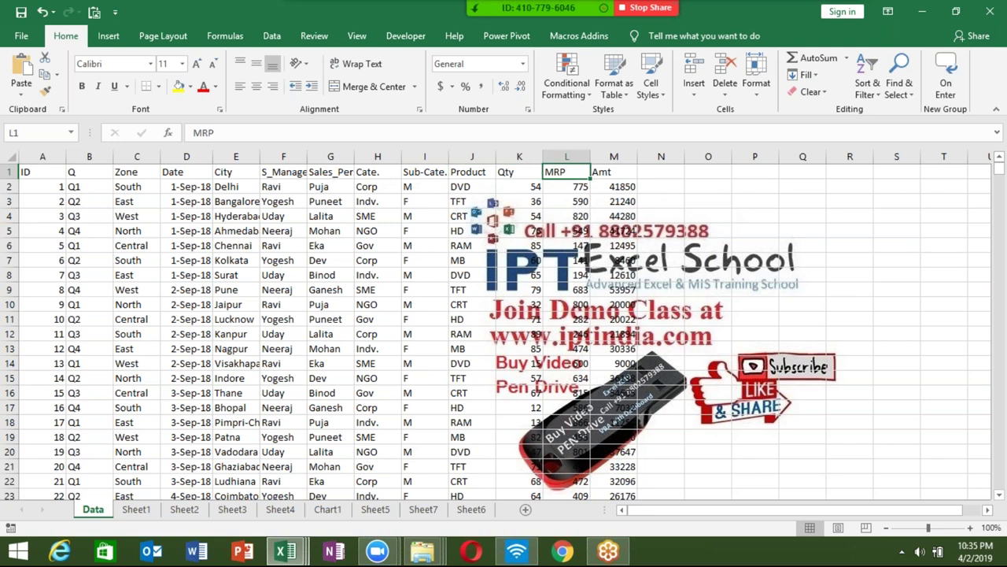
key("Right")
key("Down")
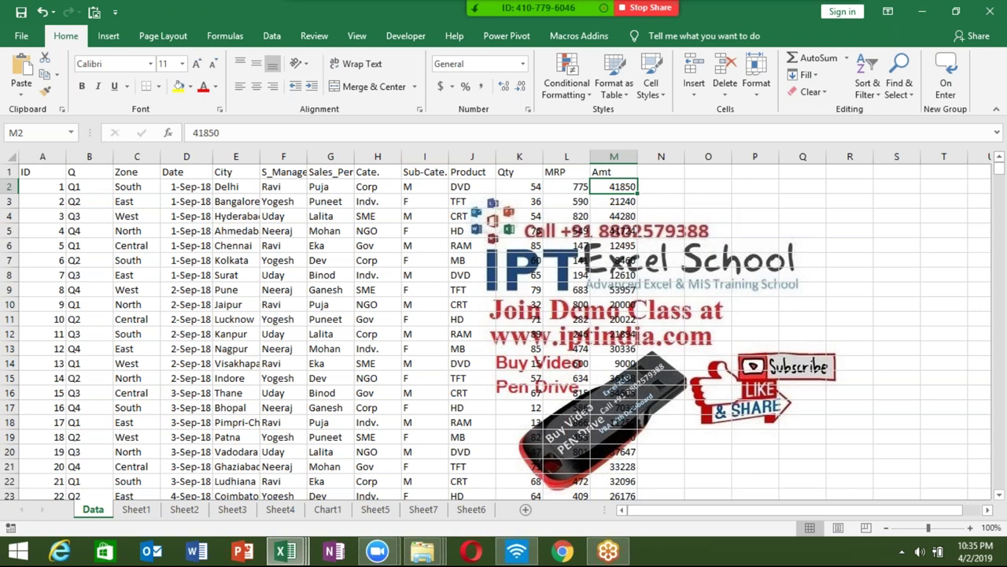
Step: Select the whole table from A1 across the headers down to row 1784
key("ctrl+Home")
key("ctrl+shift+Right")
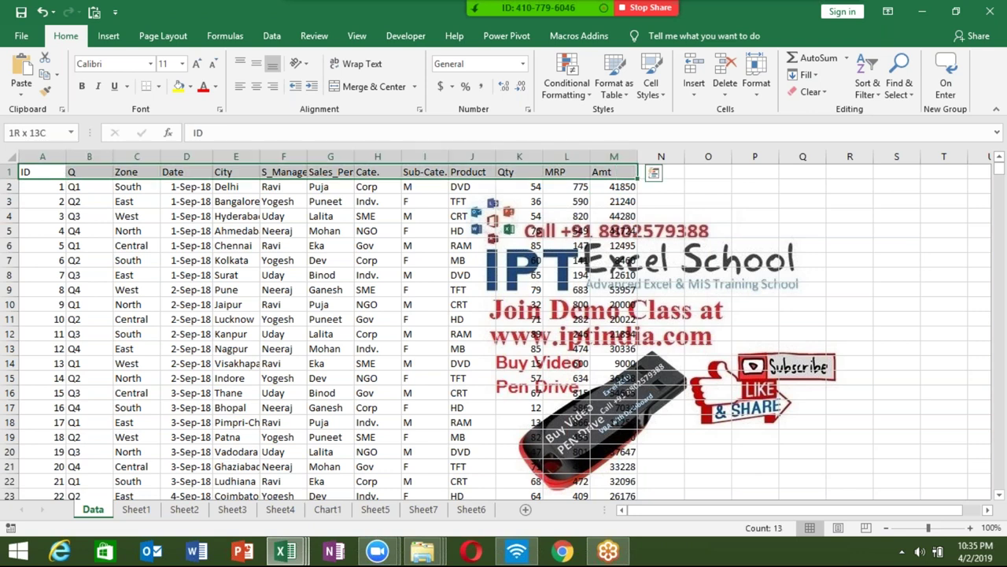
key("ctrl+shift+Down")
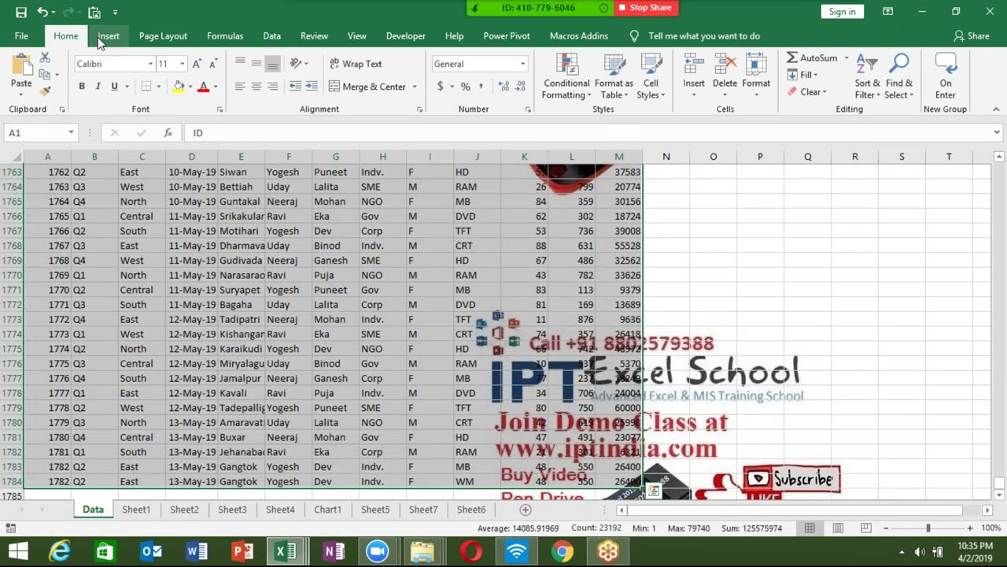
left_click(97, 37)
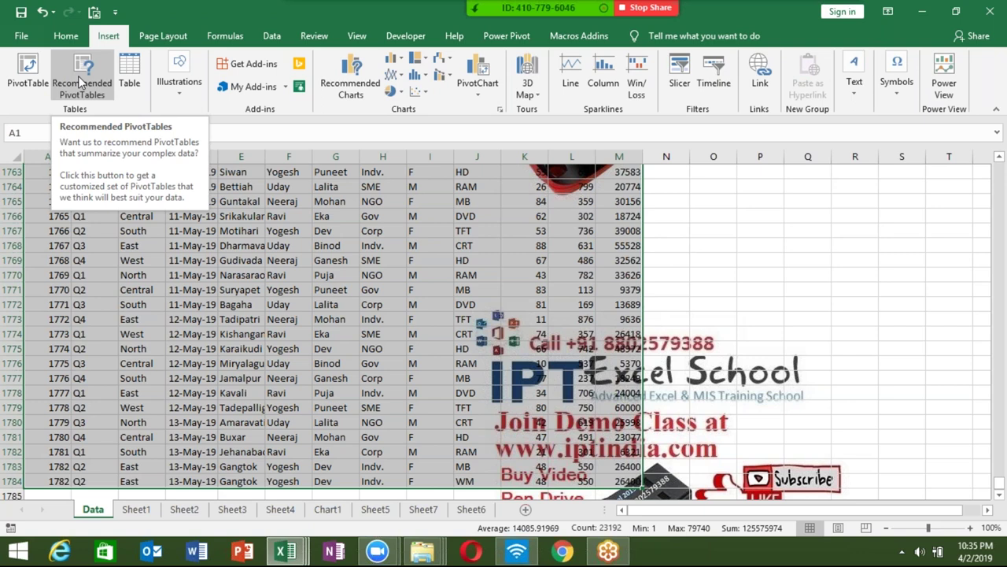
Step: Open Recommended PivotTables, previewing Sum of MRP by Q with Grand Total 897358
left_click(78, 76)
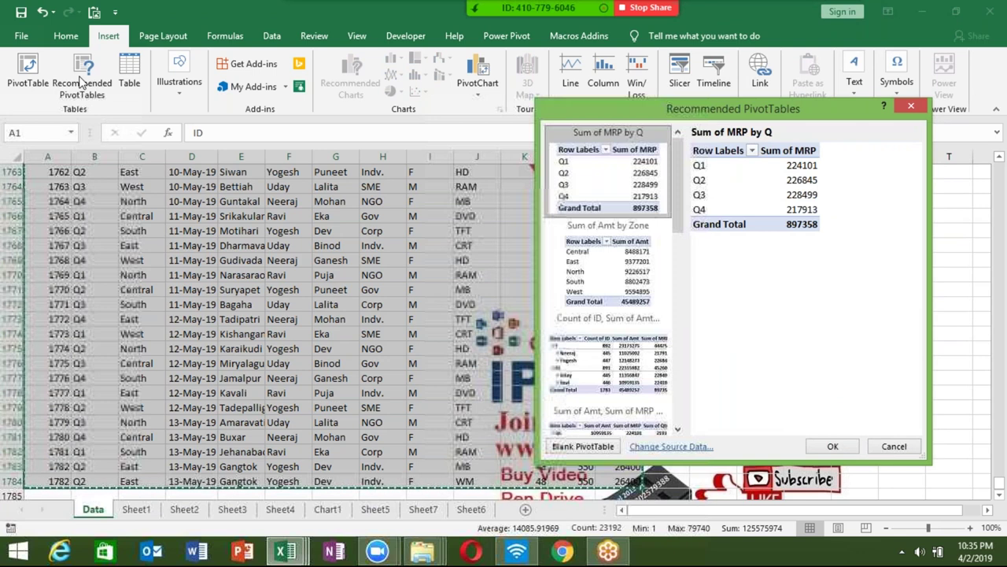
Step: Preview another suggestion, dismiss them, and start a blank PivotTable for Data!$A$1:$M$1784
key("Down")
key("Down")
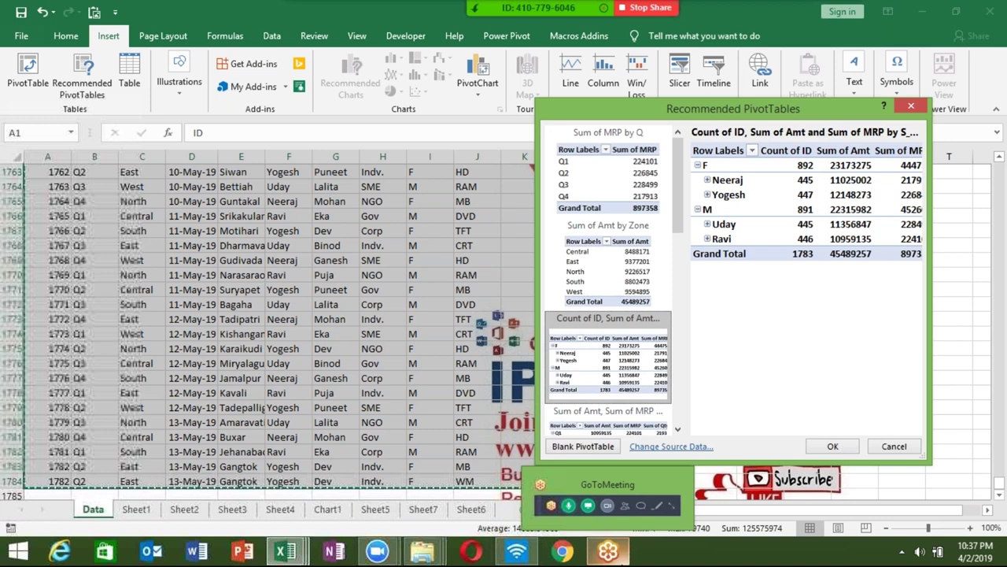
key("Escape")
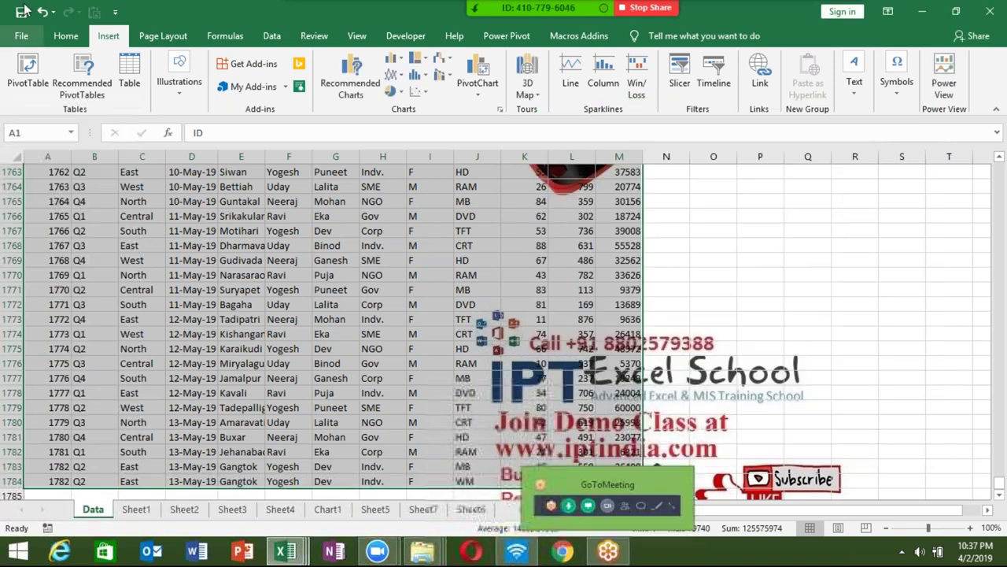
left_click(15, 55)
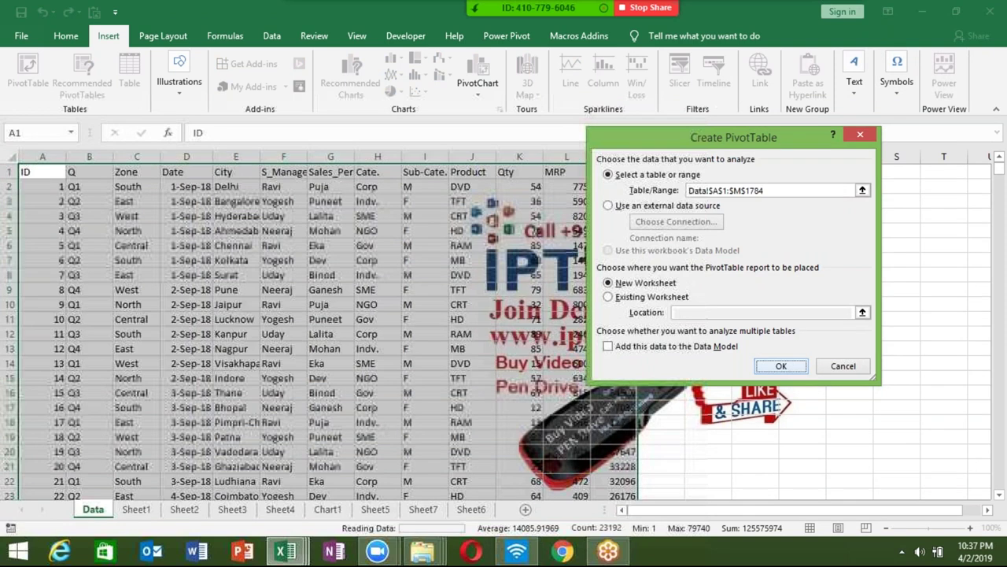
Step: Place empty PivotTable2 on a new Sheet8, then go back to the Data sheet
left_click(781, 366)
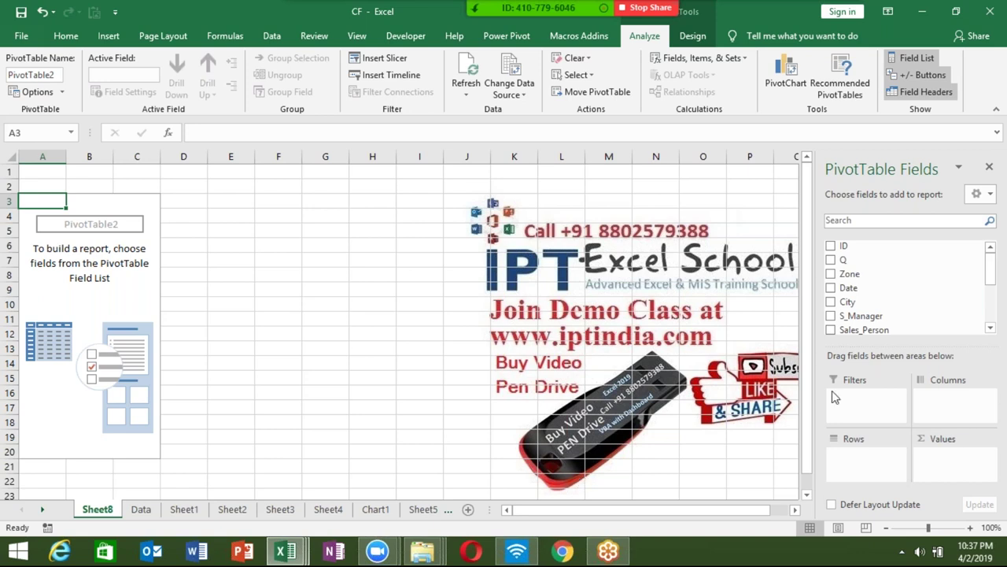
left_click(142, 510)
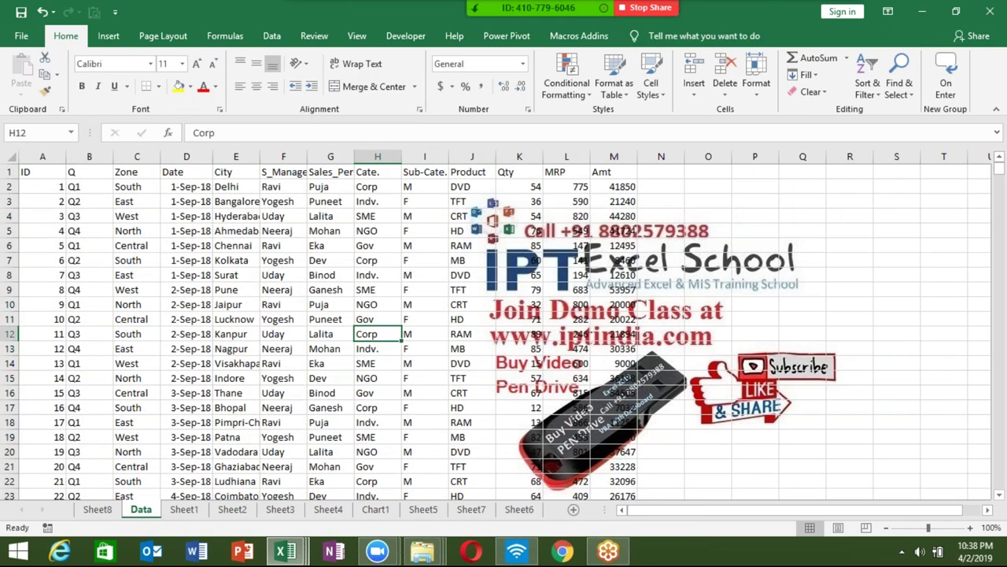
mouse_move(494, 22)
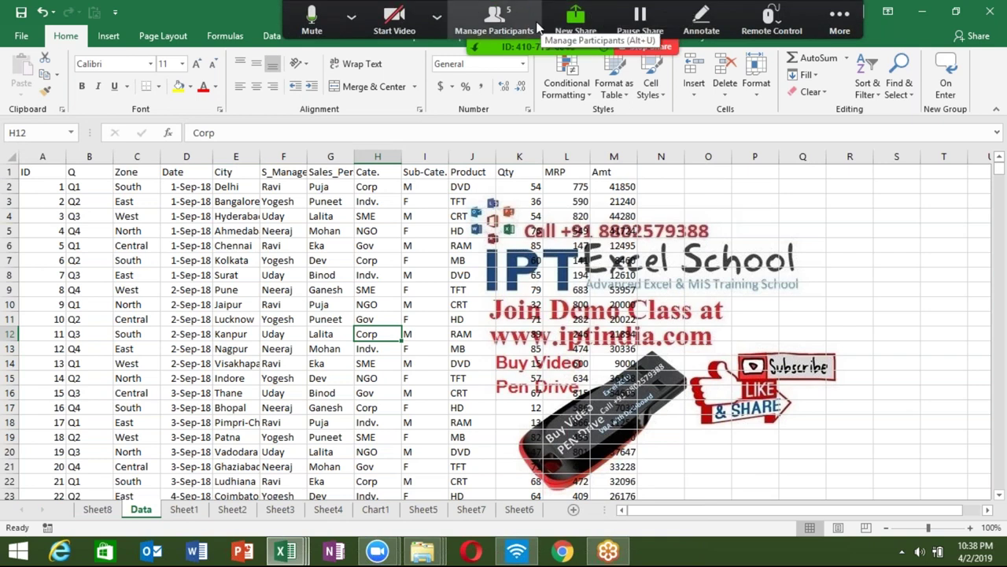
Step: Glance at the Zoom participant list, select the Sub-Cate. column, then return to Sheet8
left_click(538, 26)
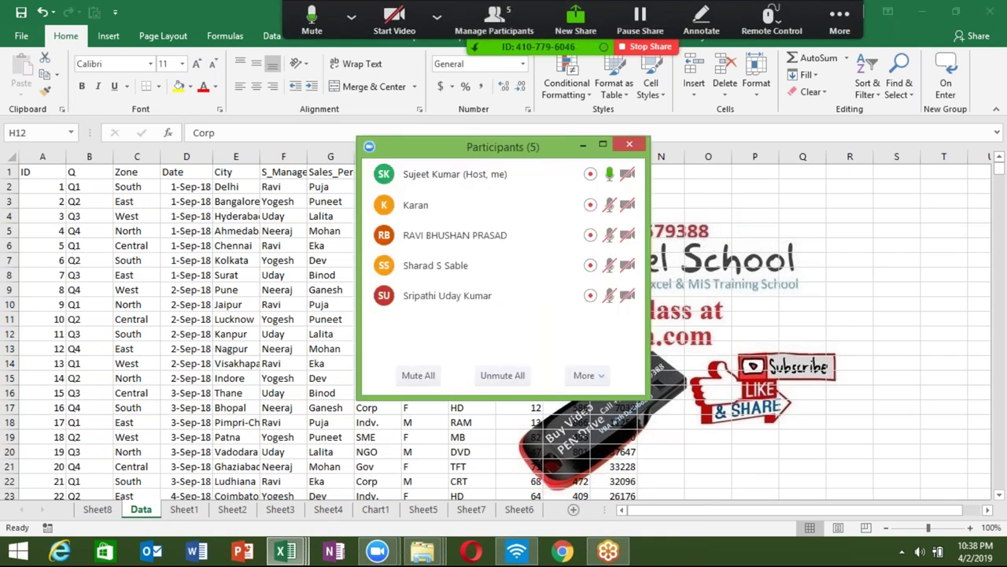
left_click(629, 144)
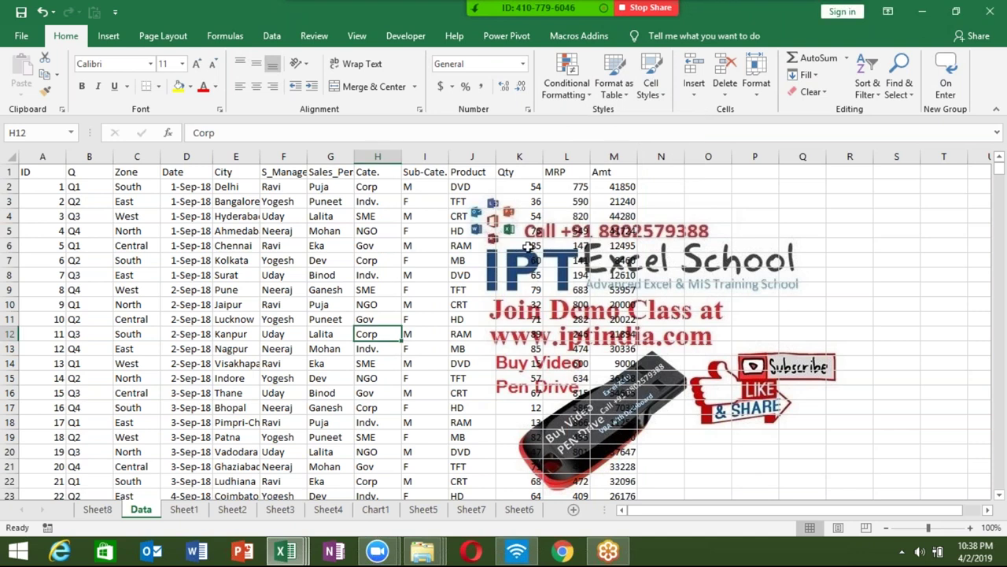
left_click(425, 157)
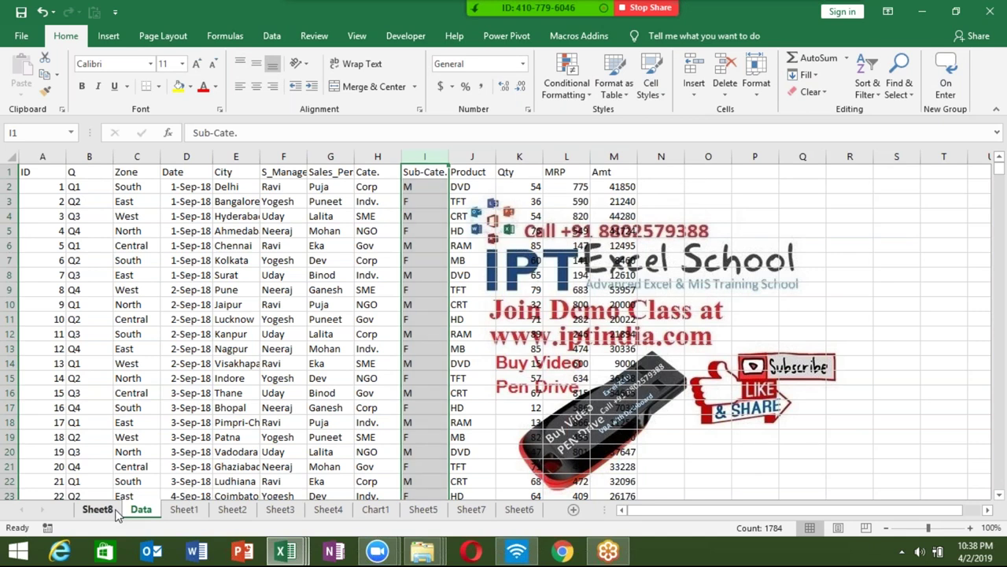
left_click(115, 513)
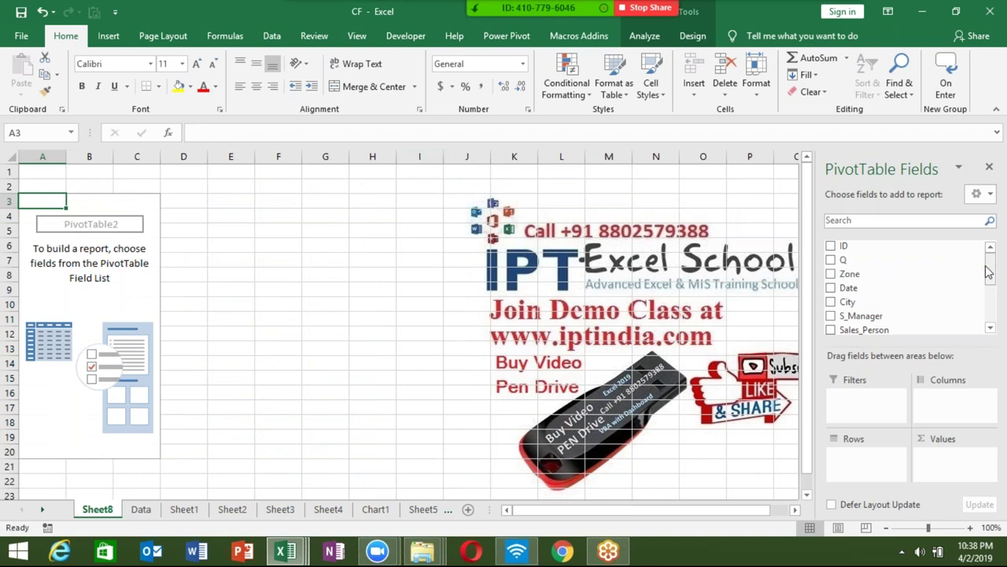
Step: Put Sub-Cate. in Rows and Sum of MRP in Values: F 444758, M 452600
left_click_drag(992, 275, 991, 303)
mouse_move(928, 289)
left_mouse_down()
mouse_move(915, 505)
mouse_move(866, 464)
left_mouse_up()
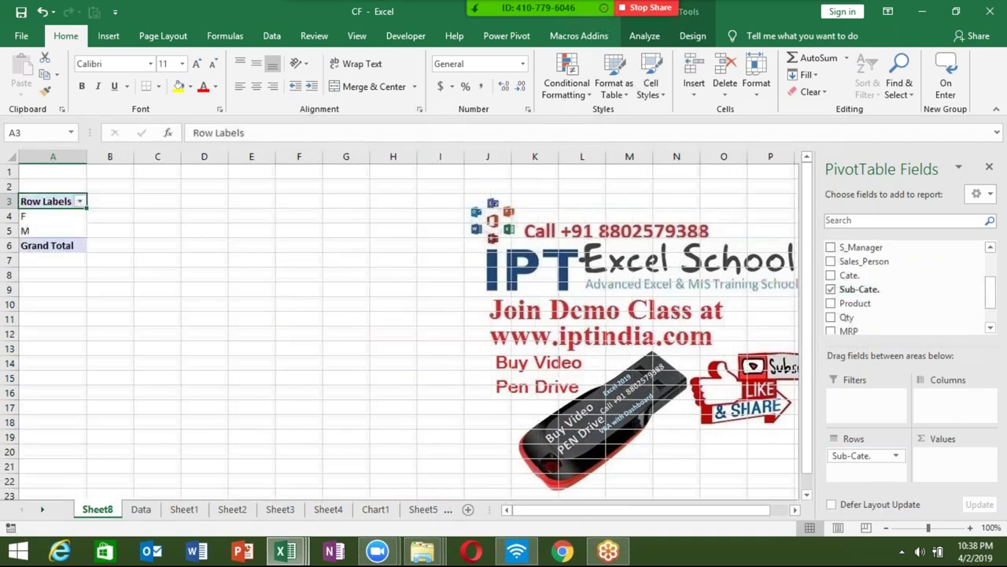
left_click_drag(990, 307, 991, 301)
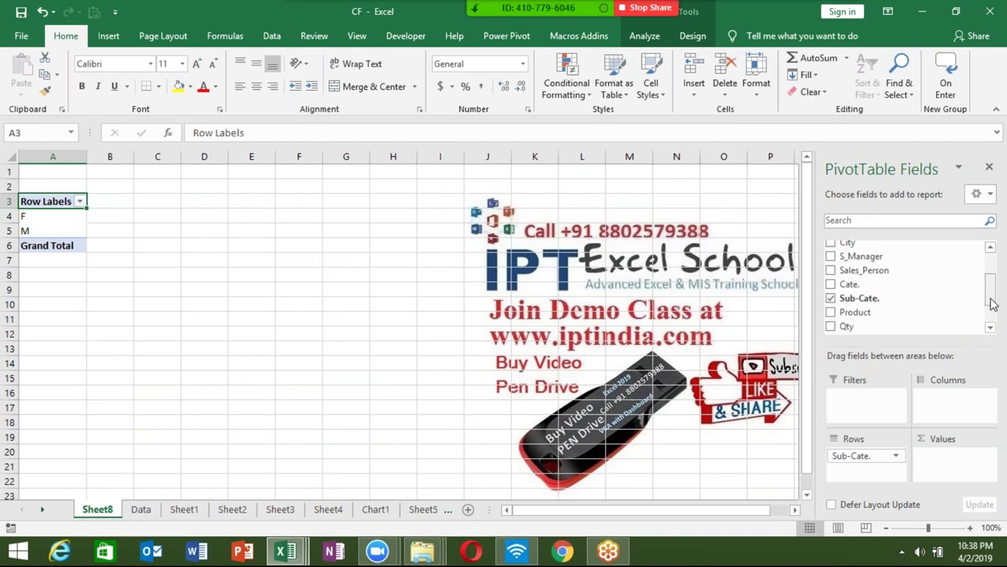
left_click_drag(859, 298, 952, 464)
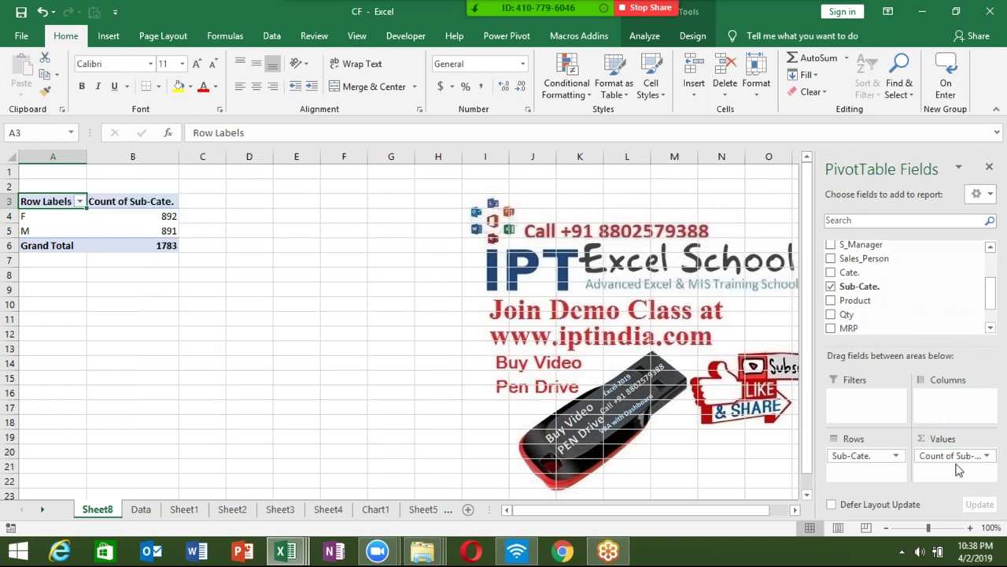
left_click_drag(959, 456, 905, 303)
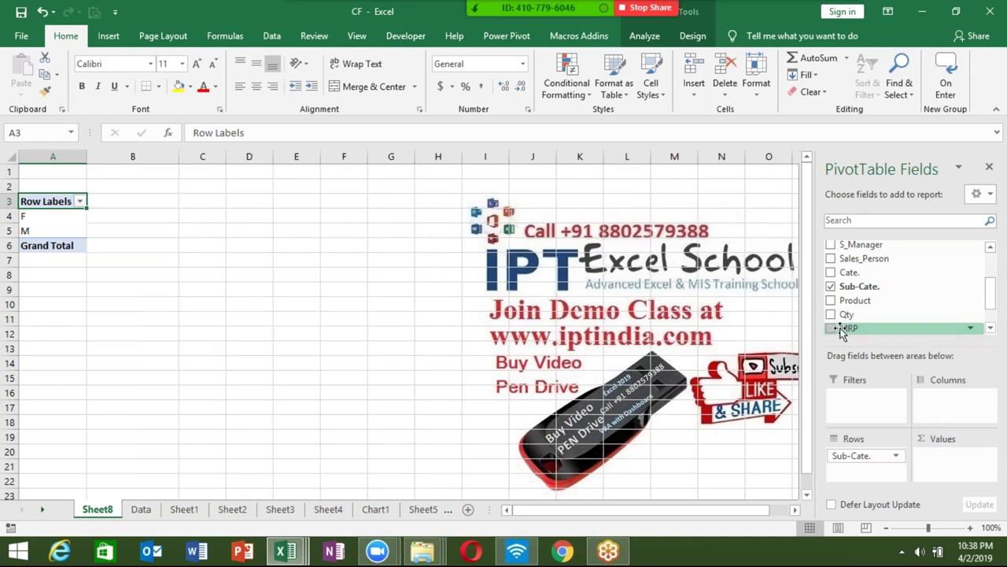
left_click_drag(841, 332, 955, 465)
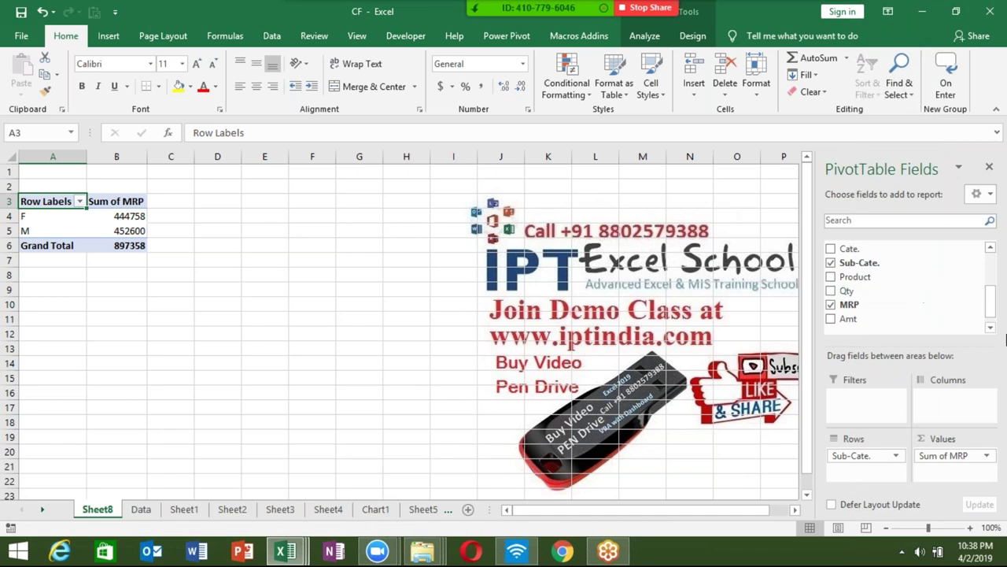
left_click_drag(996, 305, 993, 267)
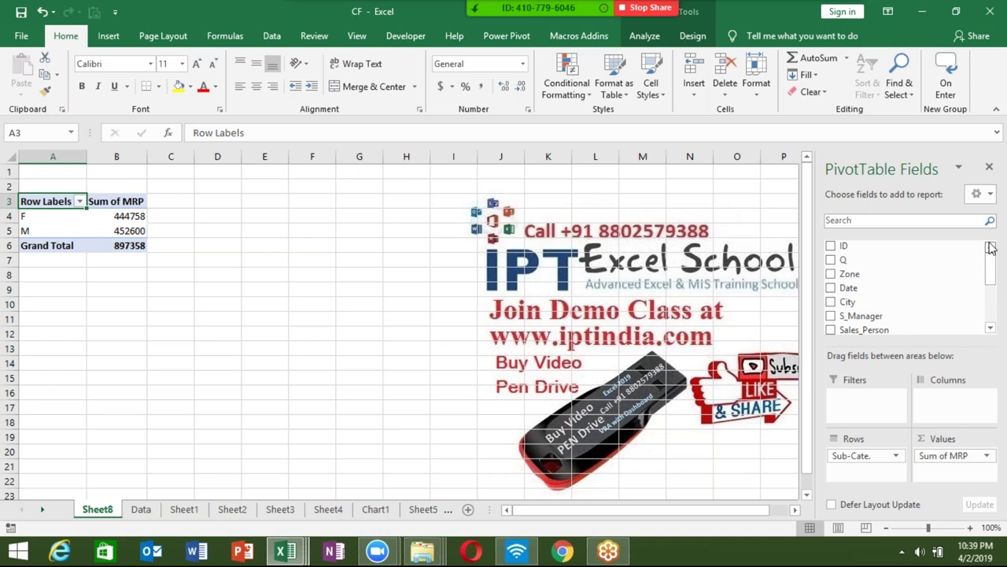
Step: Add Zone to Rows and move Sub-Cate. to Columns so F and M run across
left_click_drag(913, 273, 891, 468)
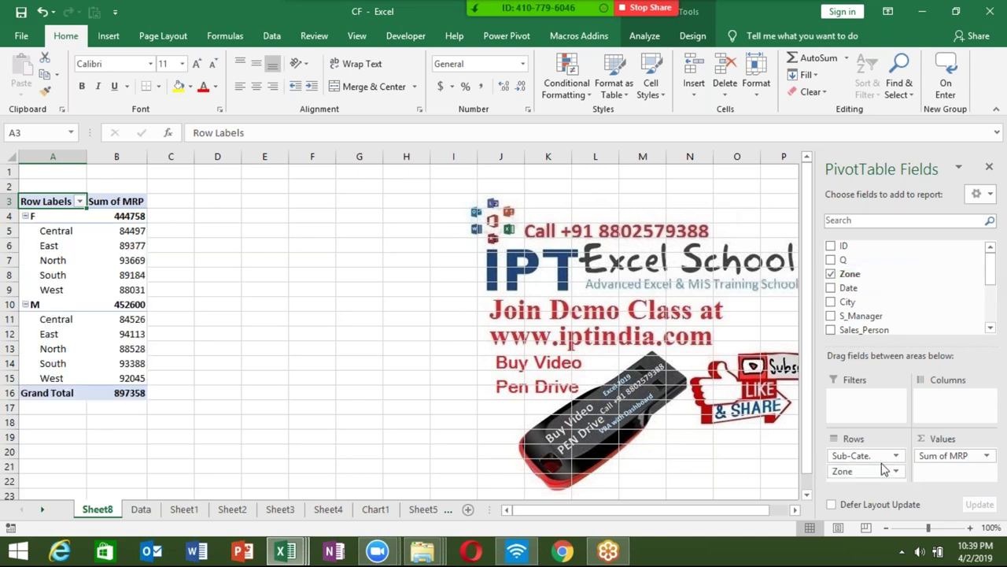
left_click_drag(851, 454, 952, 410)
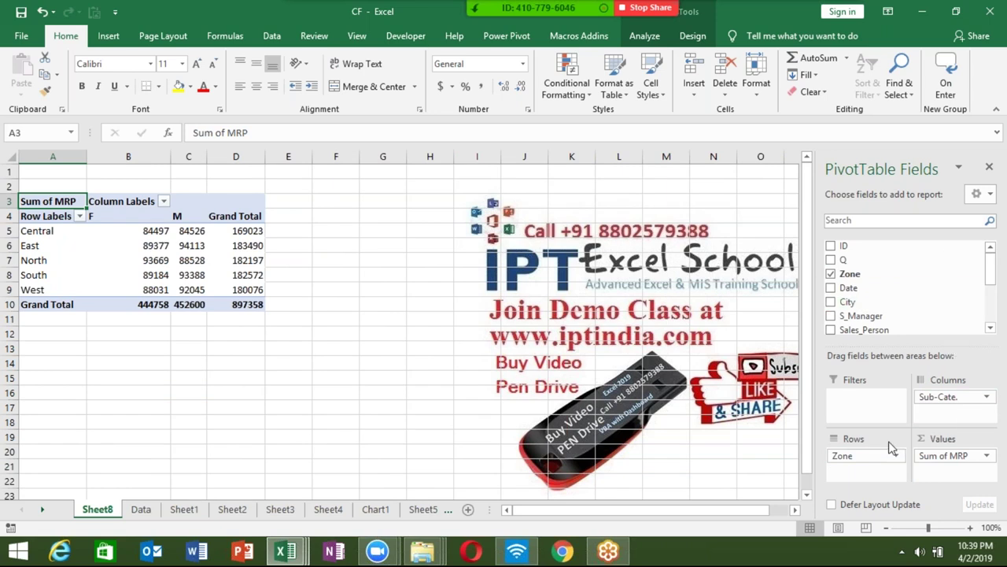
Step: Select the F values, then retitle the Row Labels heading in A4 as 'Zone'
left_click(101, 236)
left_click_drag(101, 237, 101, 293)
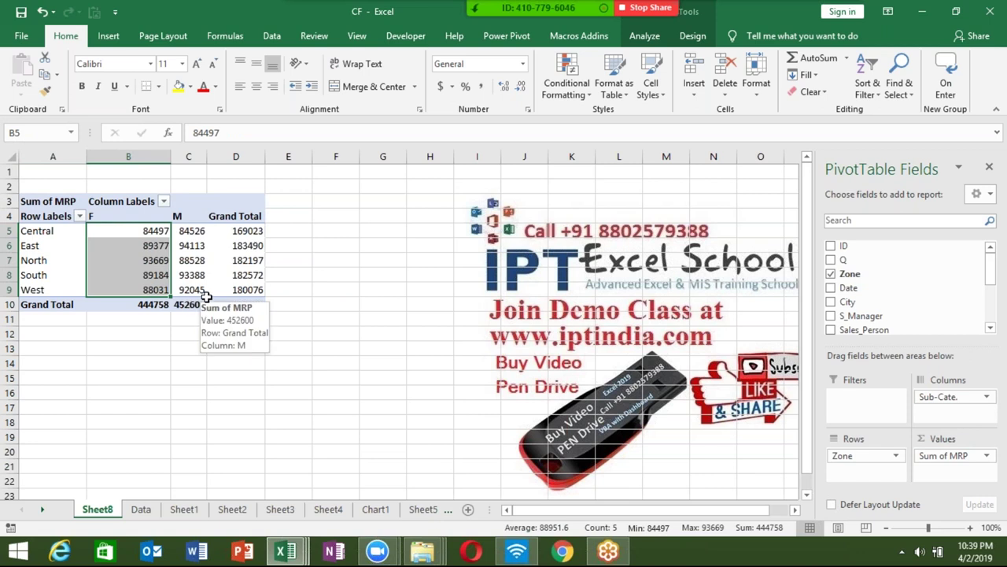
left_click(67, 215)
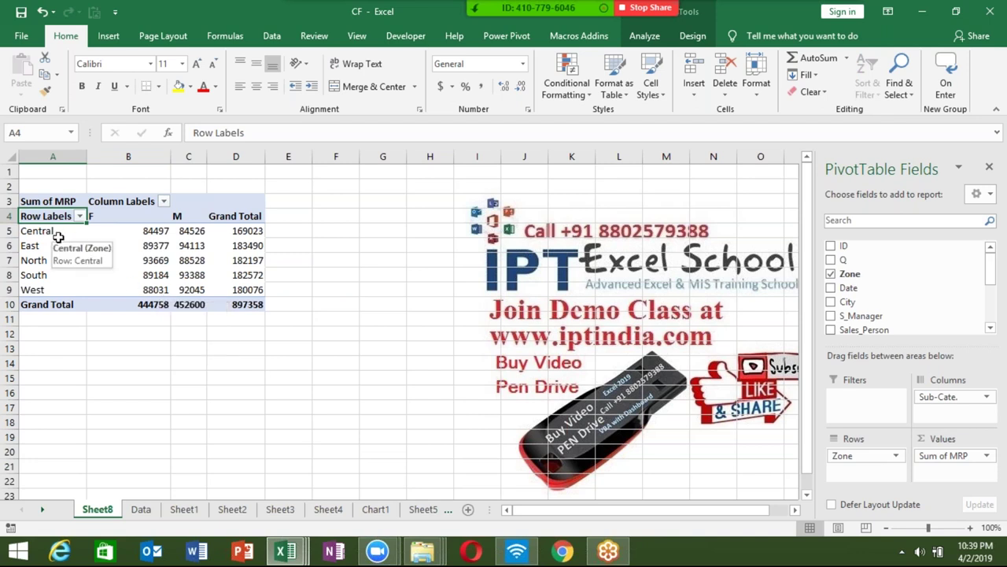
type("Zone")
key("Return")
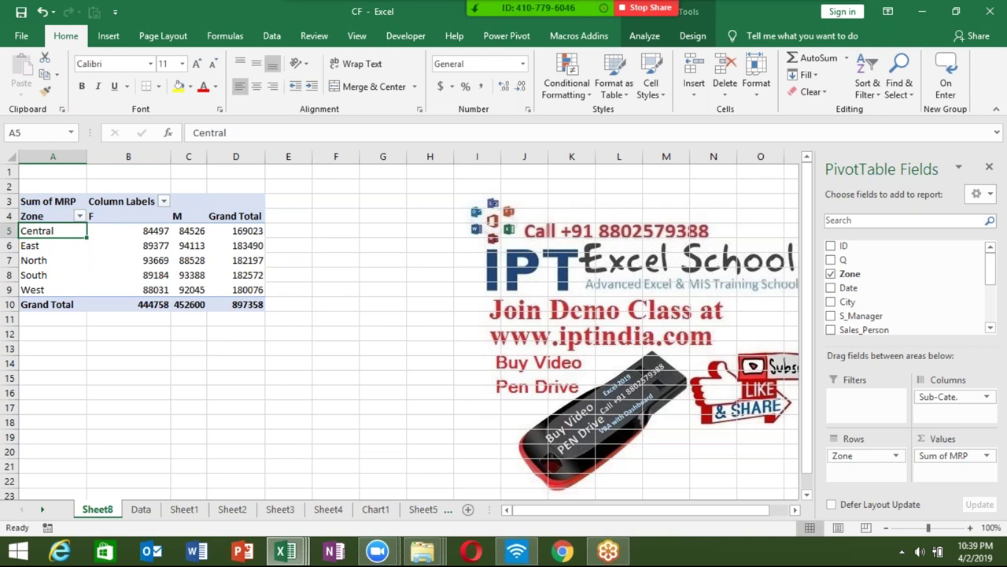
Step: Review the pivot by selecting its values, Zone labels and F/M column headings
key("Right")
key("Right")
key("Up")
key("Down")
key("Down")
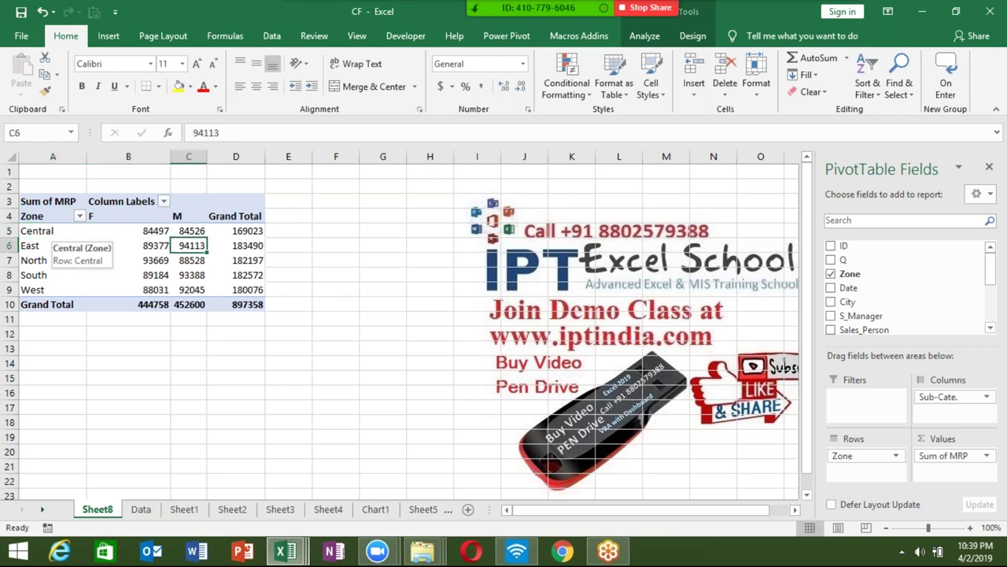
mouse_move(117, 227)
left_mouse_down()
mouse_move(262, 268)
mouse_move(264, 292)
left_mouse_up()
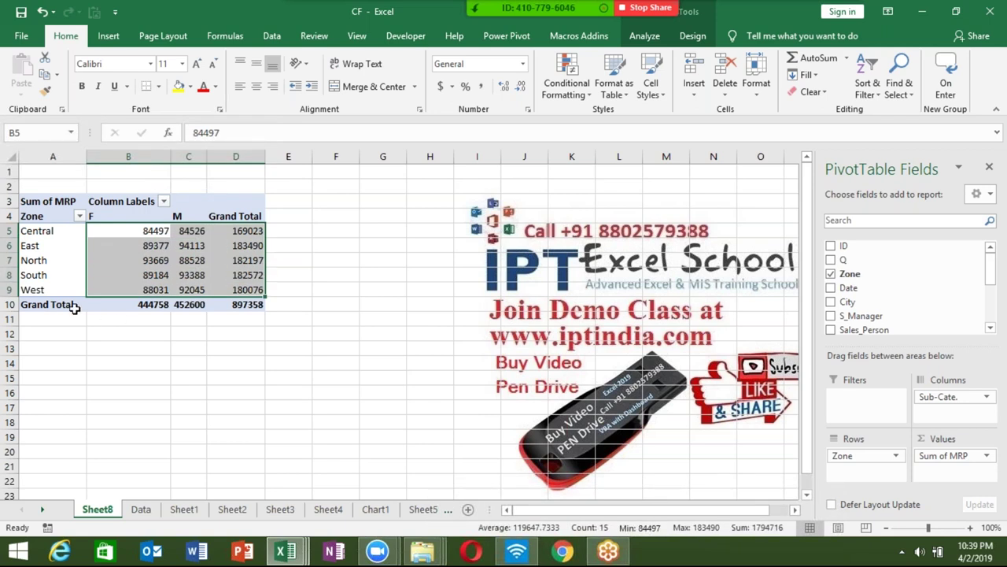
left_click_drag(74, 308, 48, 203)
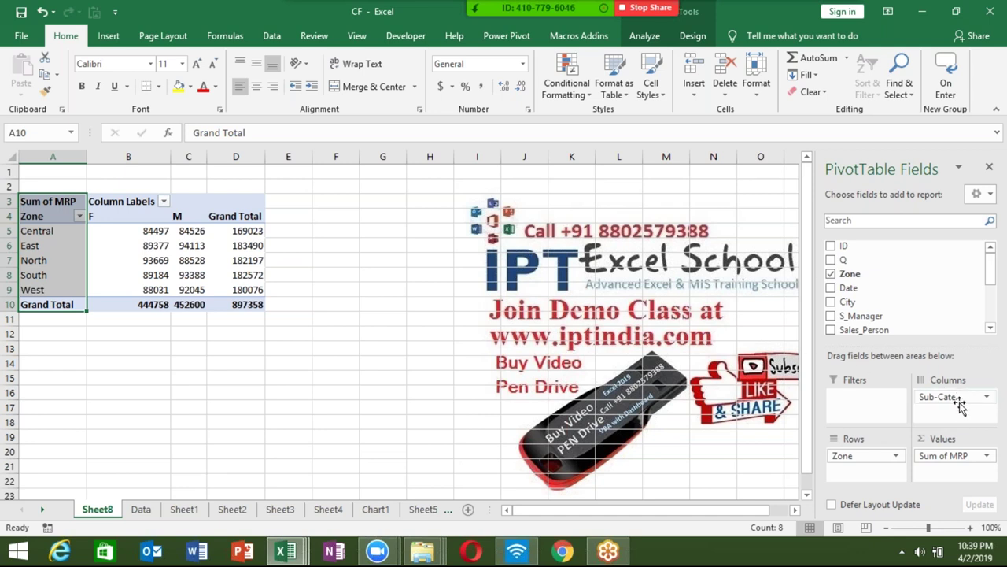
left_click_drag(86, 223, 175, 218)
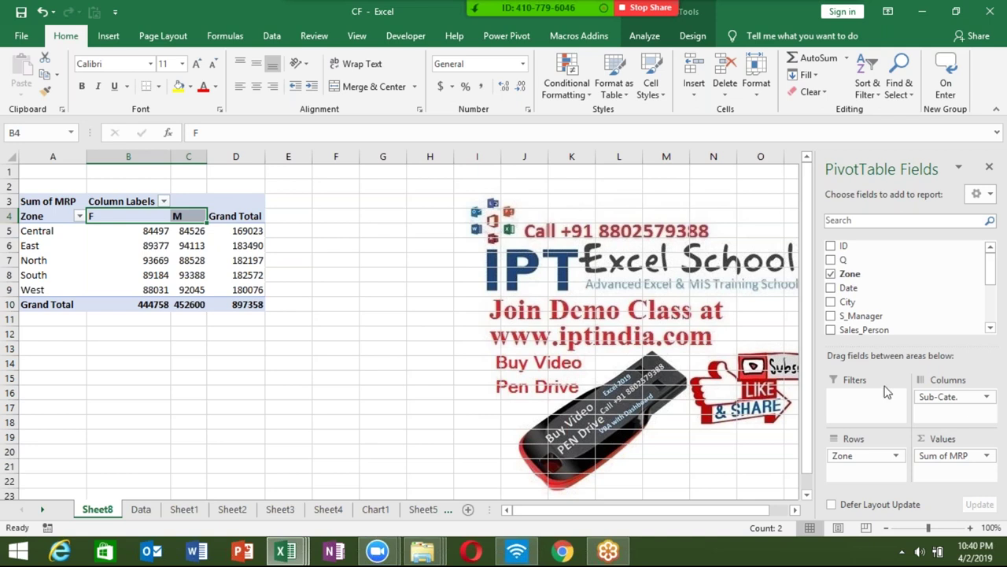
mouse_move(941, 397)
left_mouse_down()
mouse_move(935, 303)
mouse_move(922, 285)
left_mouse_up()
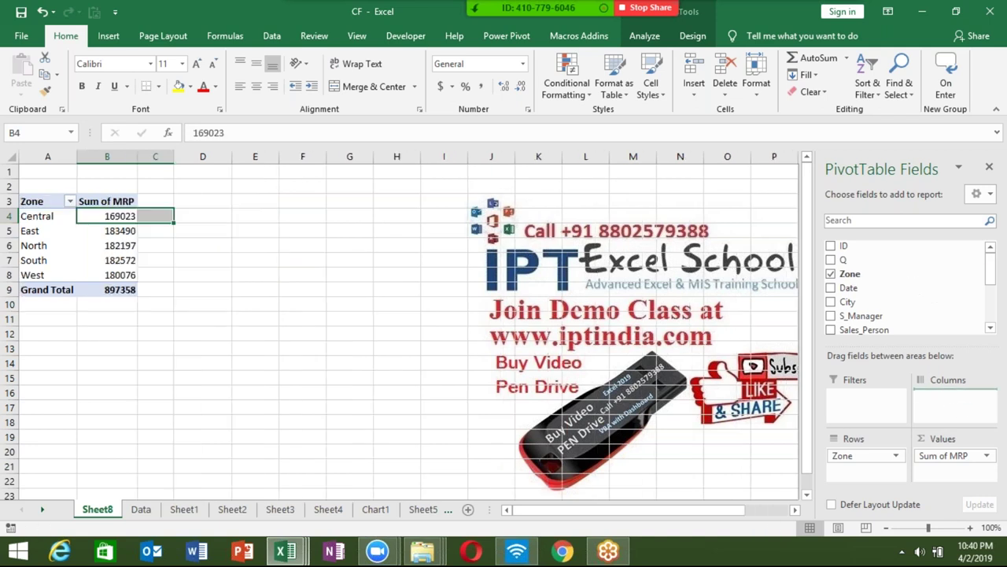
left_click_drag(847, 302, 954, 401)
key("Right")
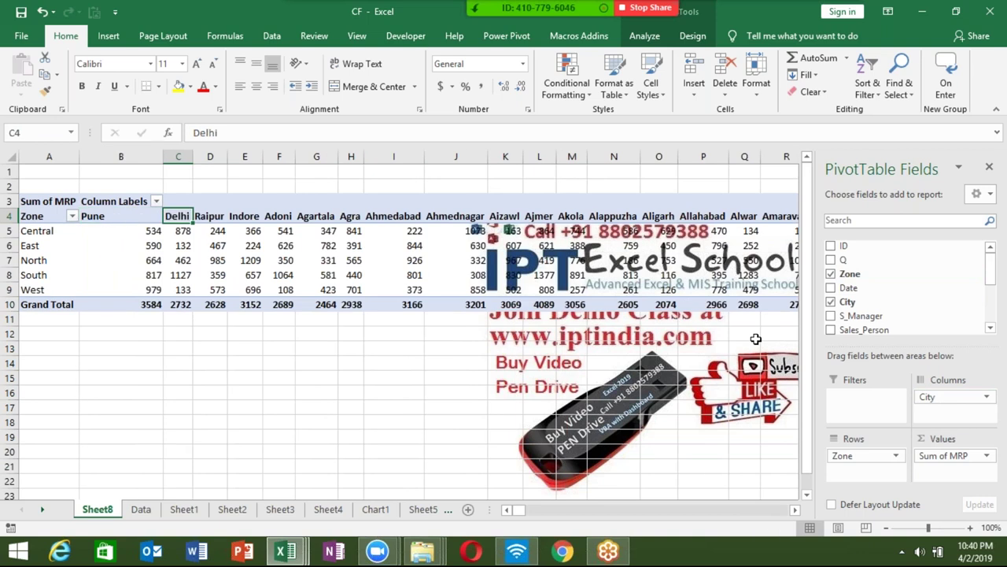
key("ctrl+Right")
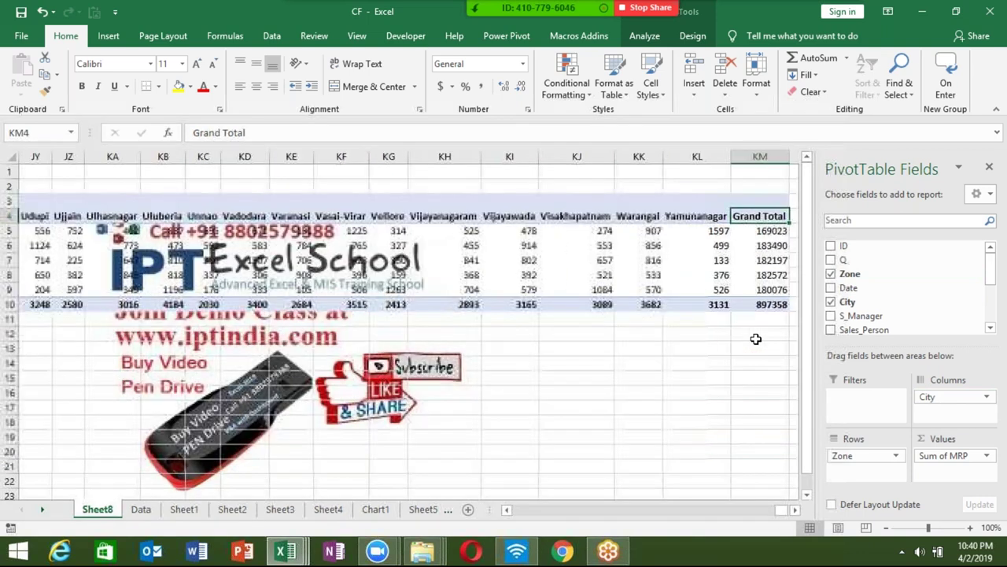
key("Left")
key("Left")
key("Left")
key("Left")
key("Left")
key("Left")
key("Left")
key("Left")
key("Left")
key("Left")
key("Left")
key("Left")
key("Left")
key("Left")
key("Left")
key("Left")
key("Left")
key("Left")
key("Left")
key("Left")
key("Left")
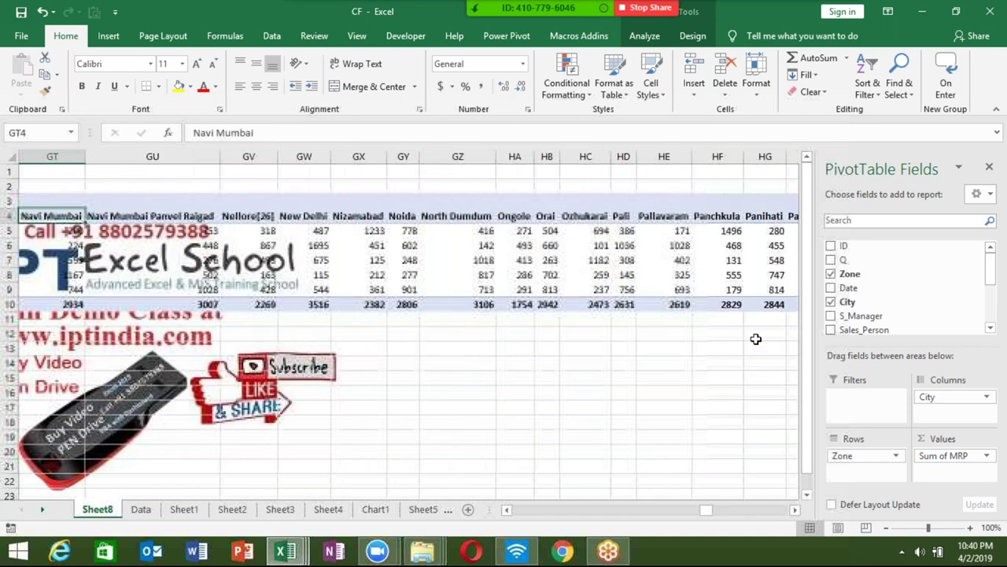
key("Left")
key("Left")
key("Left")
key("ctrl+Left")
key("Right")
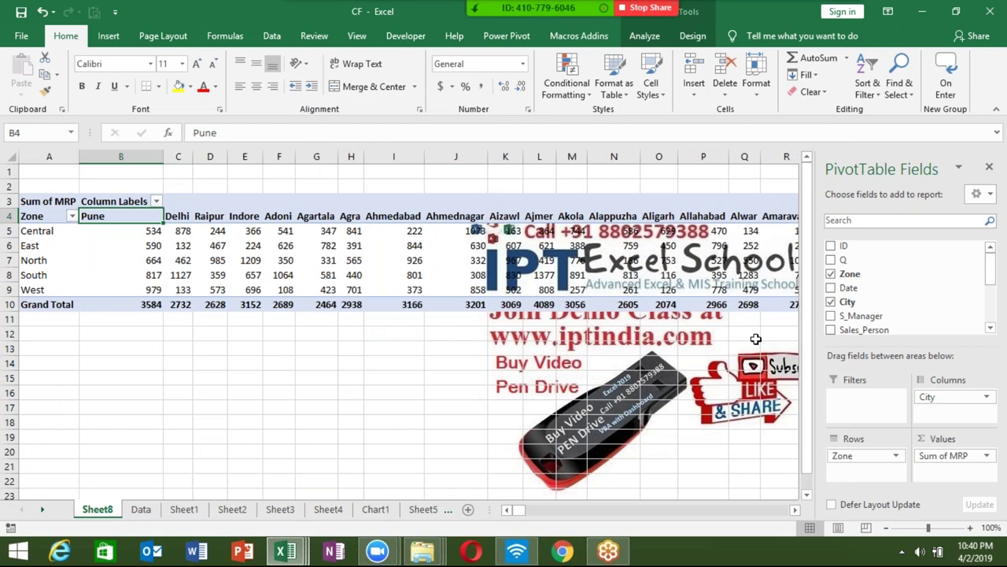
Step: Move City into Rows above Zone, then select Pune's five zone rows to check their 3584 sum
left_click_drag(948, 399, 864, 460)
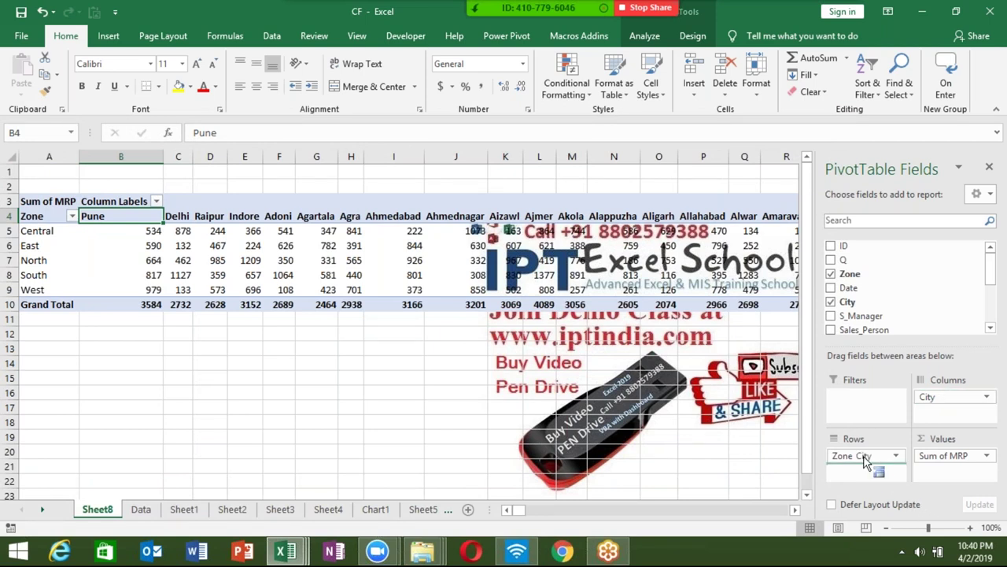
left_click_drag(864, 460, 864, 463)
scroll(284, 446, "down", 6)
scroll(283, 445, "up", 6)
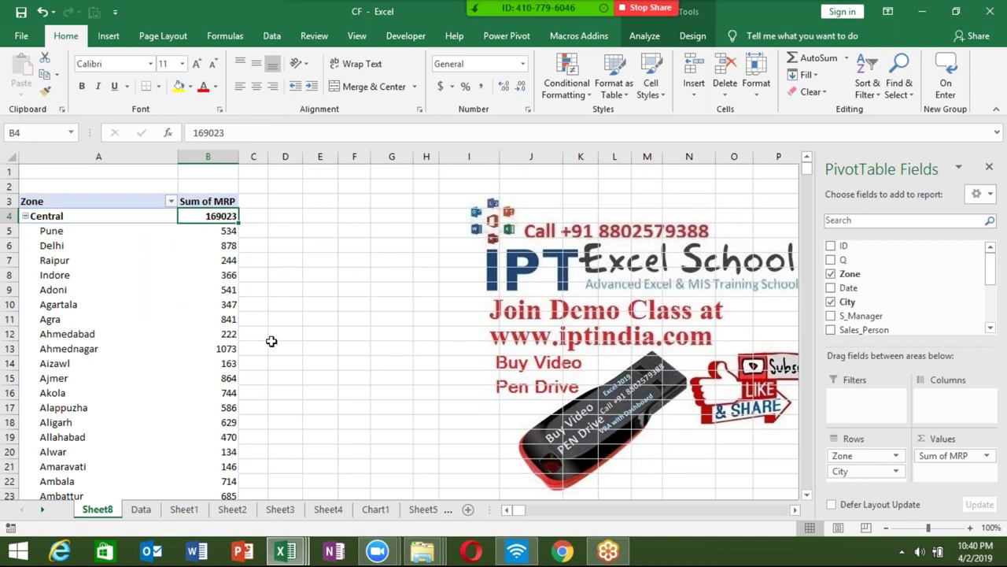
scroll(271, 341, "down", 1)
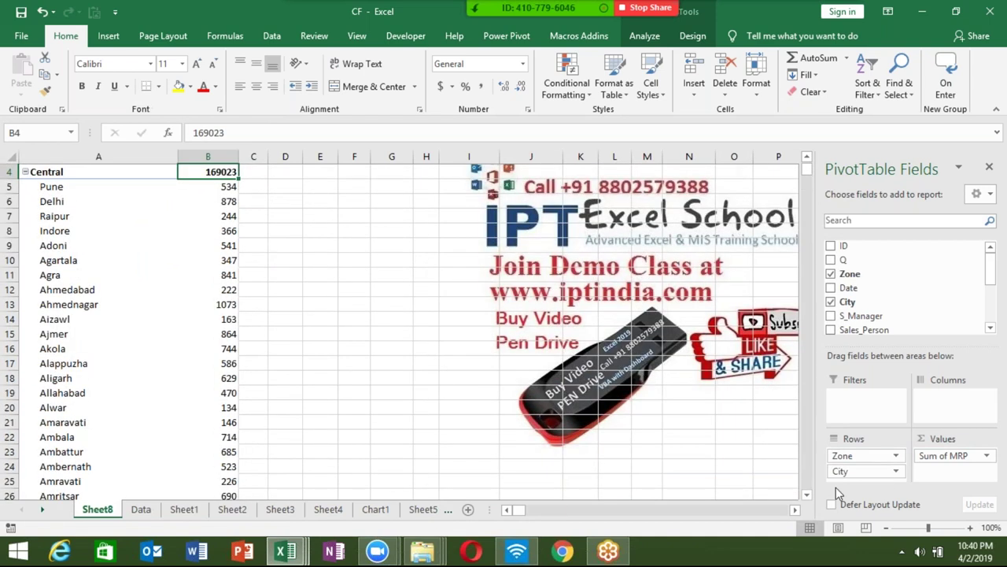
left_click_drag(841, 471, 843, 455)
scroll(735, 434, "up", 1)
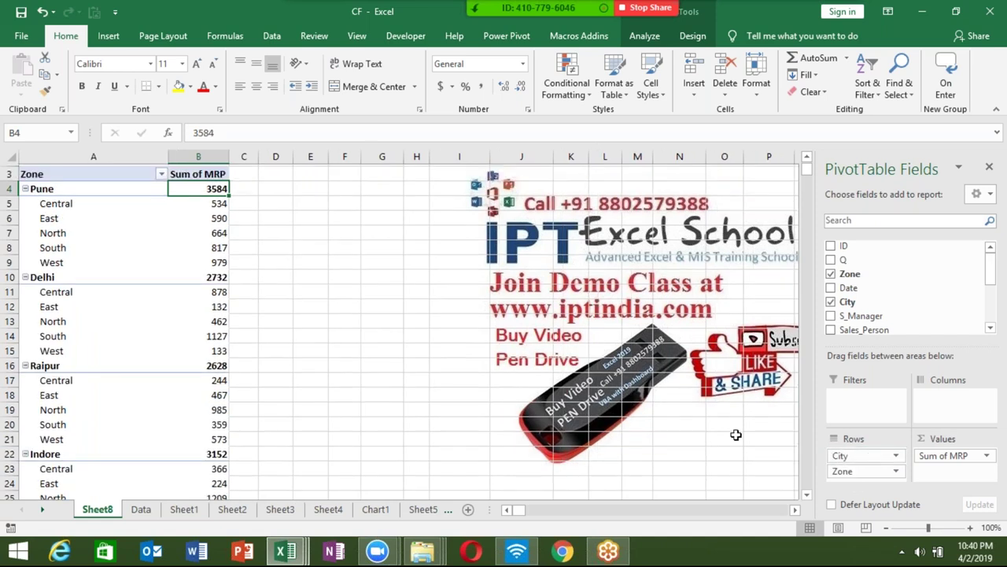
scroll(733, 371, "up", 1)
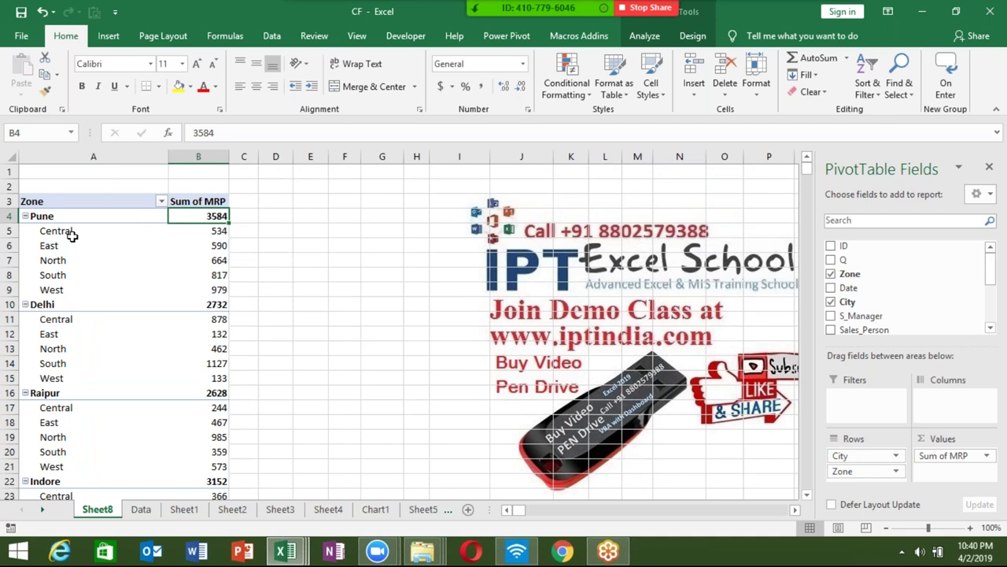
left_click_drag(71, 234, 211, 294)
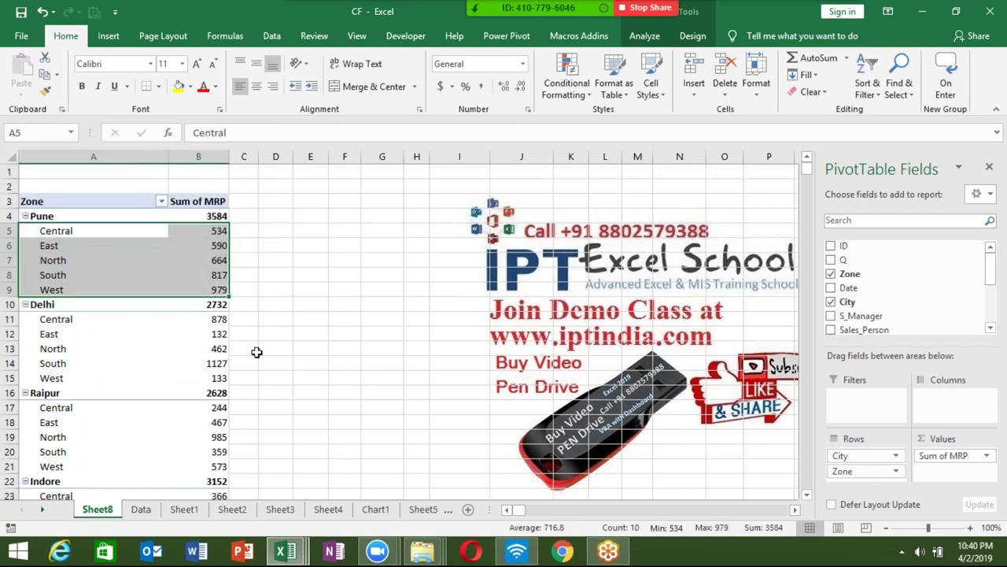
Step: Select North under Pune and double-click the Pune label to collapse and re-expand its group
left_click(152, 261)
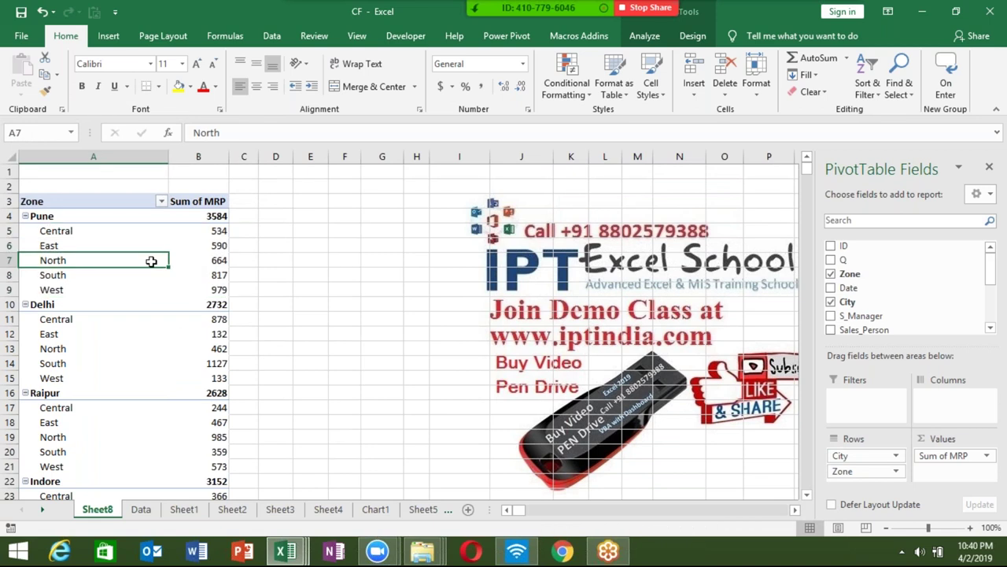
double_click(25, 215)
double_click(25, 215)
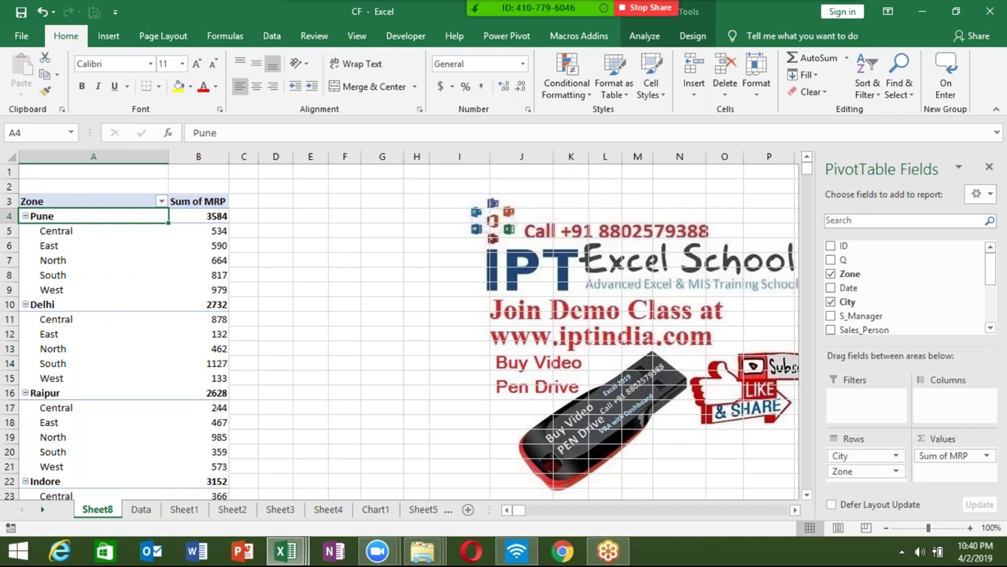
Step: On PivotTable Analyze, collapse every city to totals with Collapse Field, then toggle the groups
left_click(647, 37)
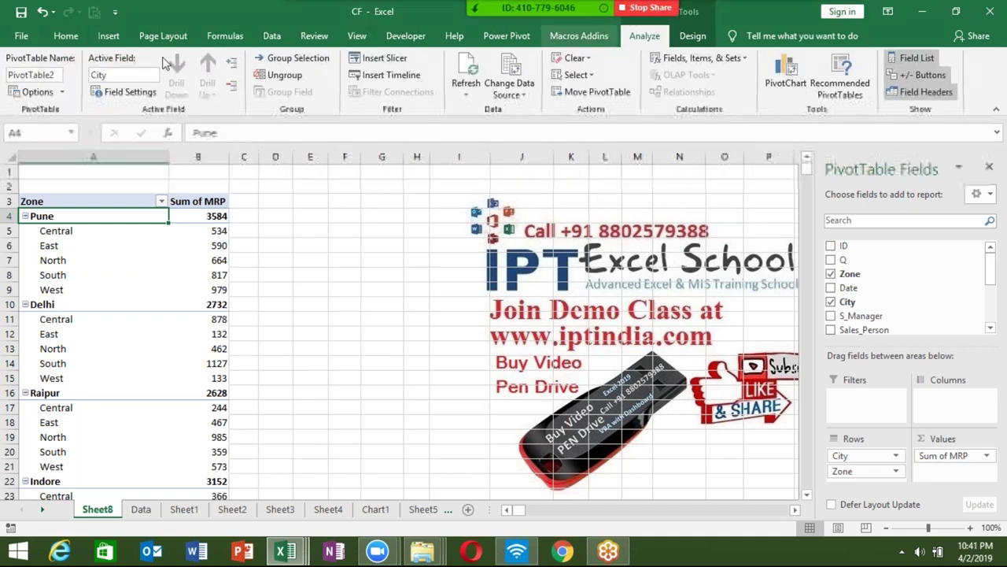
left_click(232, 89)
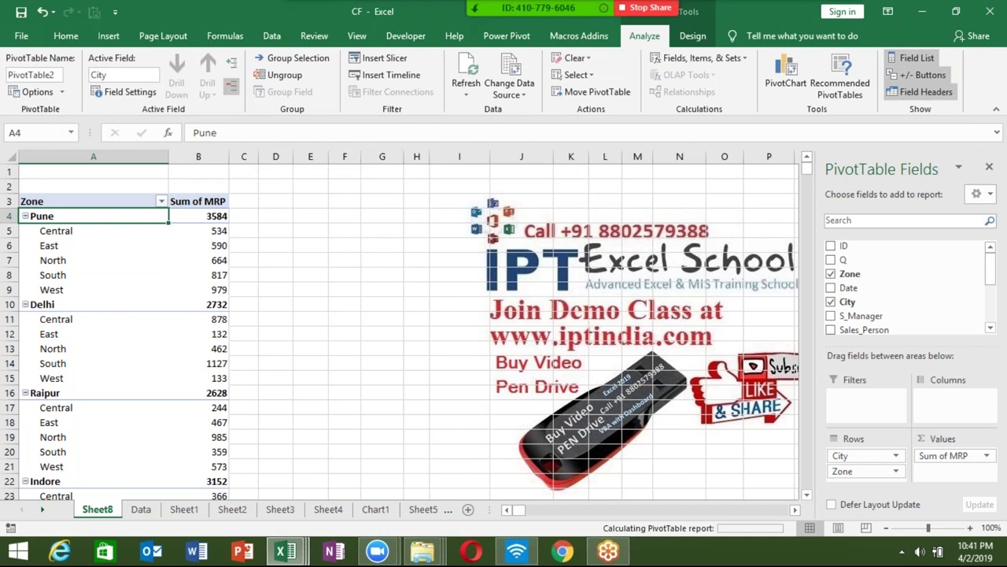
left_click(232, 63)
left_click(237, 90)
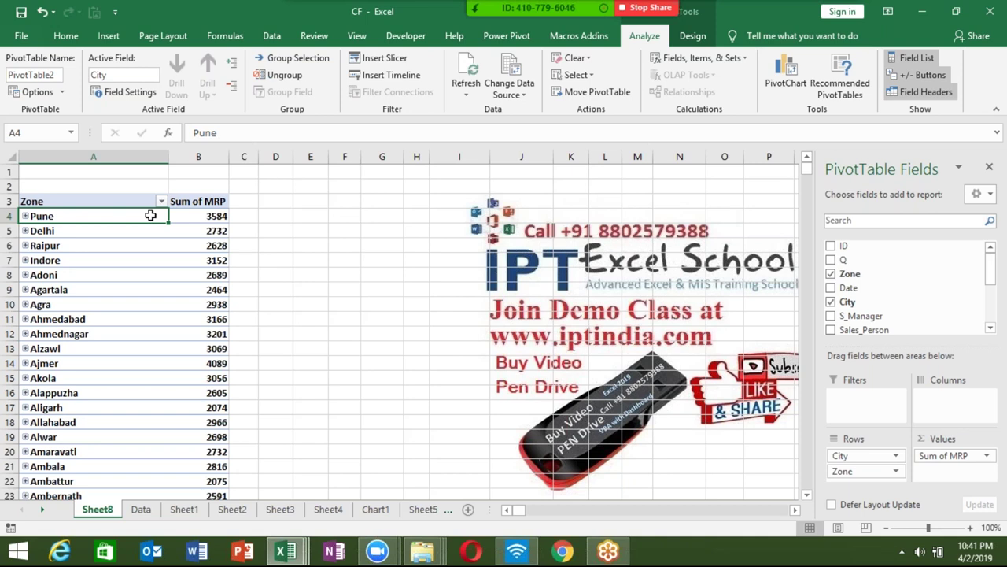
scroll(151, 215, "down", 13)
scroll(79, 315, "up", 7)
scroll(79, 314, "up", 6)
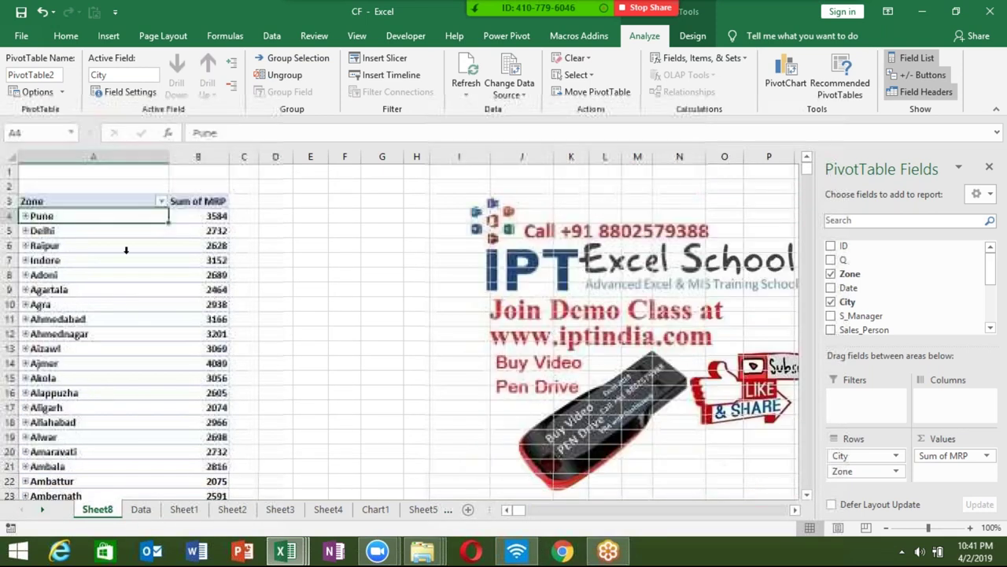
Step: Expand Agra to inspect its zone rows and values, then collapse it again
left_click(25, 304)
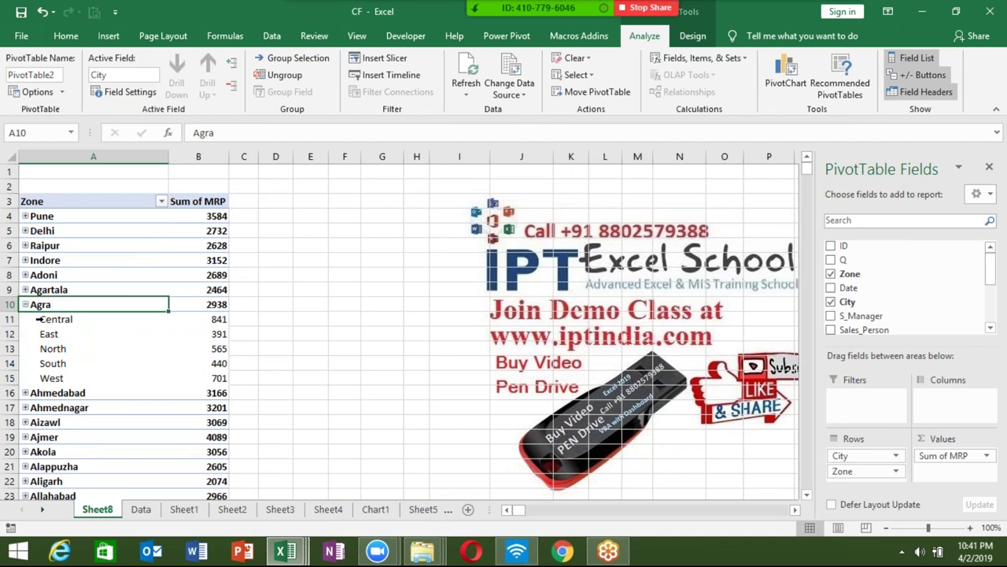
left_click_drag(48, 319, 207, 380)
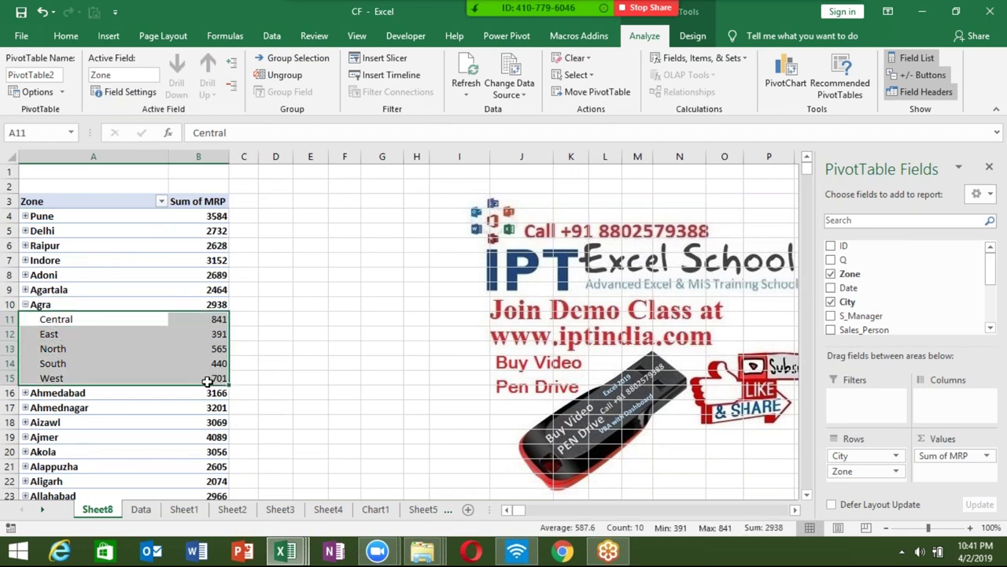
left_click(26, 303)
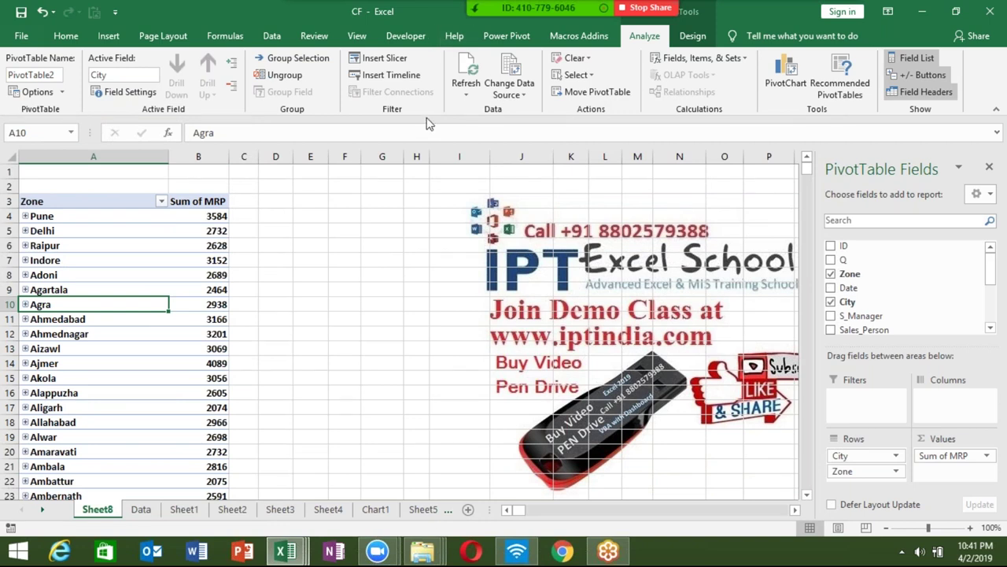
Step: Expand every city with Expand Field so all zones show, e.g. Delhi's under 2732
left_click(696, 46)
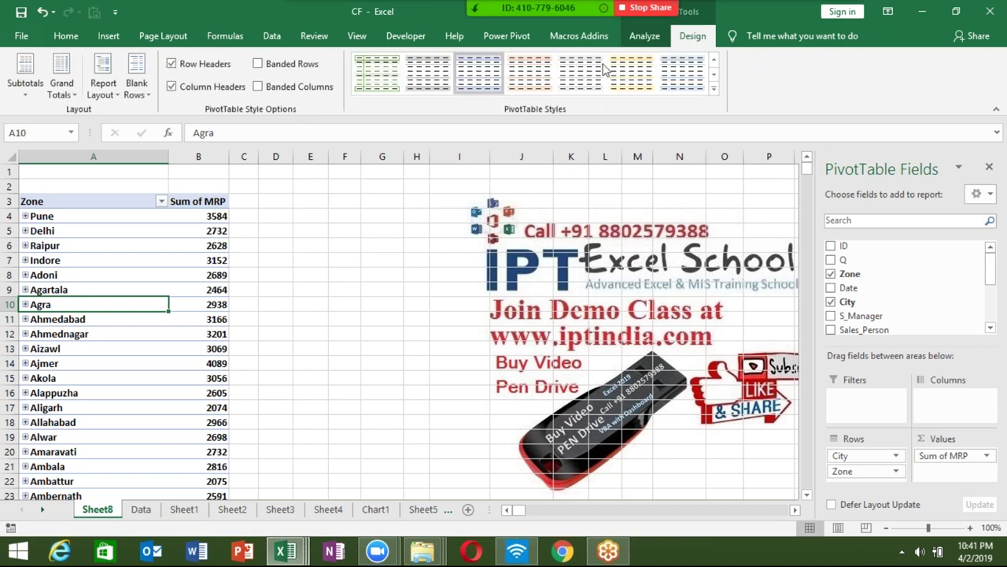
left_click(644, 39)
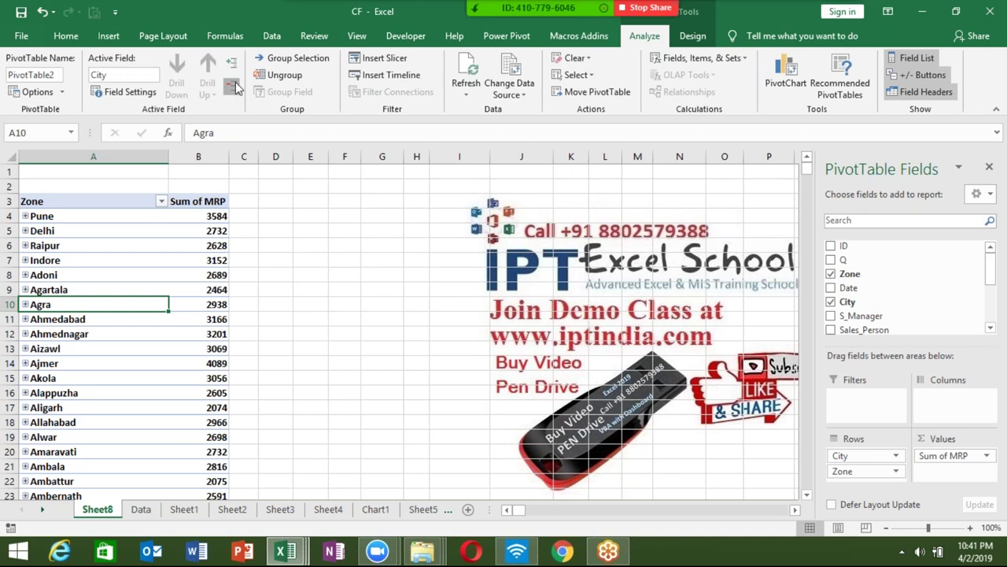
left_click(232, 68)
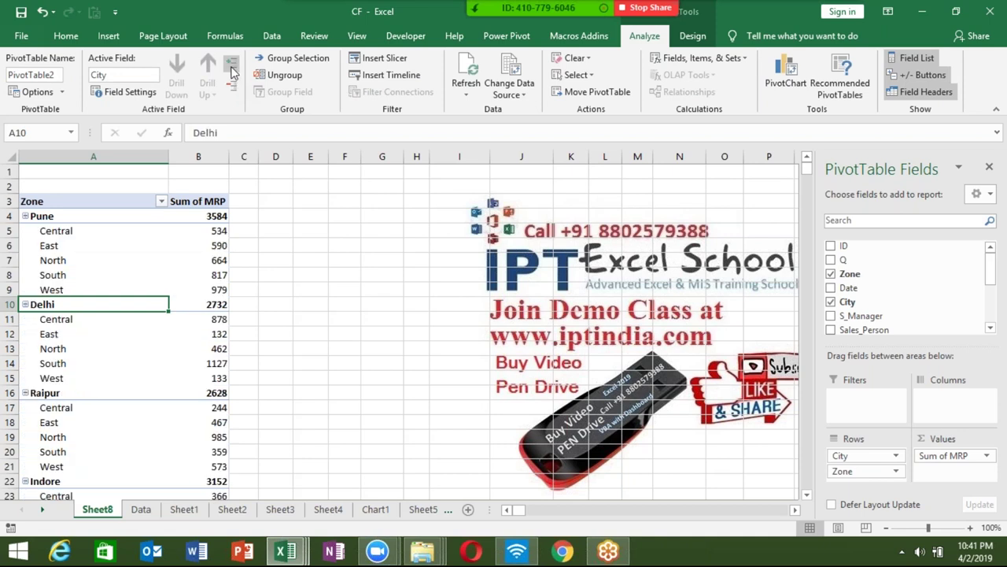
scroll(393, 330, "down", 6)
scroll(393, 331, "up", 6)
left_click(86, 158)
key("ctrl+c")
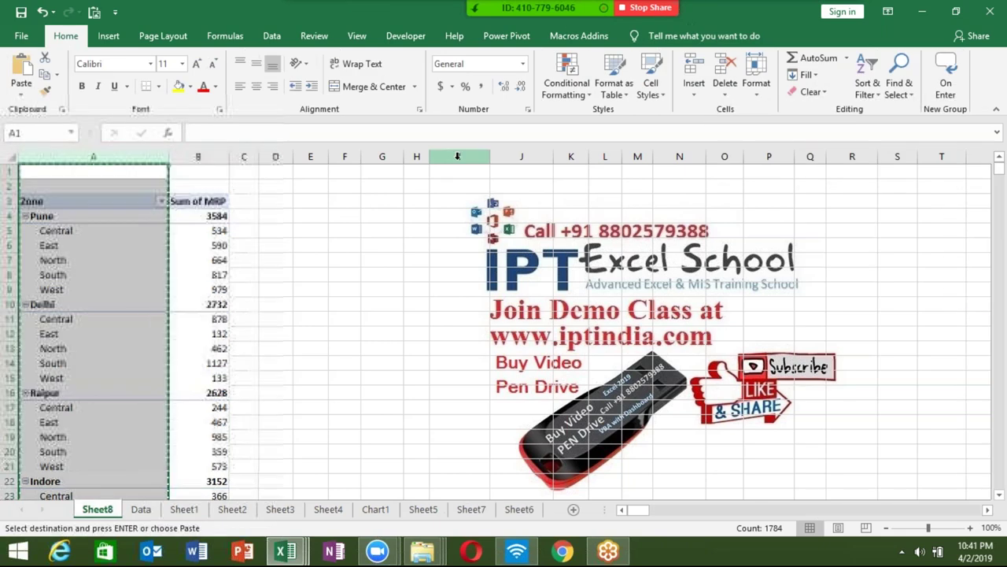
left_click(459, 157)
key("ctrl+v")
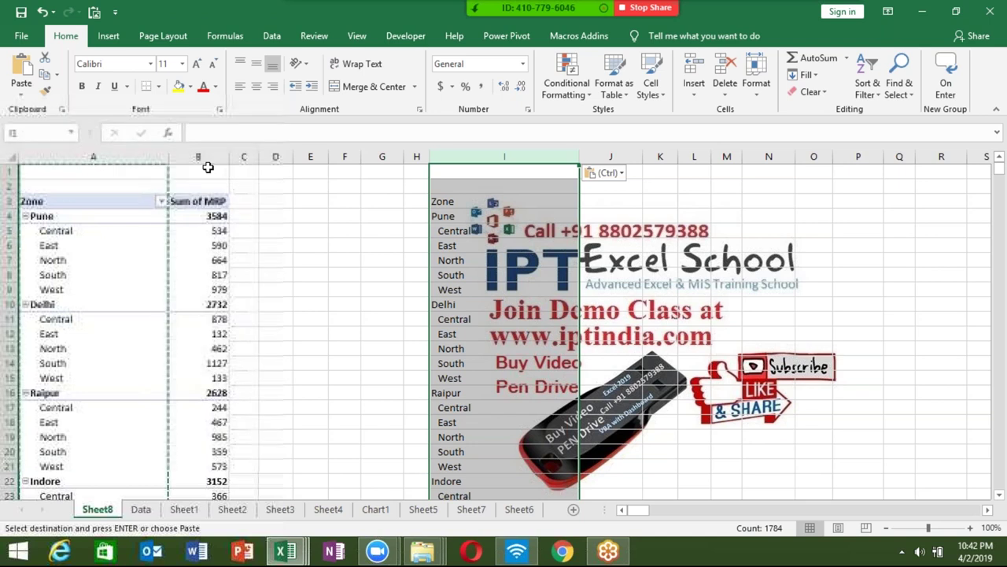
key("ctrl+z")
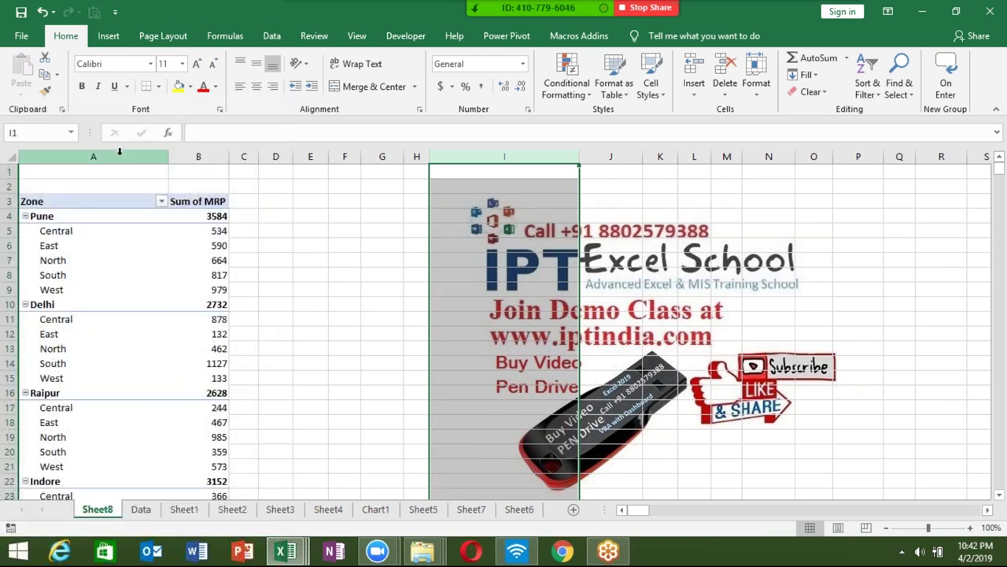
left_click_drag(119, 151, 198, 154)
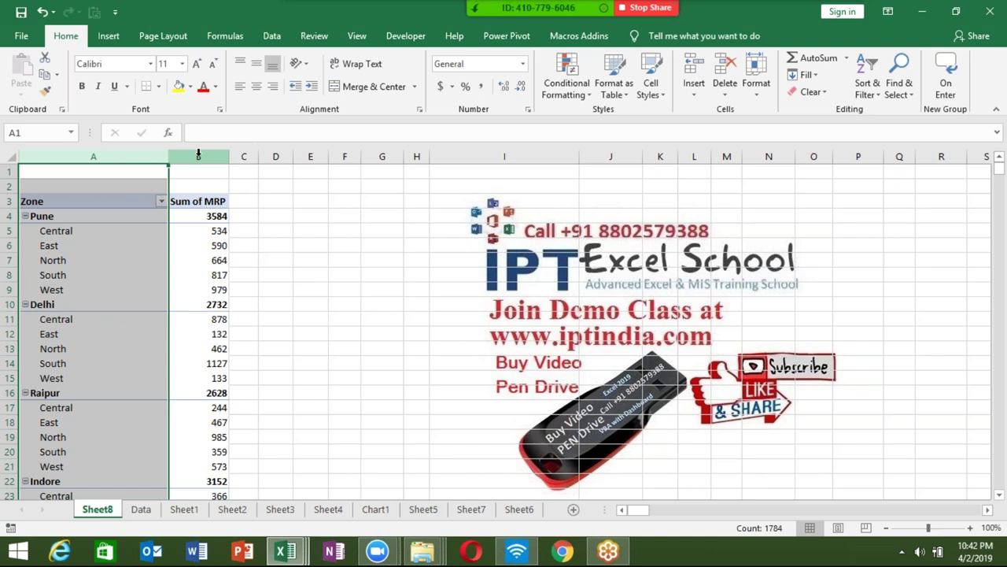
left_click(199, 154)
left_click(244, 156)
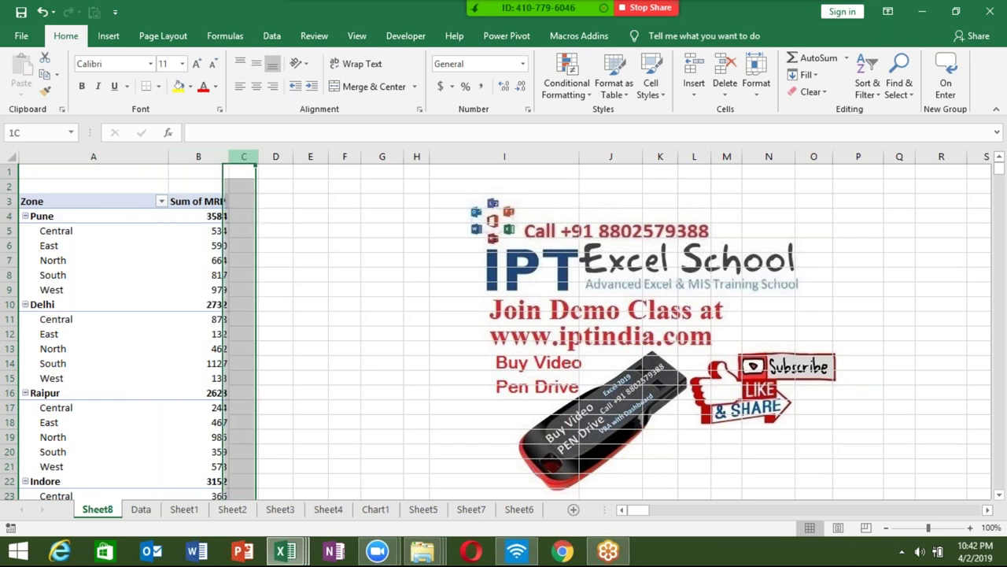
left_click_drag(214, 228, 214, 244)
left_click(213, 226)
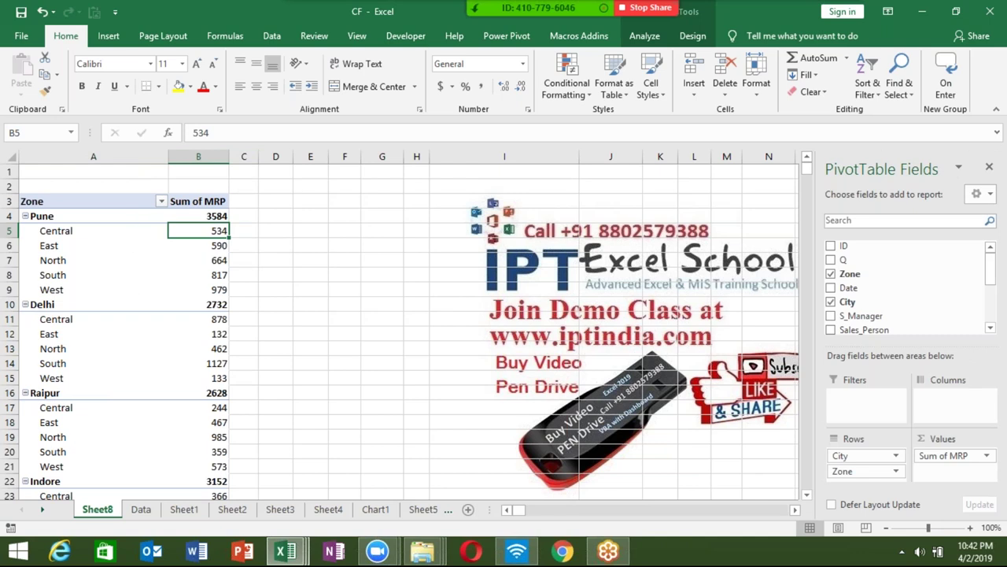
Step: Switch the Report Layout to Outline Form, then to Tabular Form
left_click(680, 37)
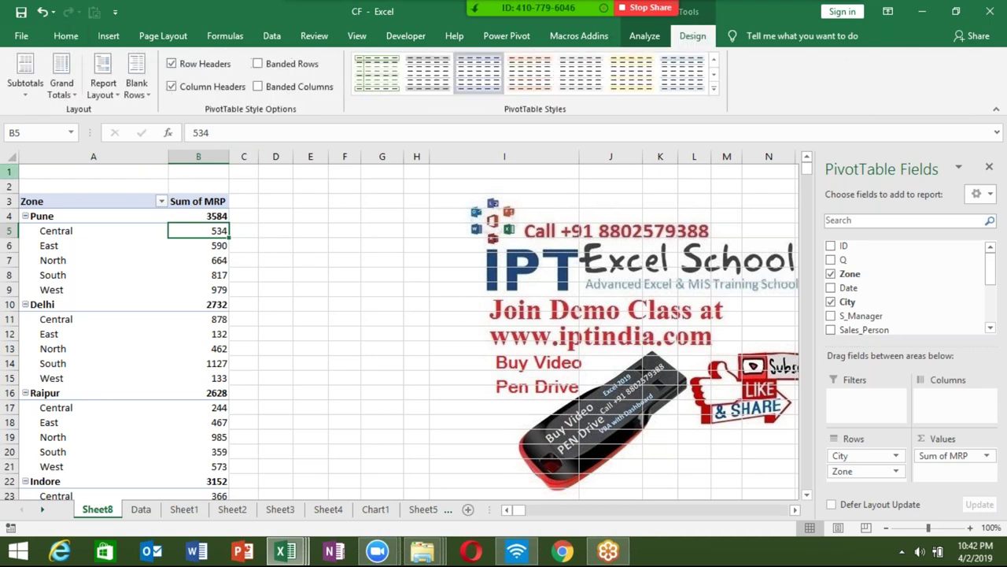
left_click(103, 86)
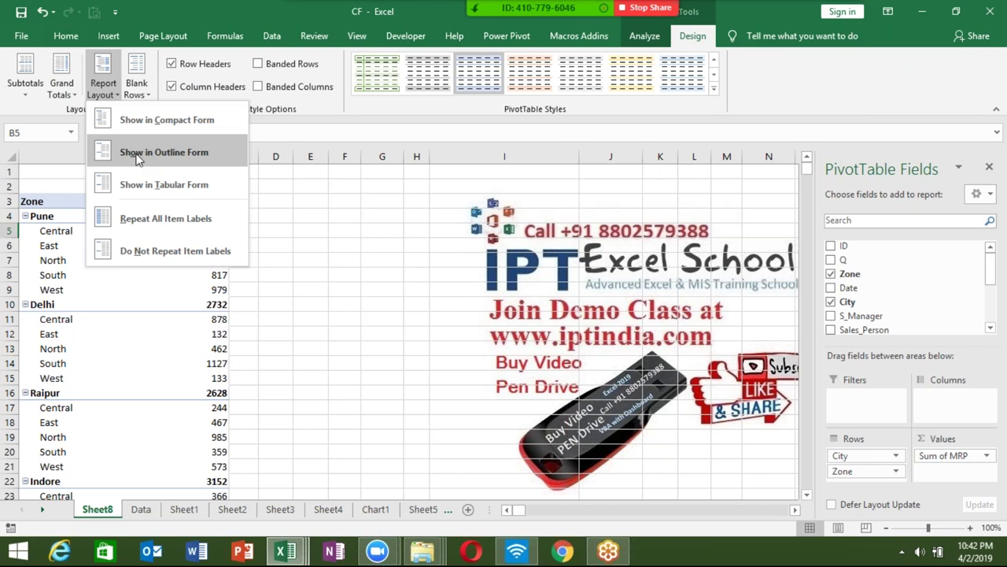
left_click(137, 154)
left_click(108, 89)
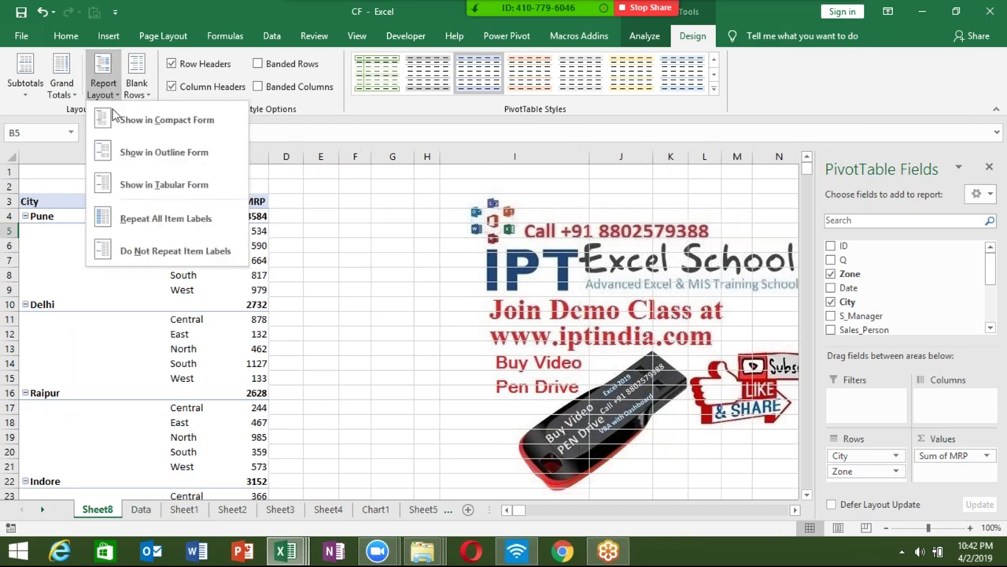
left_click(145, 186)
Step: In PivotTable Options, turn on Classic PivotTable layout on the Display tab and apply it
left_click(189, 259)
right_click(192, 259)
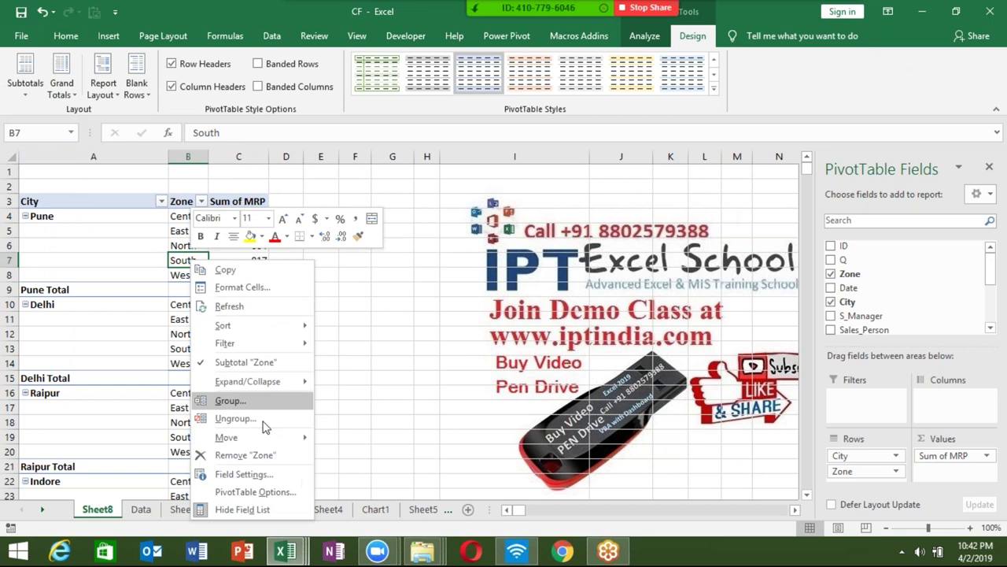
left_click(255, 491)
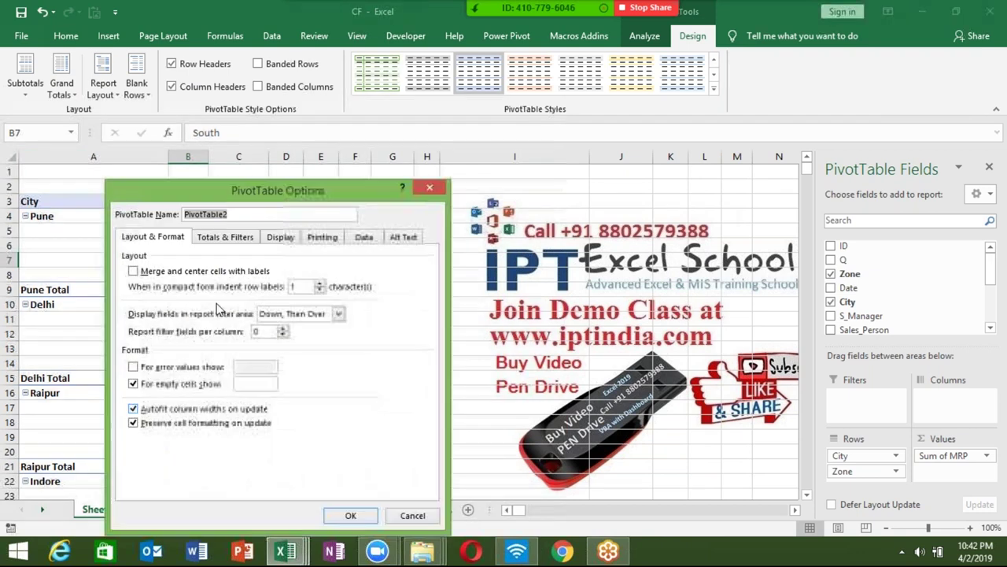
left_click(283, 238)
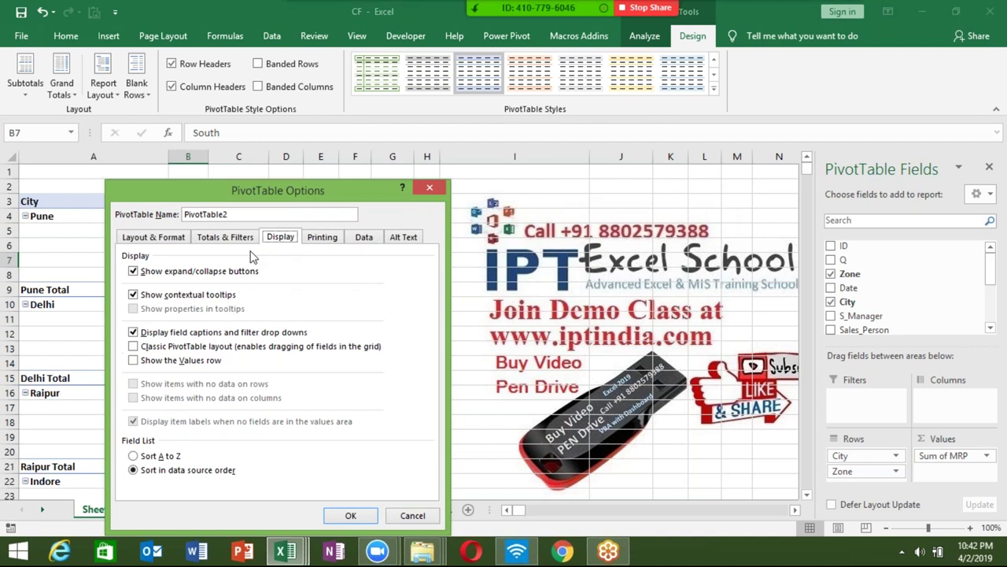
left_click(154, 347)
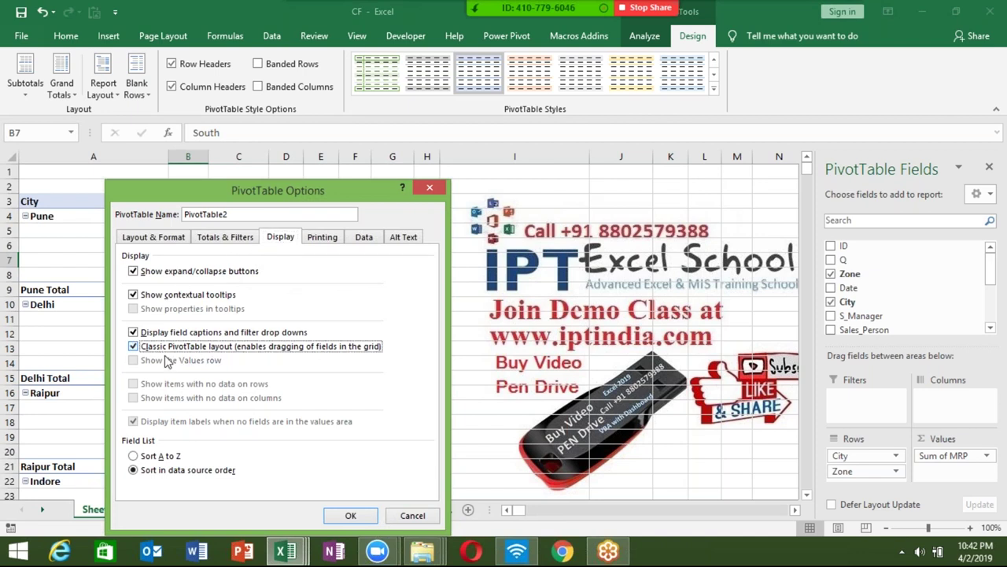
left_click(346, 518)
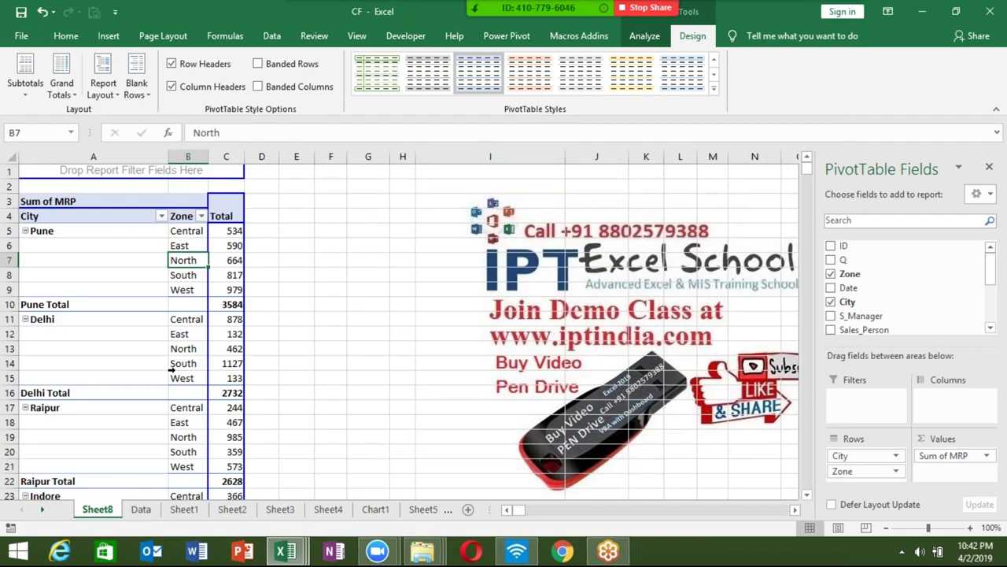
Step: Select the Pune Total subtotal row and unmute the meeting microphone
mouse_move(437, 27)
left_click(227, 378)
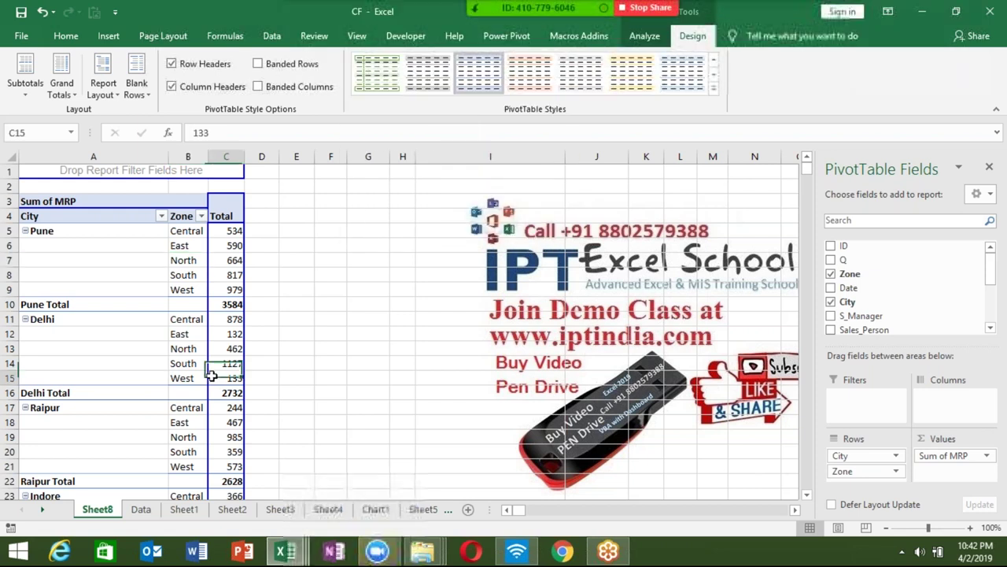
left_click_drag(157, 304, 228, 308)
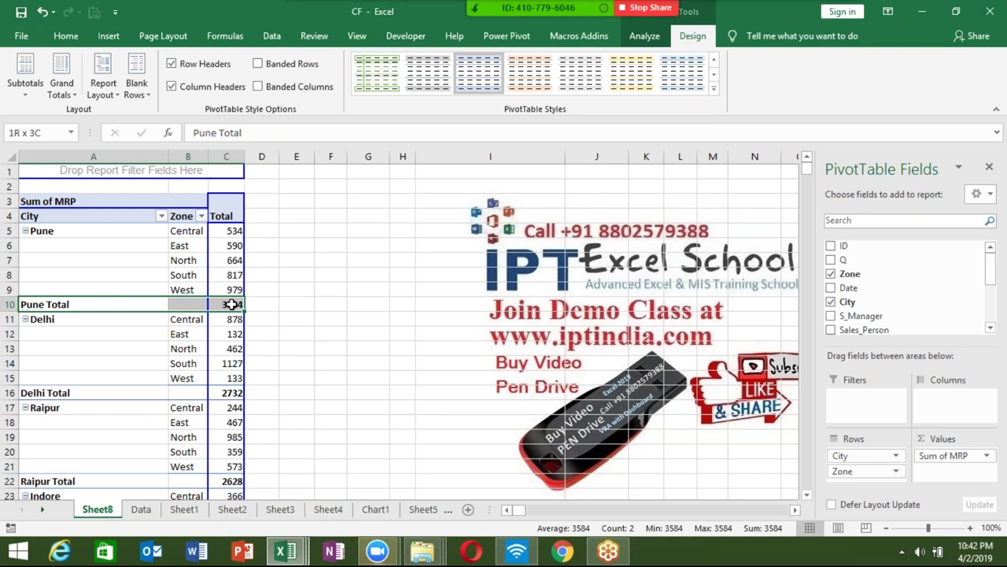
mouse_move(504, 15)
left_click(437, 17)
left_click(352, 17)
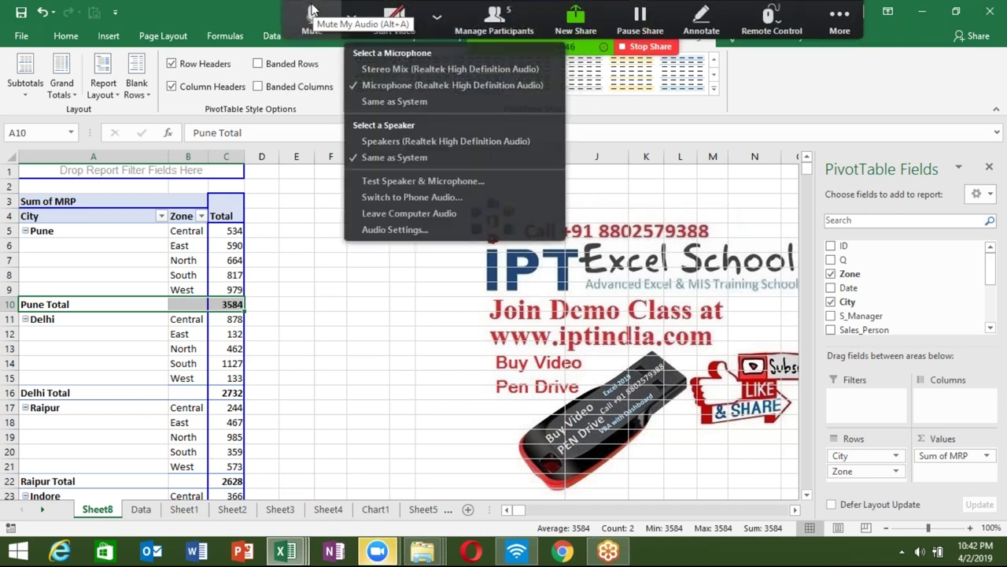
left_click(313, 12)
left_click(313, 12)
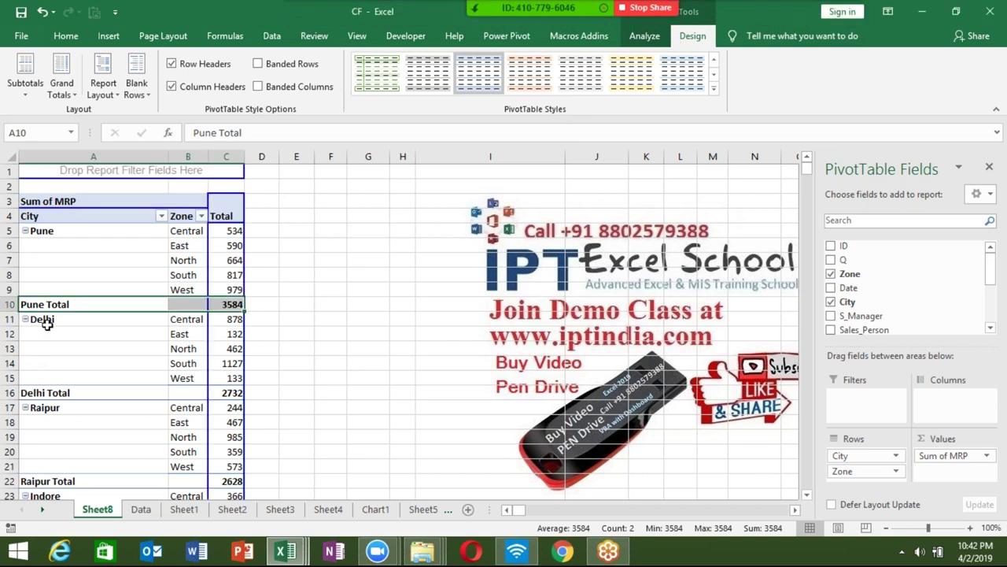
Step: Uncheck Subtotal "City" from the Pune Total cell's context menu to drop the city subtotals
left_click(78, 301)
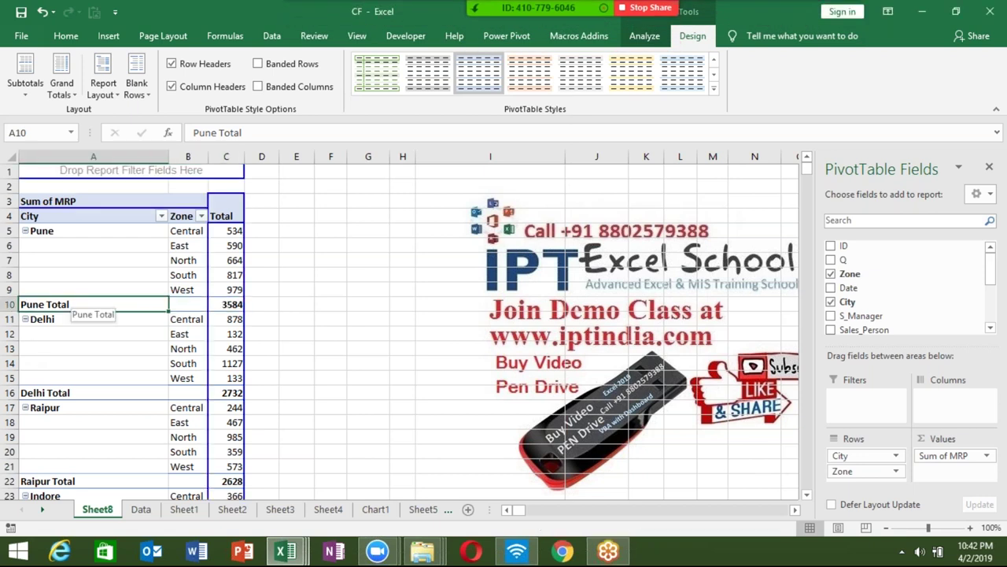
right_click(78, 303)
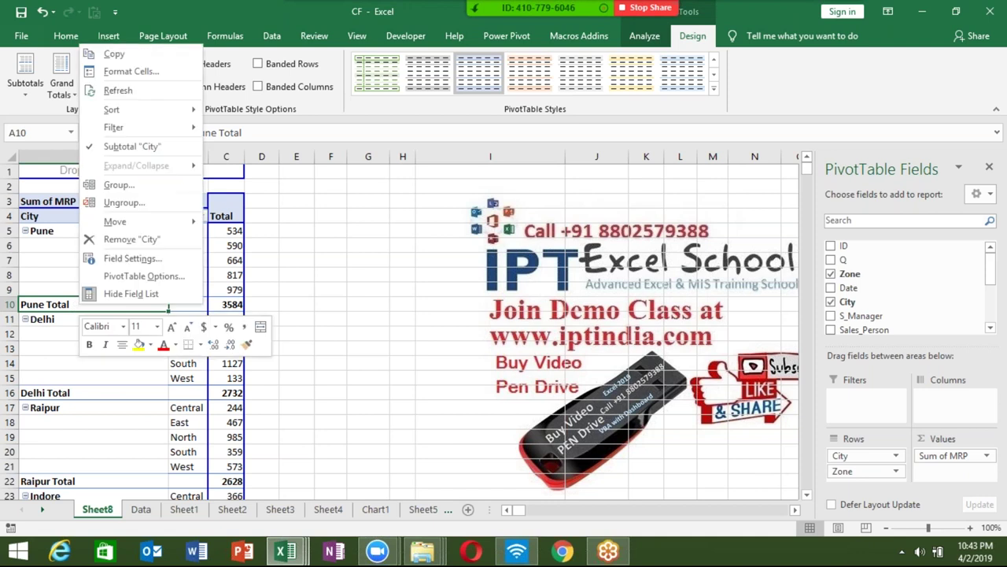
left_click(131, 148)
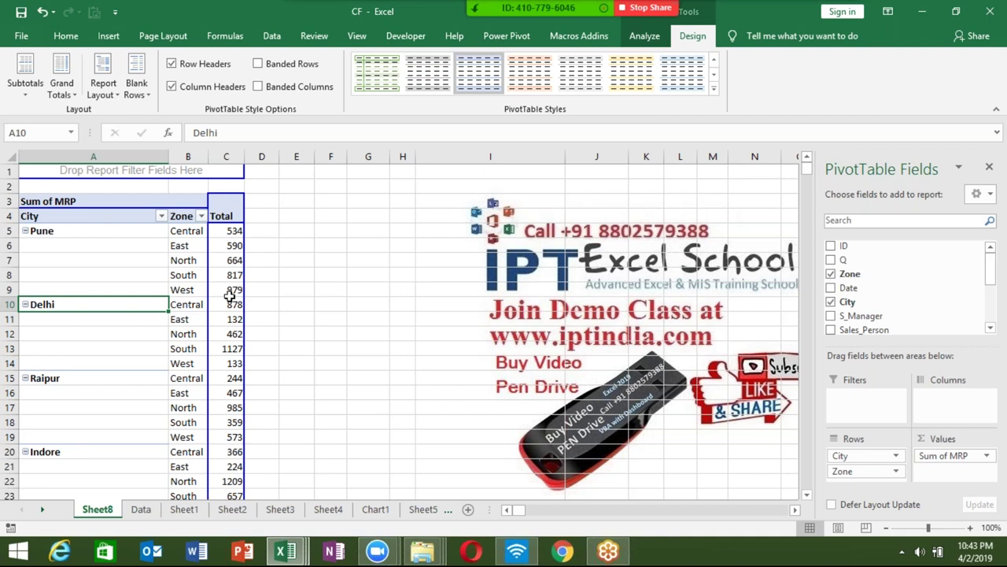
left_click(193, 263)
Step: Apply Report Layout > Repeat All Item Labels so Pune, Delhi and others label every zone row
left_click(127, 234)
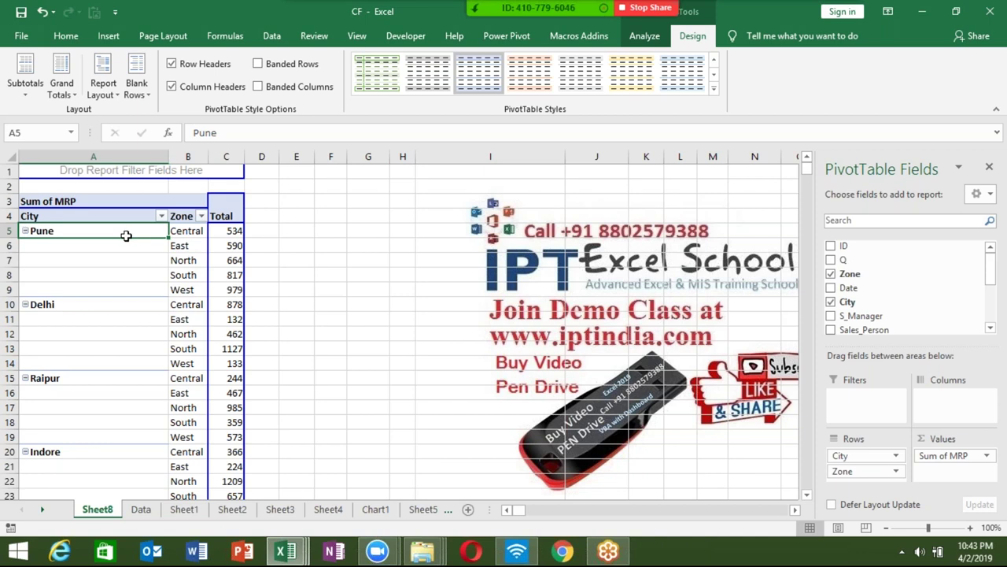
left_click_drag(127, 235, 121, 288)
left_click(118, 274)
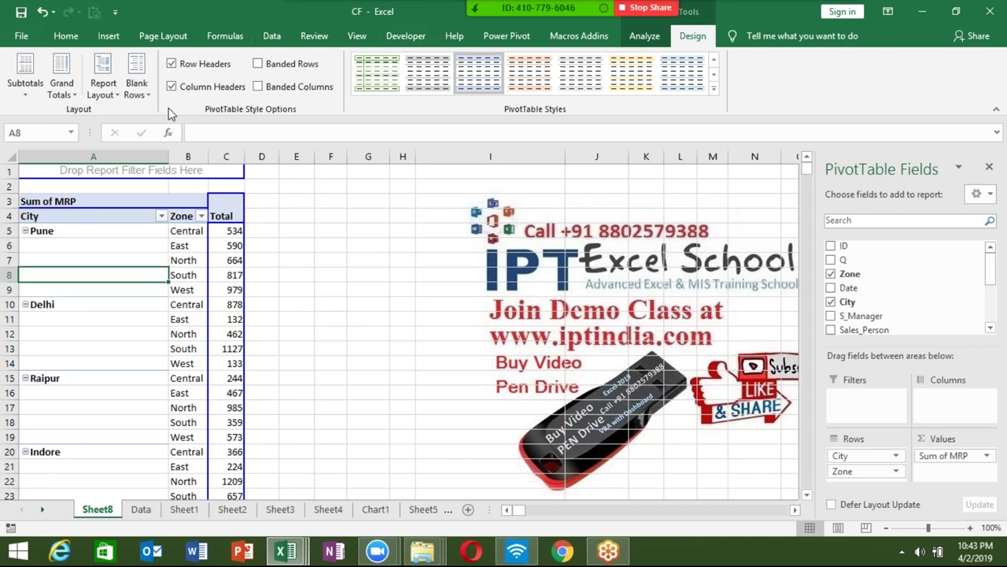
left_click(97, 94)
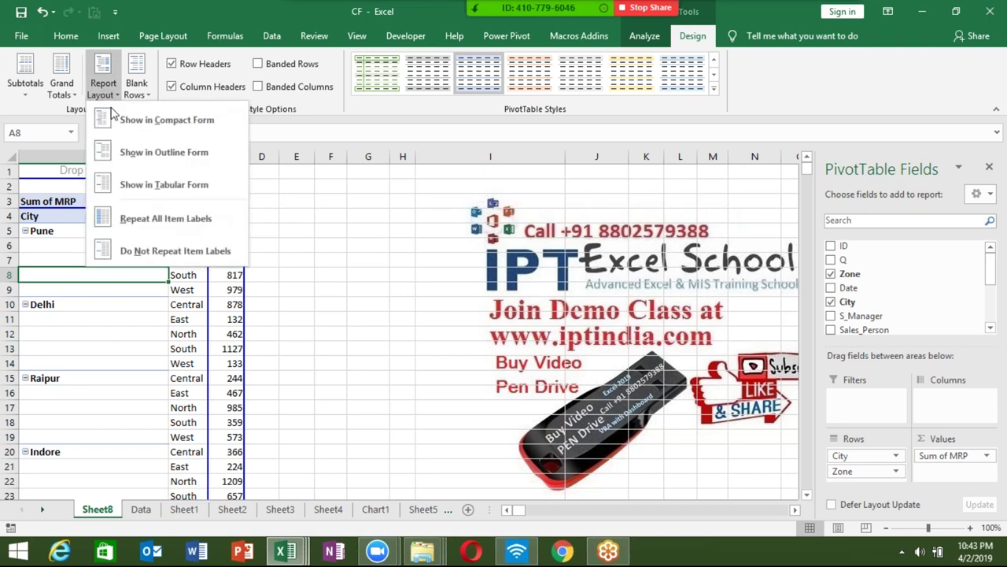
left_click(169, 221)
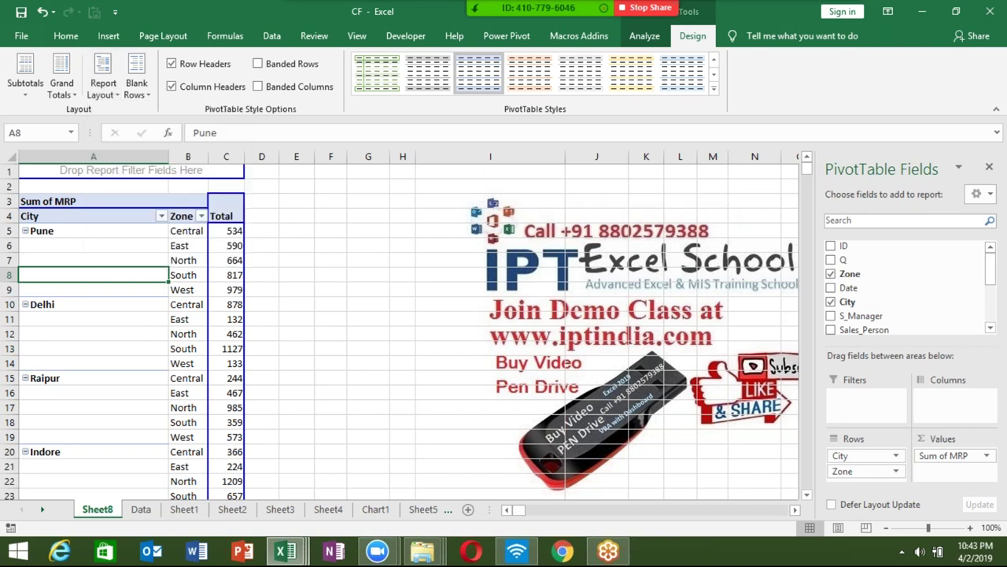
left_click_drag(94, 236, 94, 285)
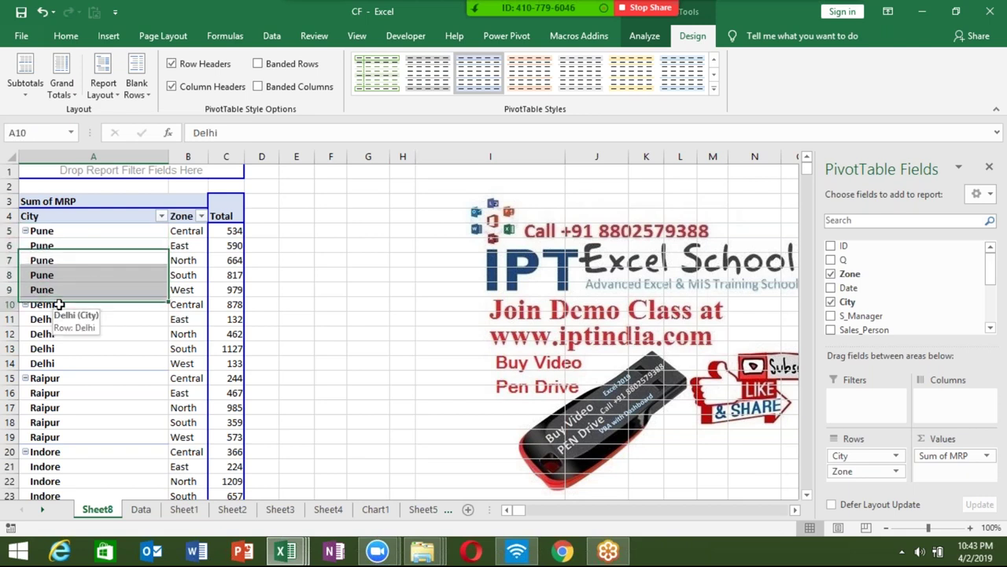
left_click_drag(47, 290, 49, 304)
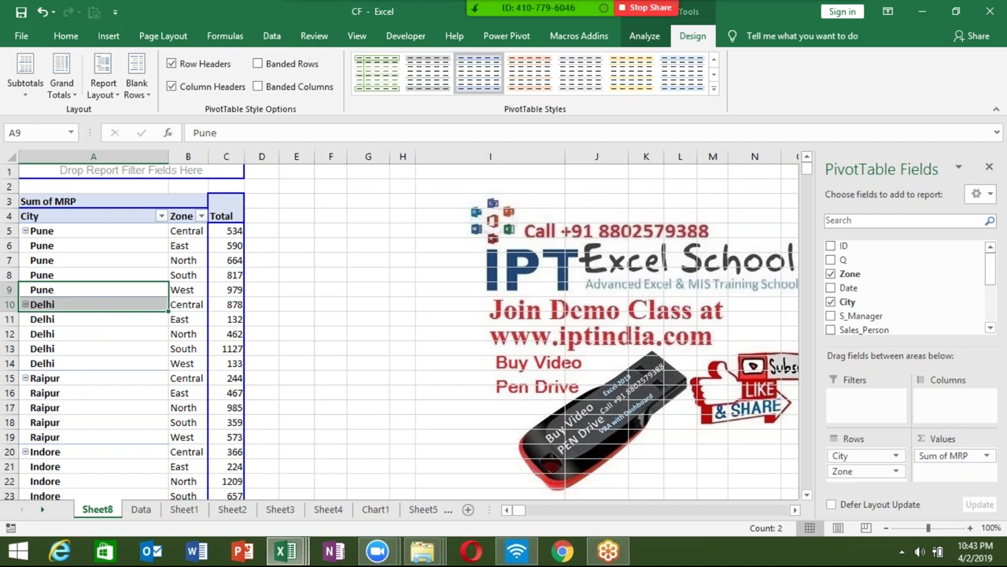
left_click(42, 304)
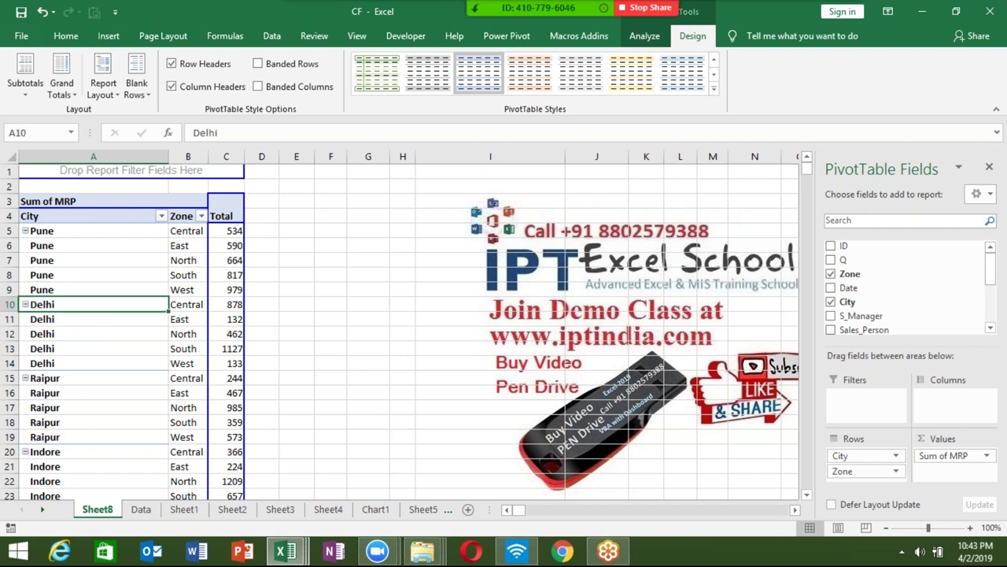
Step: Choose Blank Rows > Insert Blank Line after Each Item to separate Pune, Delhi, Raipur and Indore
left_click(137, 87)
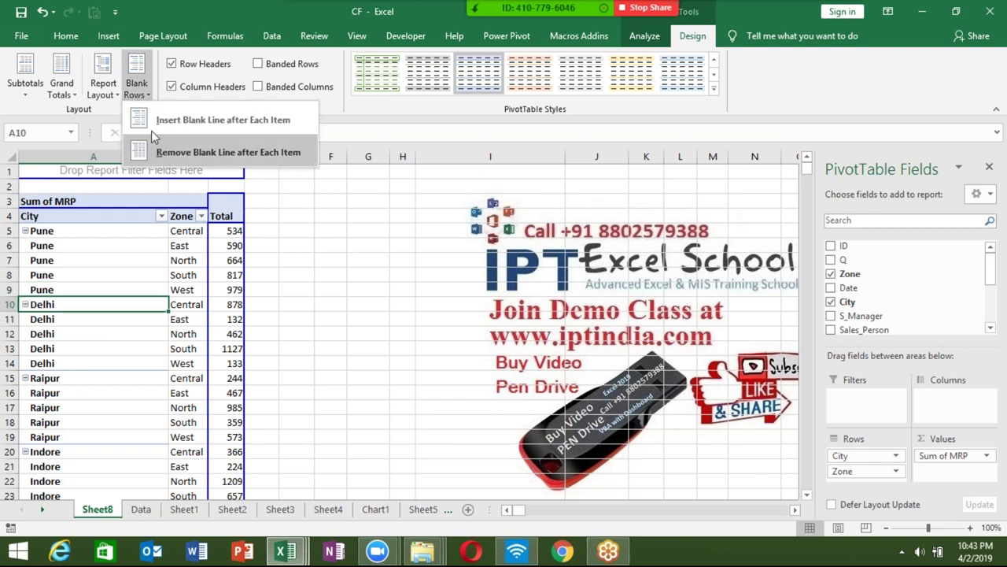
left_click(153, 125)
left_click(95, 262)
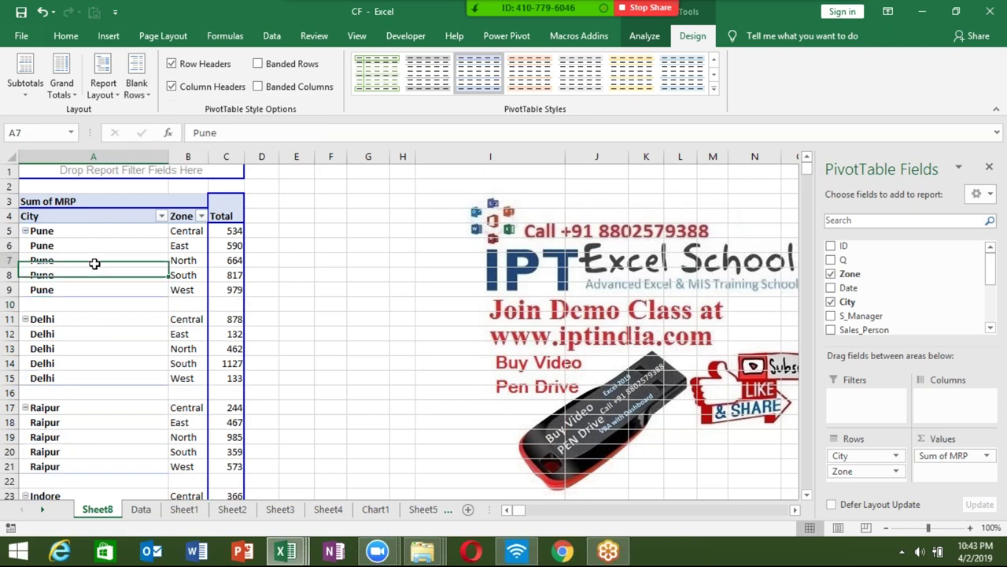
left_click(89, 311)
scroll(89, 310, "down", 6)
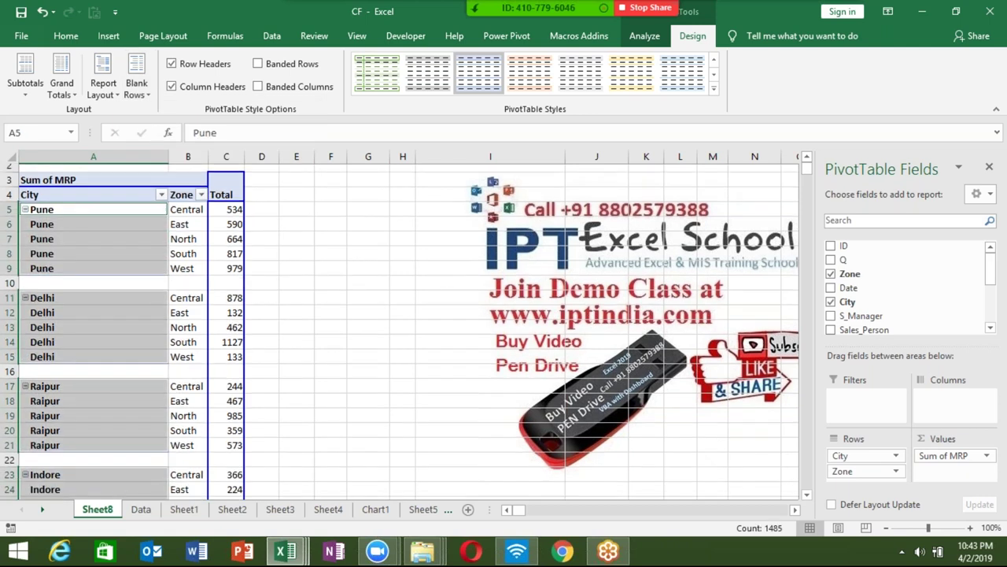
scroll(81, 315, "down", 7)
Step: Choose Remove Blank Line after Each Item, then set Report Layout to Do Not Repeat Item Labels
scroll(81, 307, "up", 4)
scroll(81, 304, "up", 6)
scroll(87, 276, "up", 3)
left_click(92, 247)
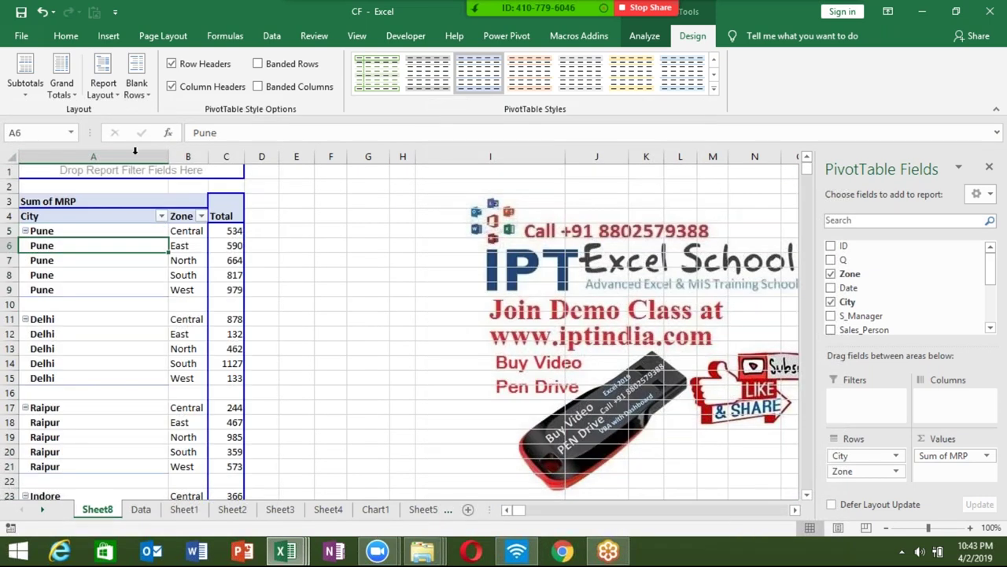
left_click(136, 78)
left_click(178, 154)
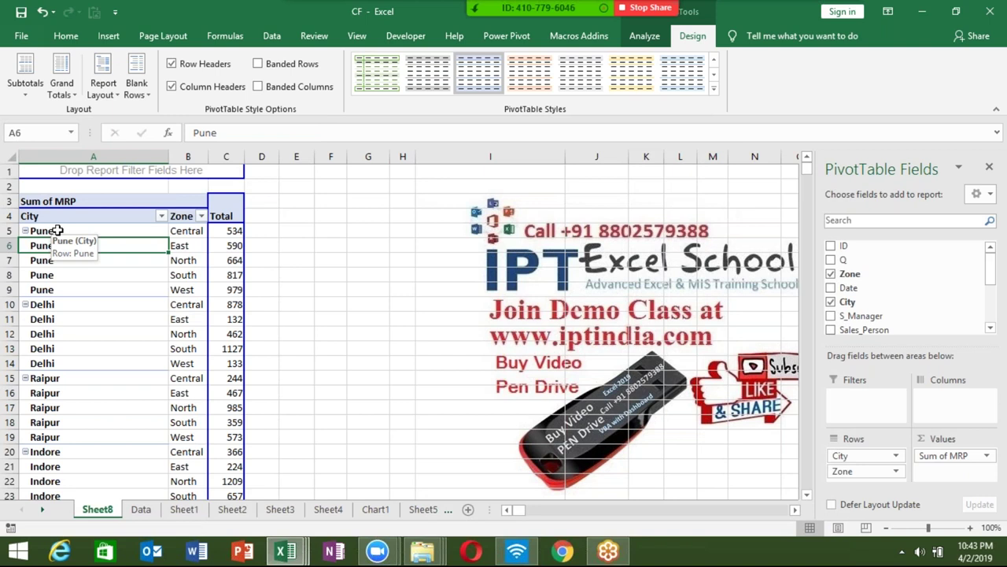
left_click(103, 83)
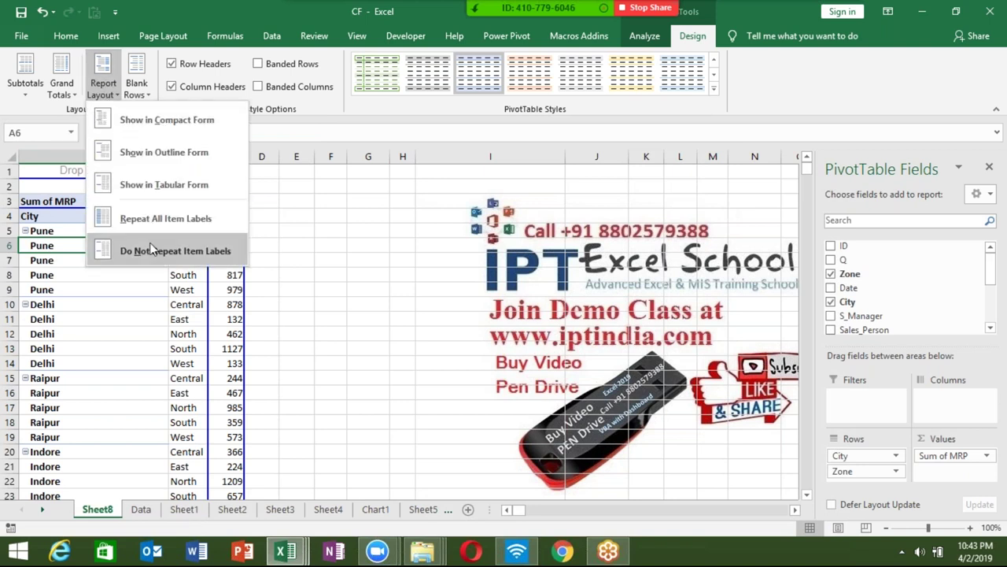
left_click(149, 248)
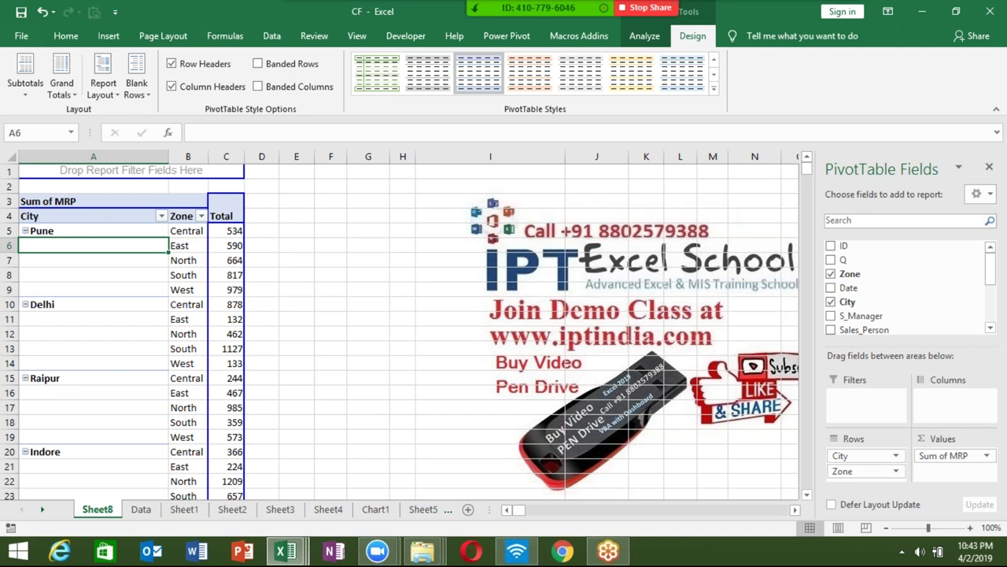
Step: Try Home Merge & Center on Pune's label rows and dismiss the PivotTable warning
left_click_drag(139, 232, 151, 294)
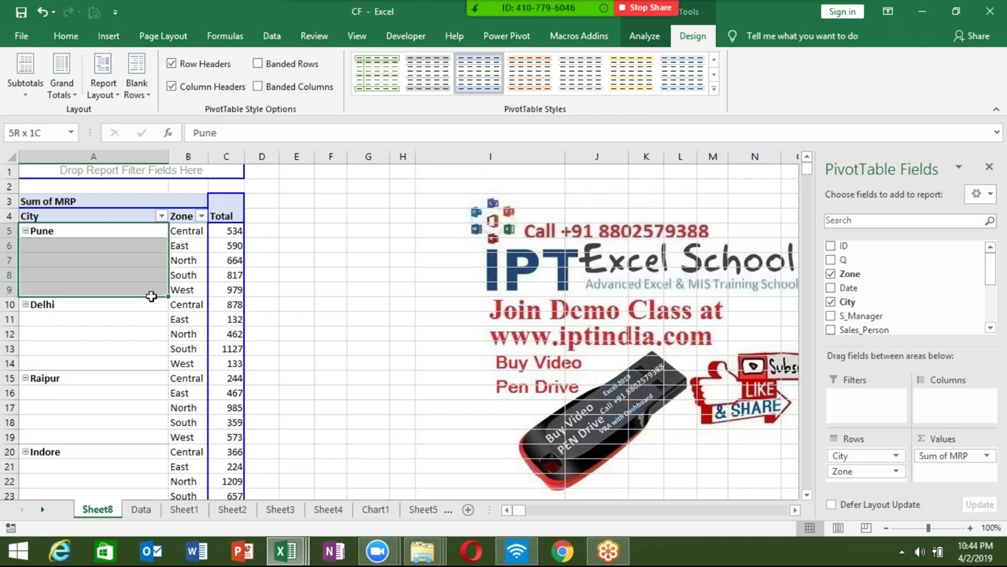
left_click(59, 40)
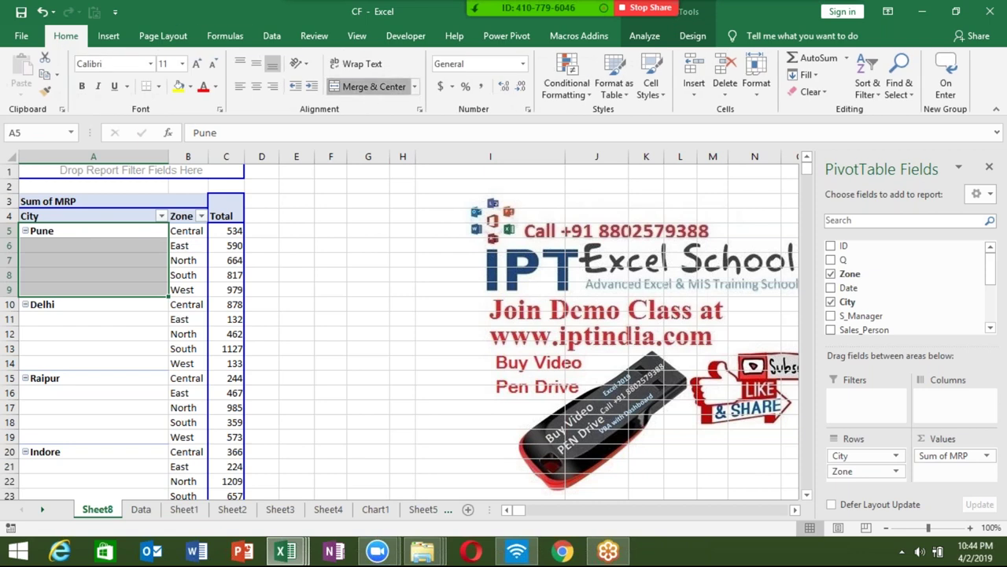
left_click(368, 90)
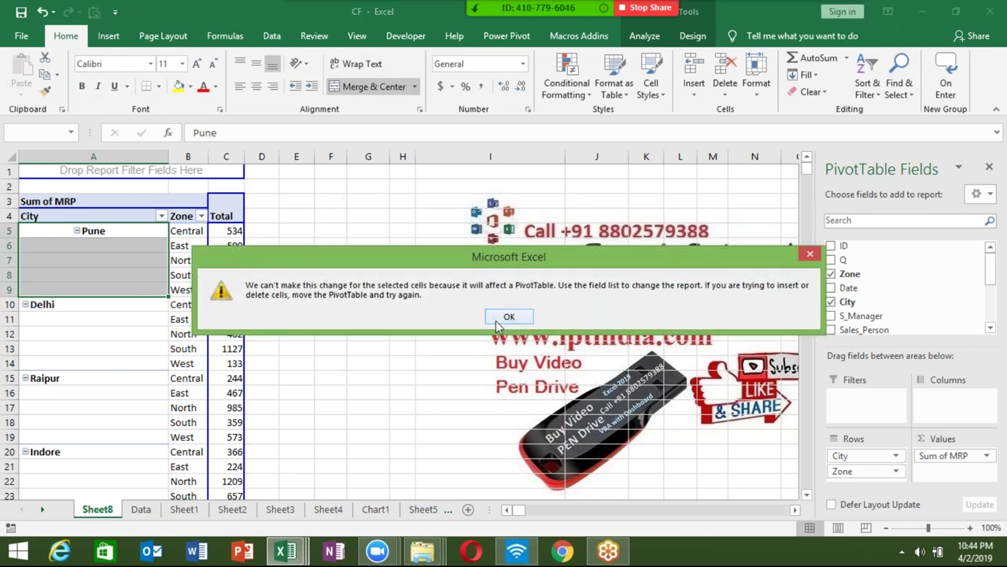
left_click(498, 319)
Step: In PivotTable Options > Layout & Format, enable 'Merge and center cells with labels' and apply it
right_click(128, 248)
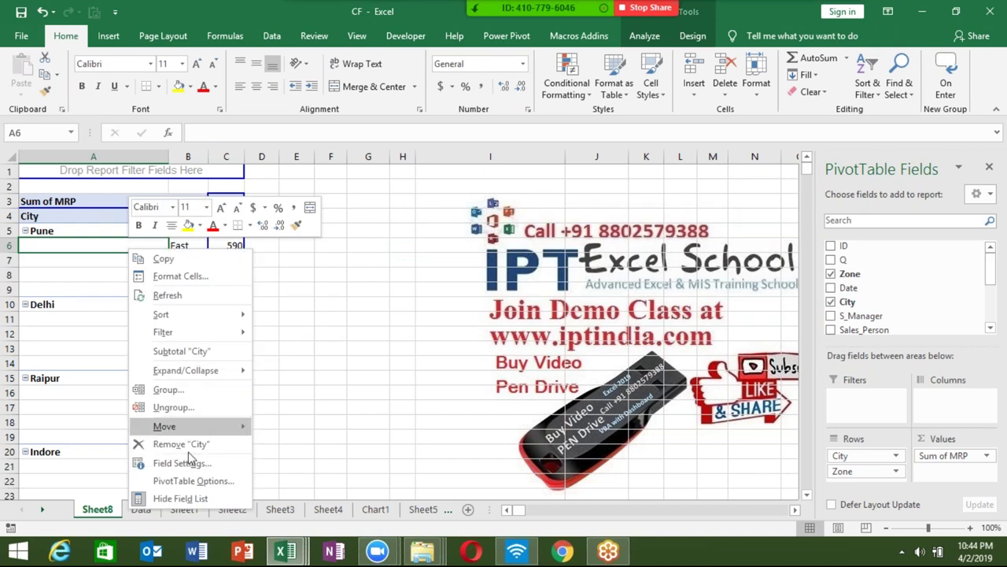
left_click(193, 480)
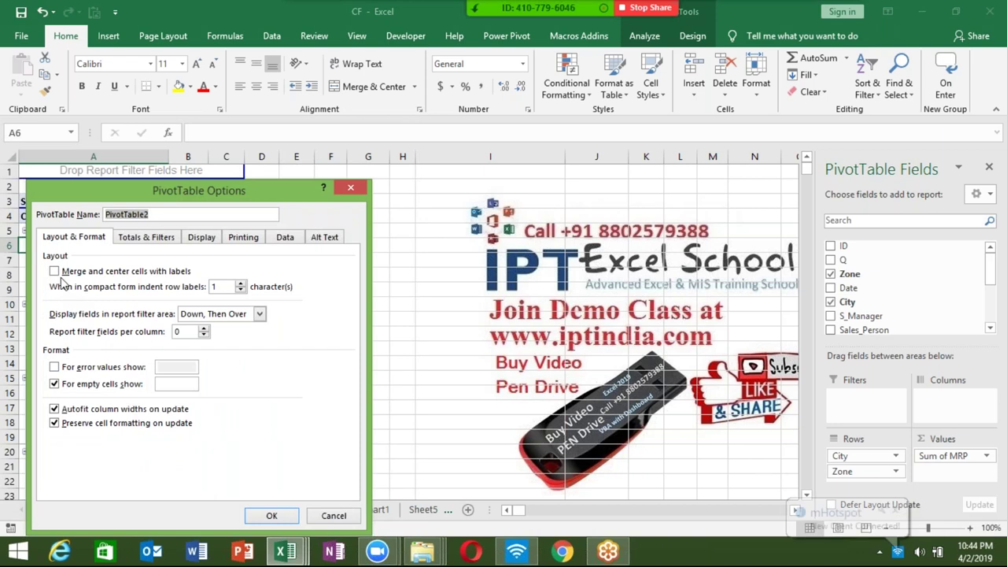
left_click(60, 275)
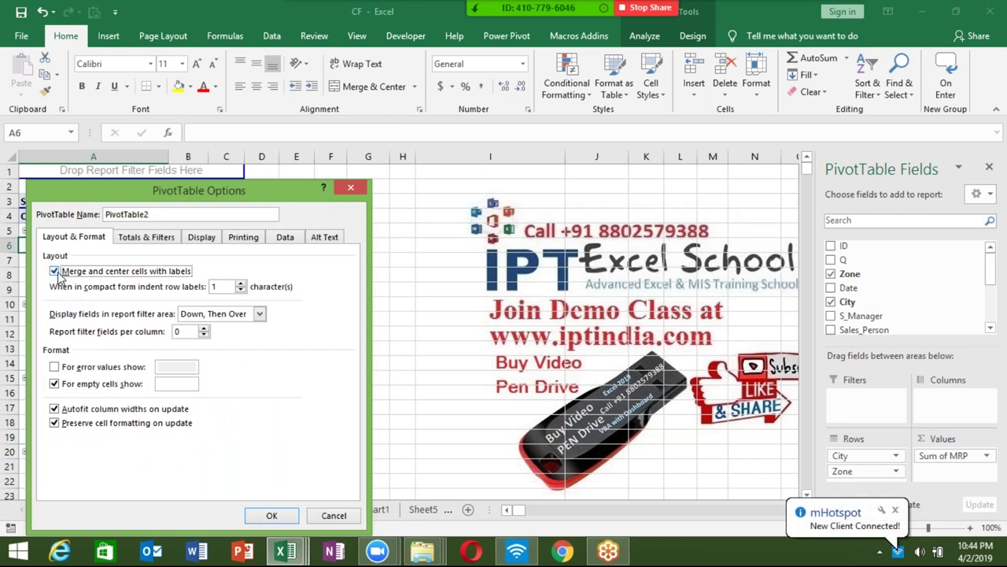
left_click(289, 516)
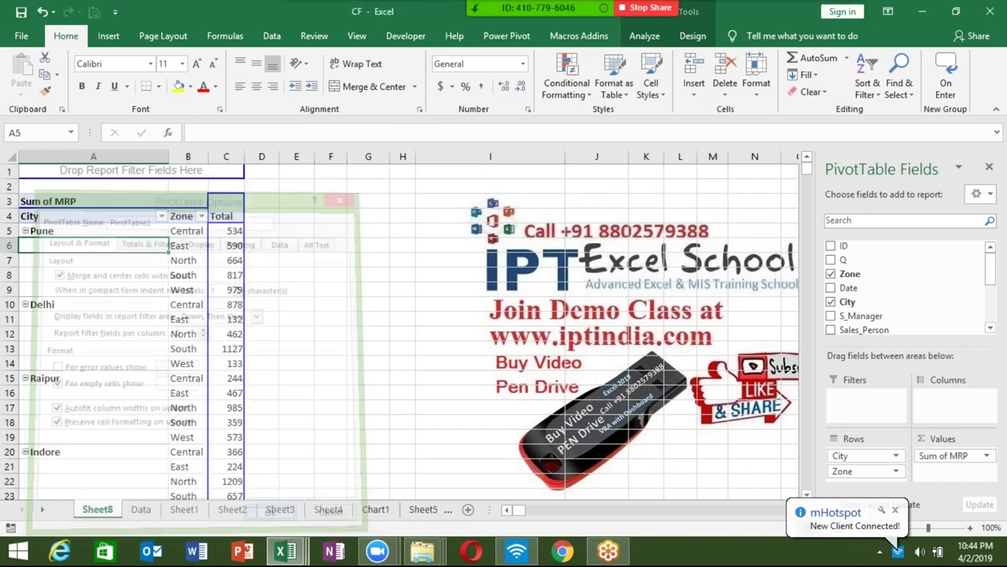
left_click(158, 355)
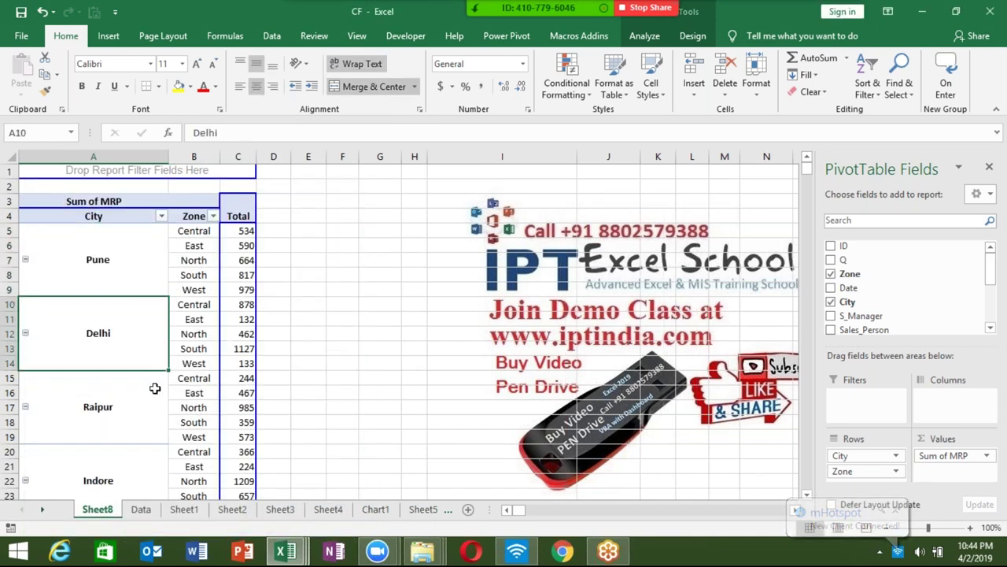
left_click(154, 387)
scroll(155, 388, "down", 3)
scroll(155, 389, "down", 3)
scroll(155, 388, "up", 5)
scroll(155, 389, "up", 1)
mouse_move(494, 19)
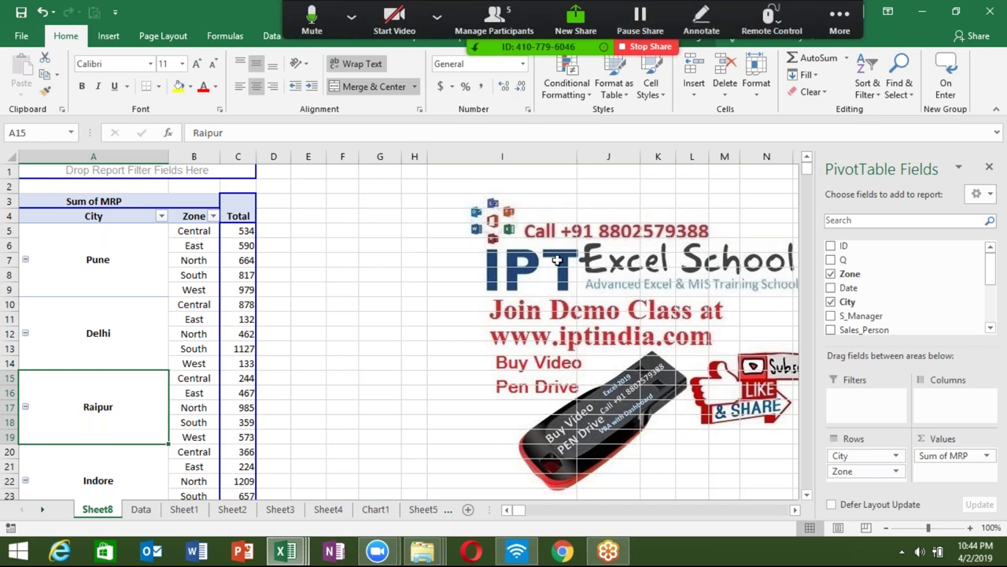
left_click(115, 266)
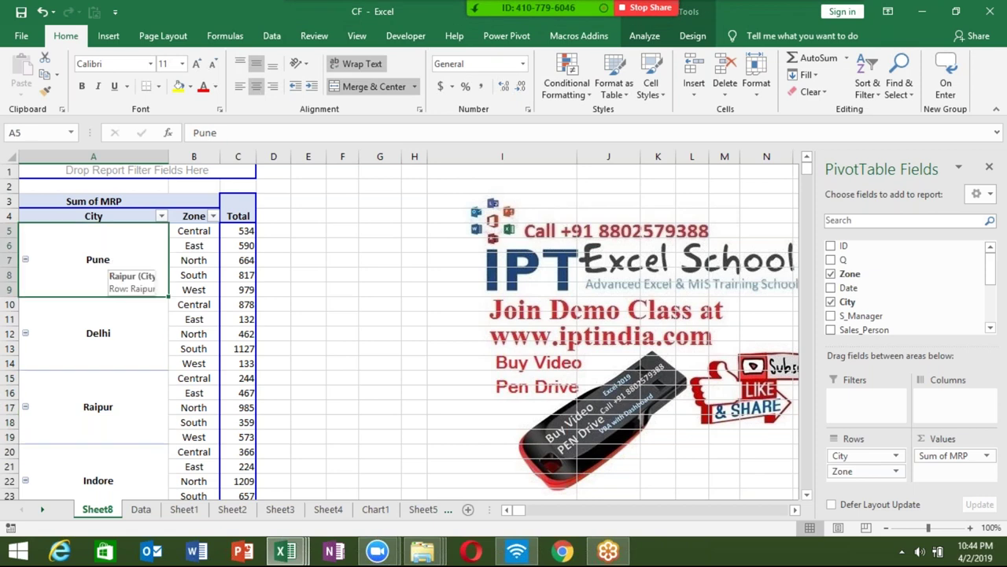
left_click_drag(209, 275, 204, 276)
left_click(245, 275)
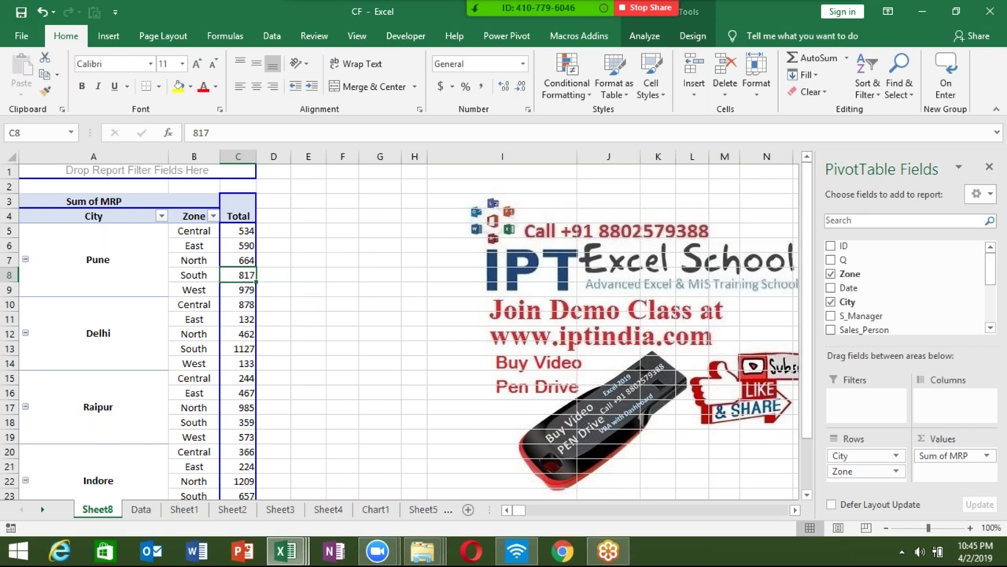
double_click(248, 274)
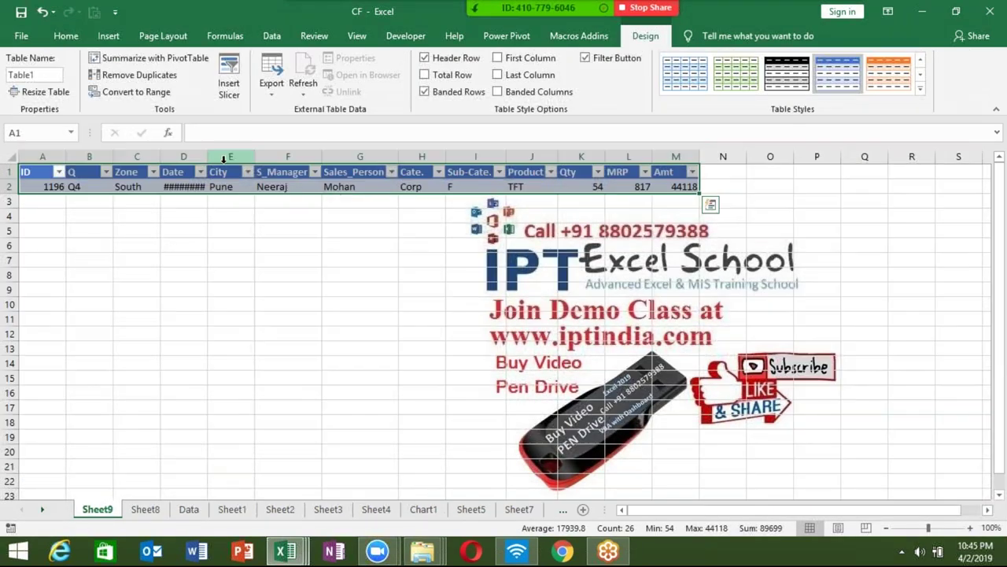
Step: Widen the drill-down sheet's Date column, check the Data sheet, then return to the pivot
double_click(204, 160)
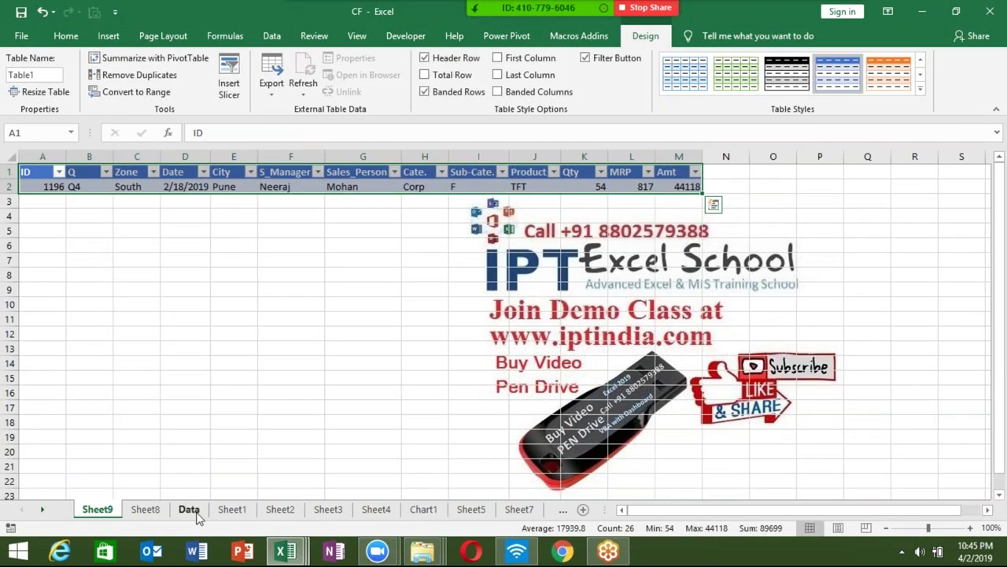
left_click(189, 510)
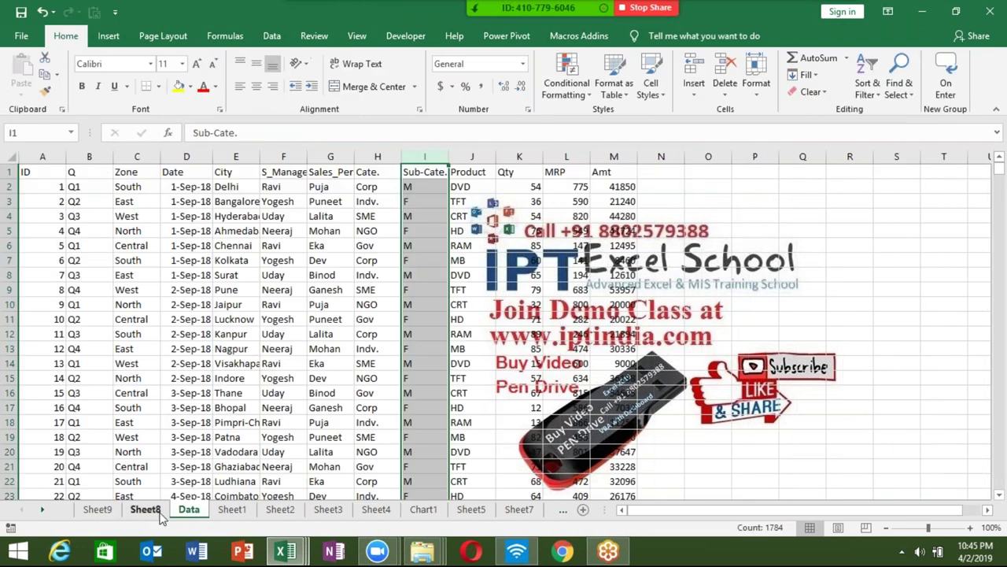
key("ctrl+Page_Up")
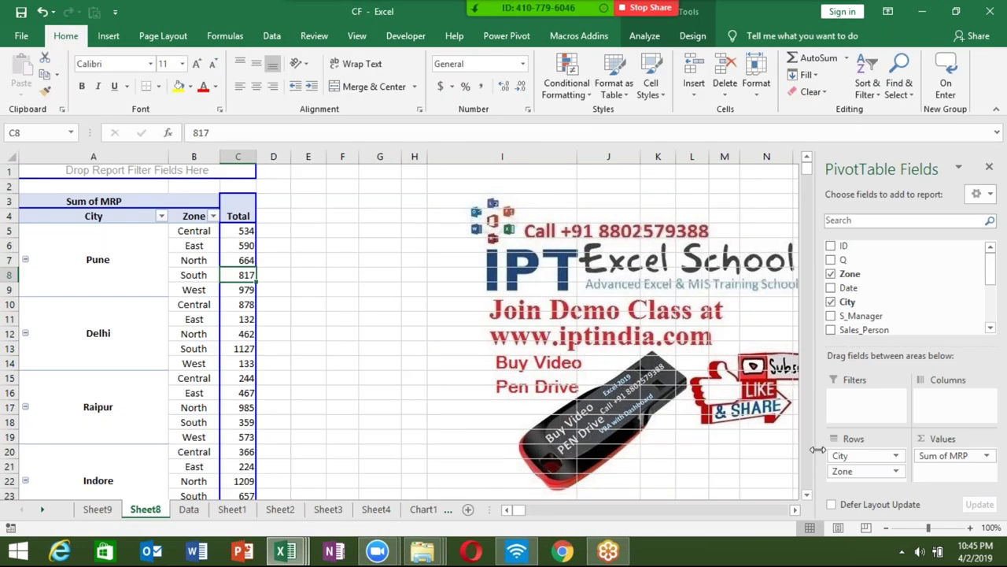
Step: Remove City from the pivot rows, leaving MRP summed by Zone only
left_click(865, 471)
key("Escape")
double_click(865, 471)
left_click(854, 388)
left_click_drag(868, 462, 685, 307)
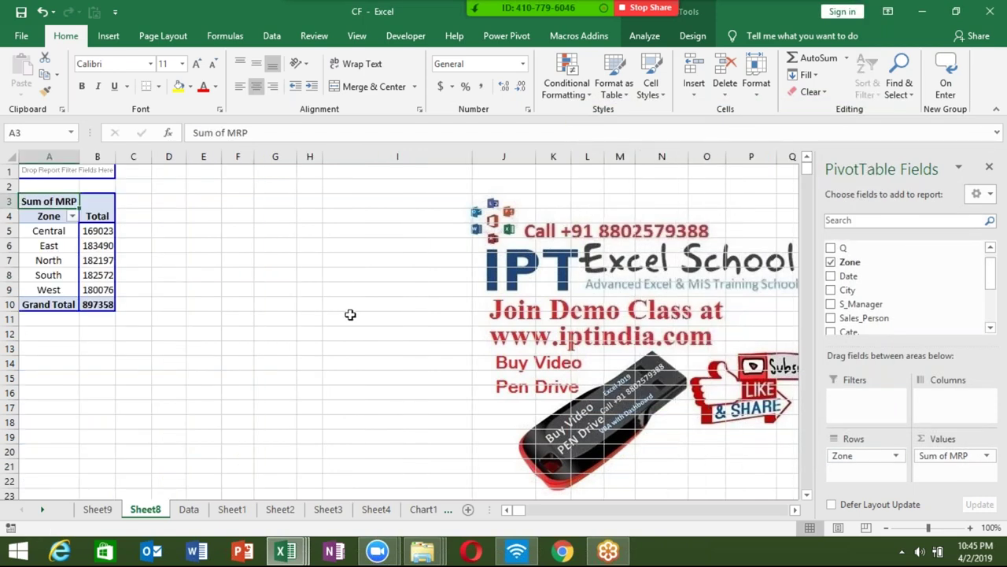
Step: Drill into the East total 183490 to list its detail records on a new sheet
left_click(87, 245)
double_click(93, 245)
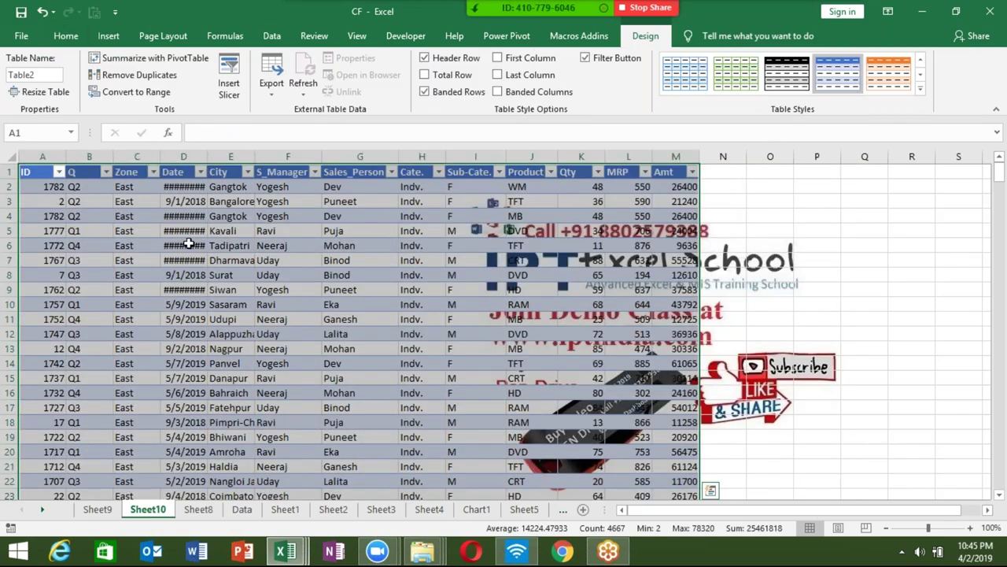
scroll(189, 245, "down", 13)
scroll(189, 244, "down", 10)
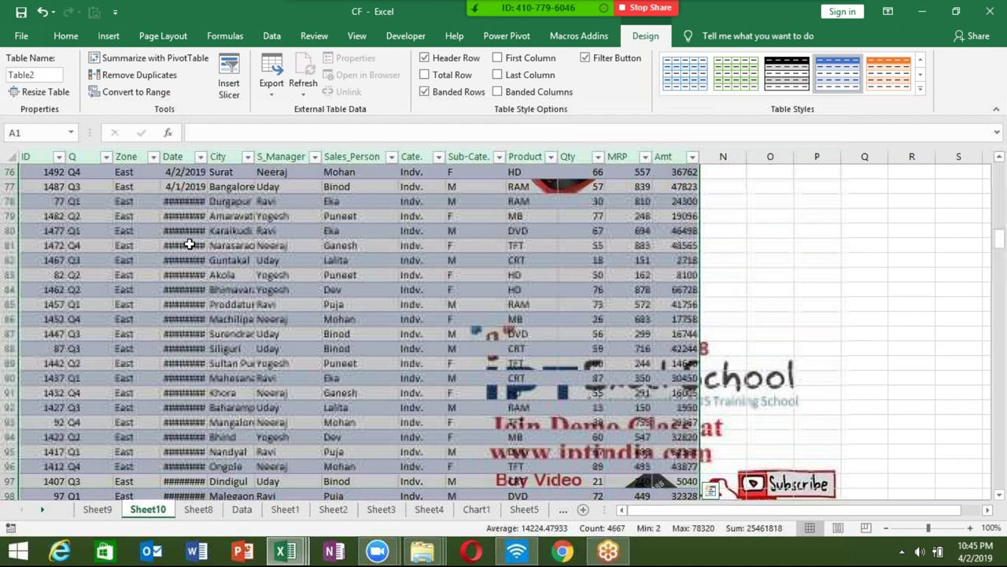
scroll(190, 248, "down", 8)
scroll(189, 248, "down", 11)
scroll(190, 260, "down", 1)
scroll(184, 315, "down", 5)
scroll(174, 441, "up", 6)
Step: Delete the drill-down sheets Sheet10 and Sheet9
right_click(166, 516)
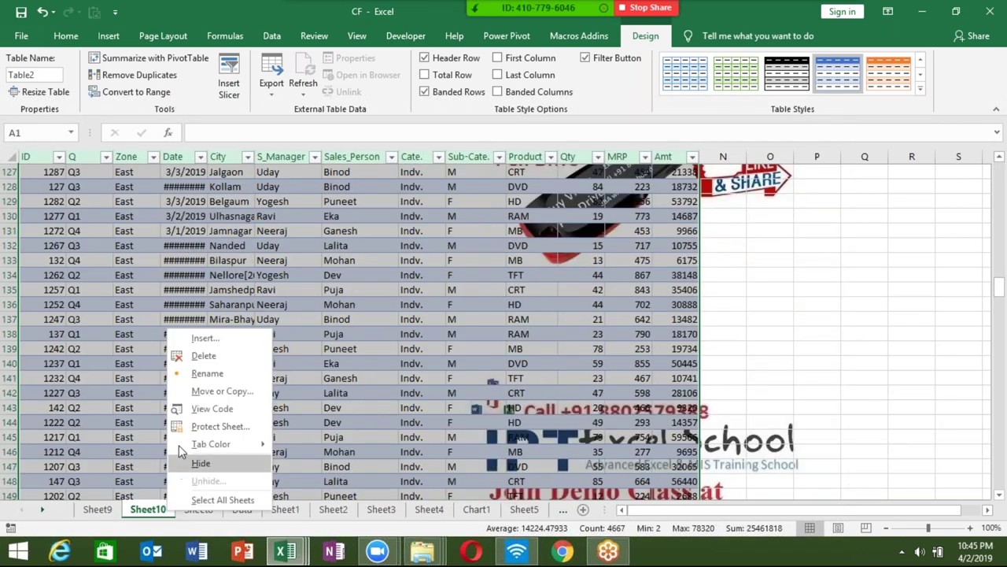
left_click(199, 360)
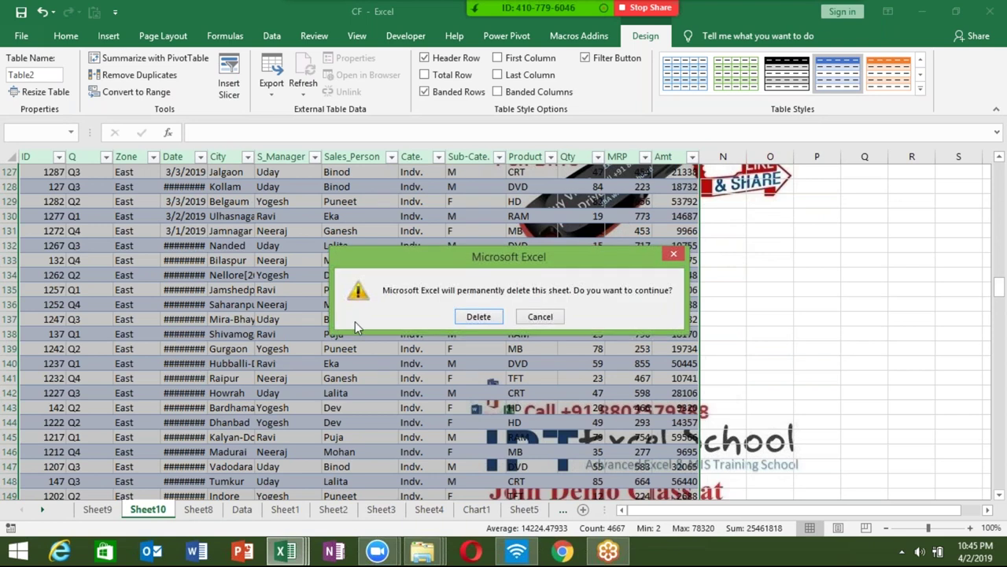
left_click(478, 317)
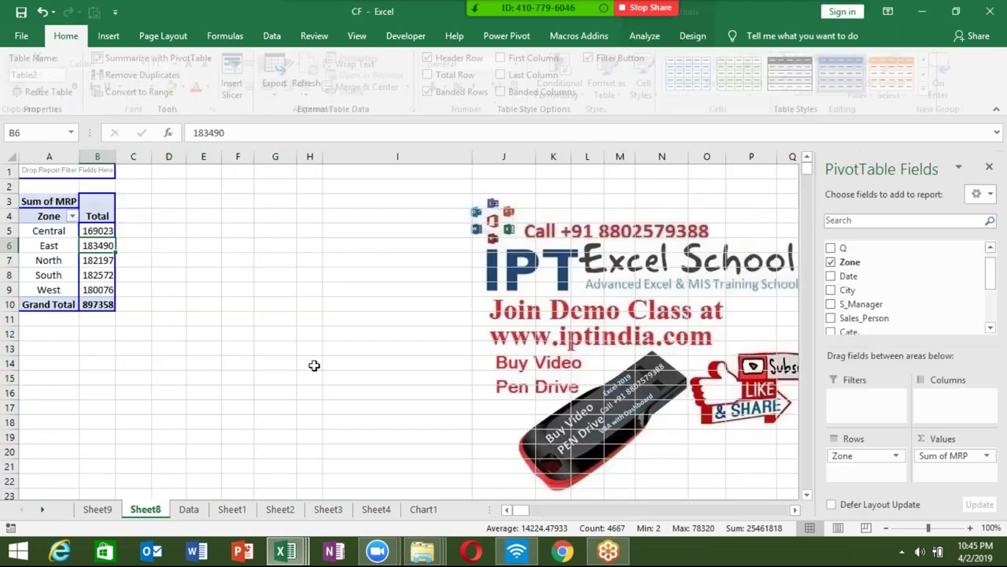
left_click(98, 510)
right_click(100, 510)
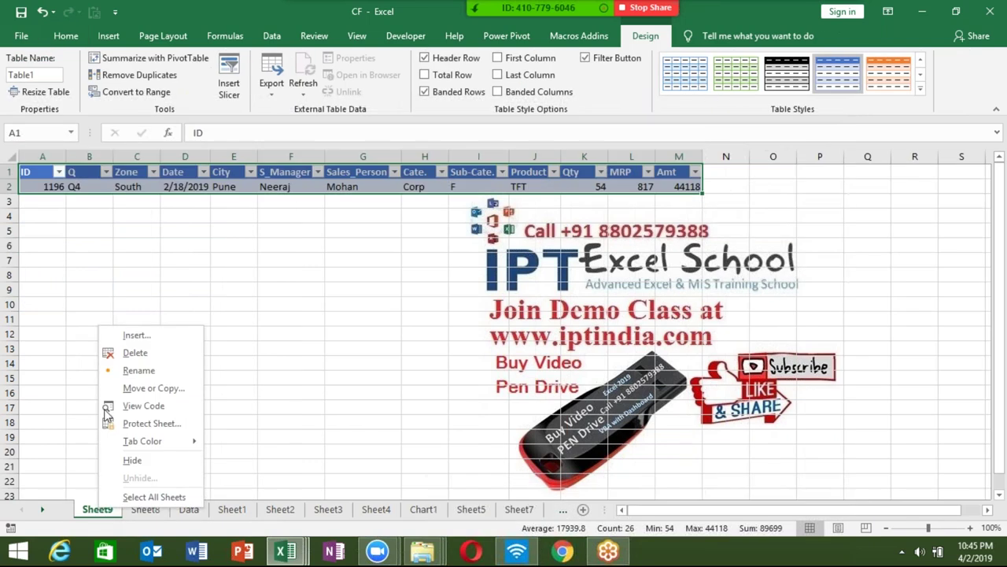
left_click(129, 353)
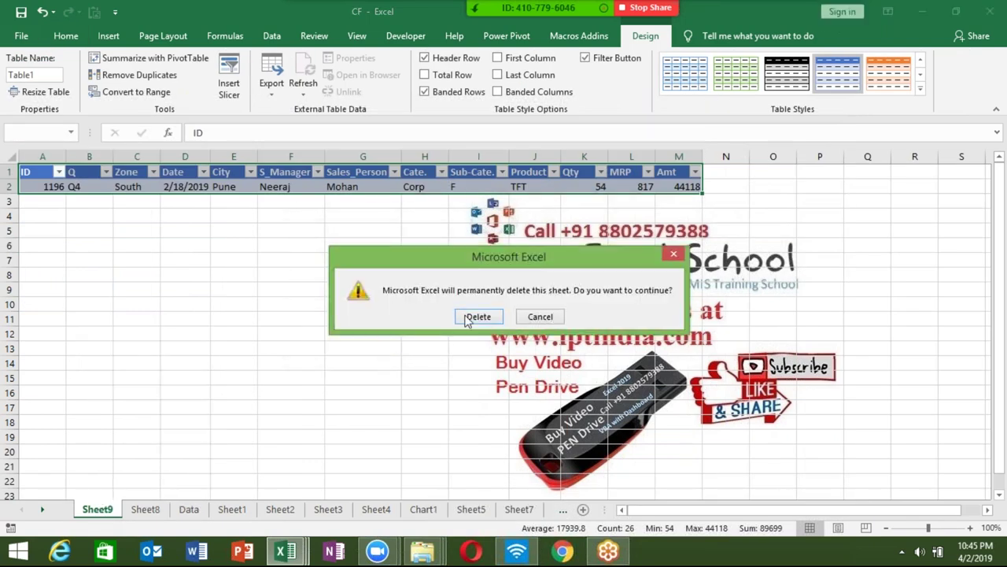
left_click(475, 318)
left_click(259, 256)
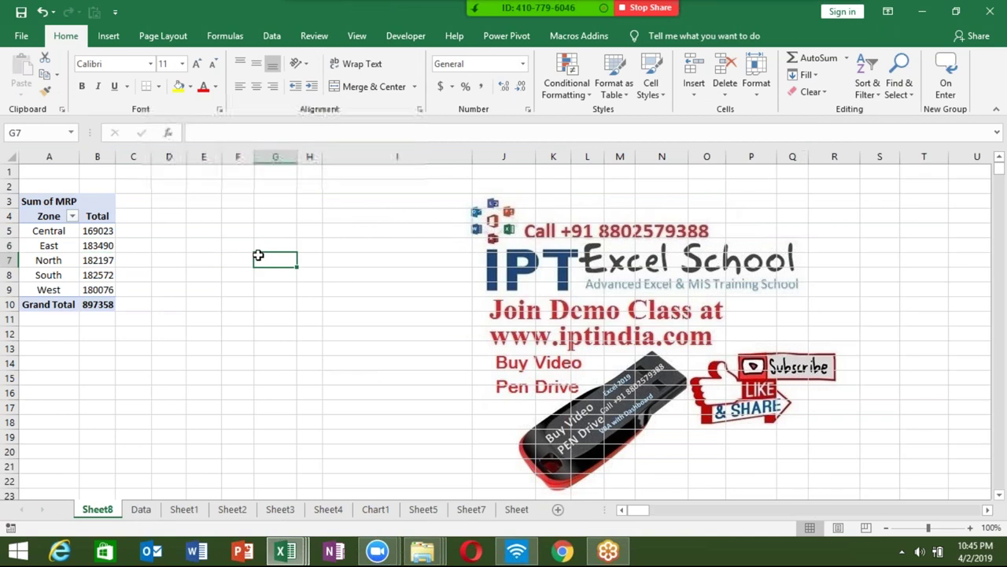
Step: In PivotTable Options > Data, uncheck 'Enable show details' and apply
left_click(242, 261)
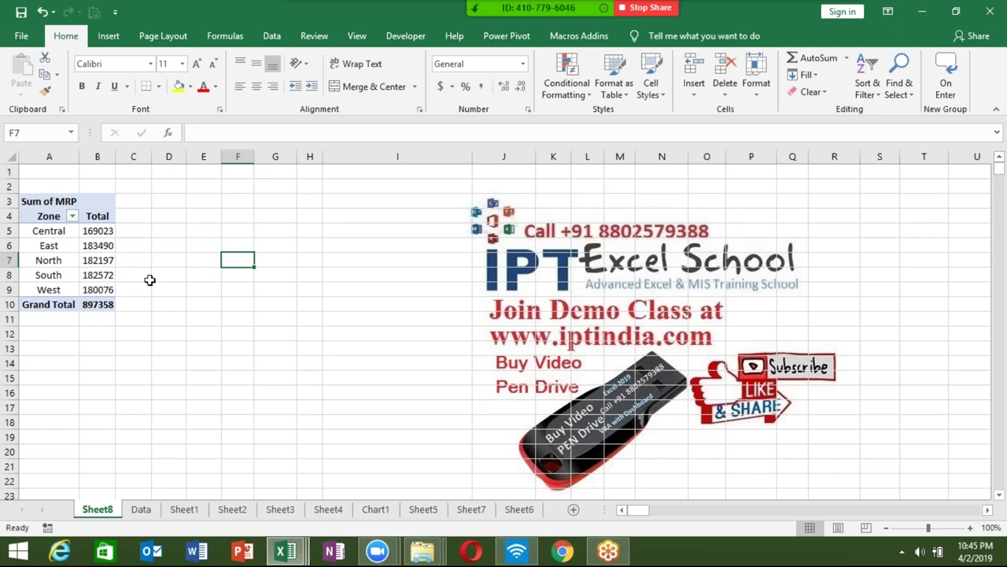
right_click(109, 245)
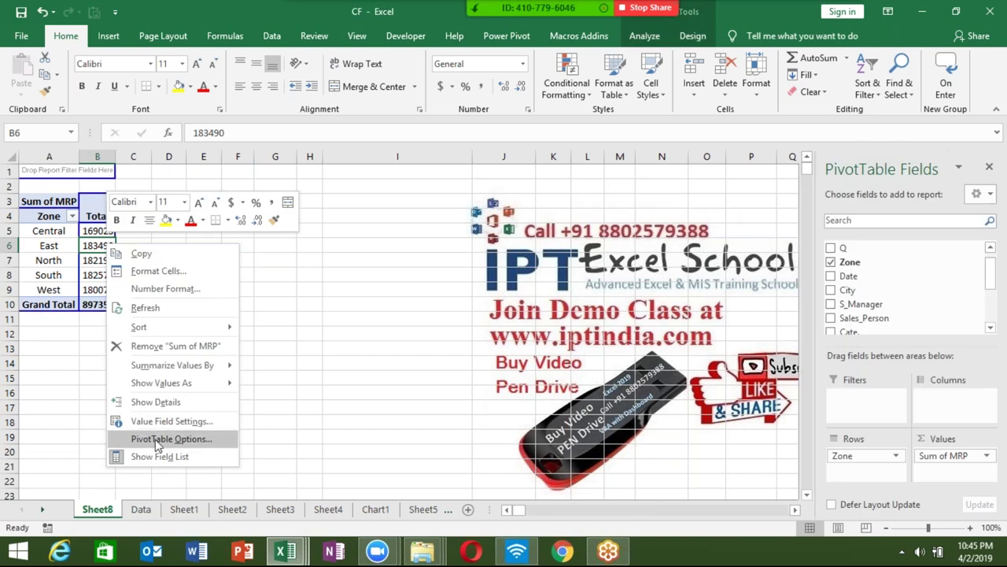
left_click(170, 439)
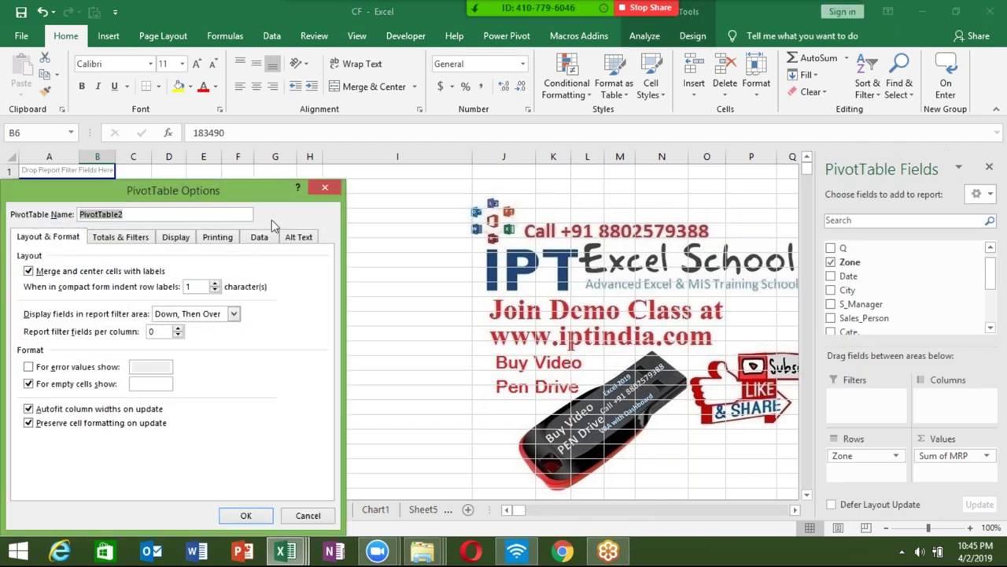
left_click(262, 239)
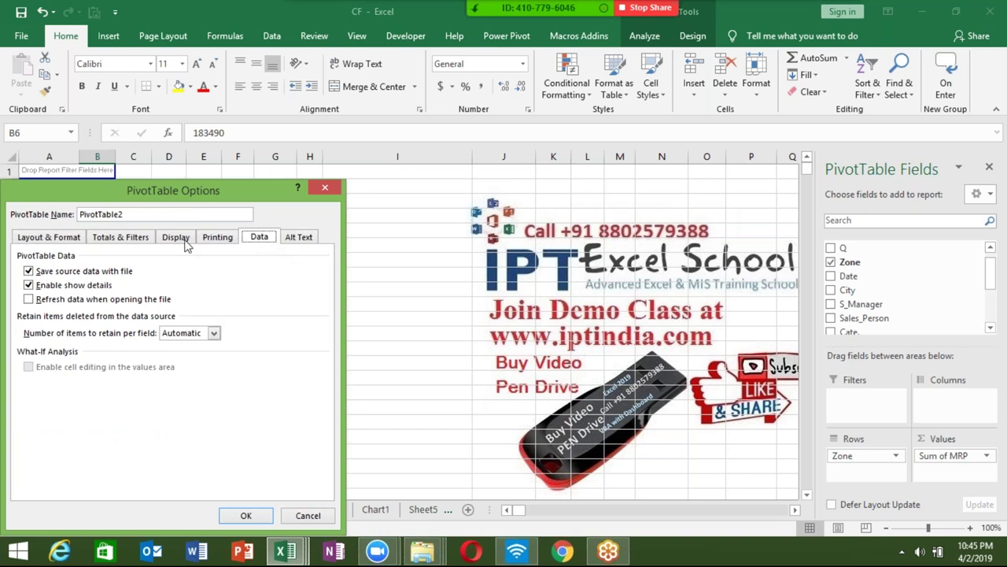
left_click(31, 288)
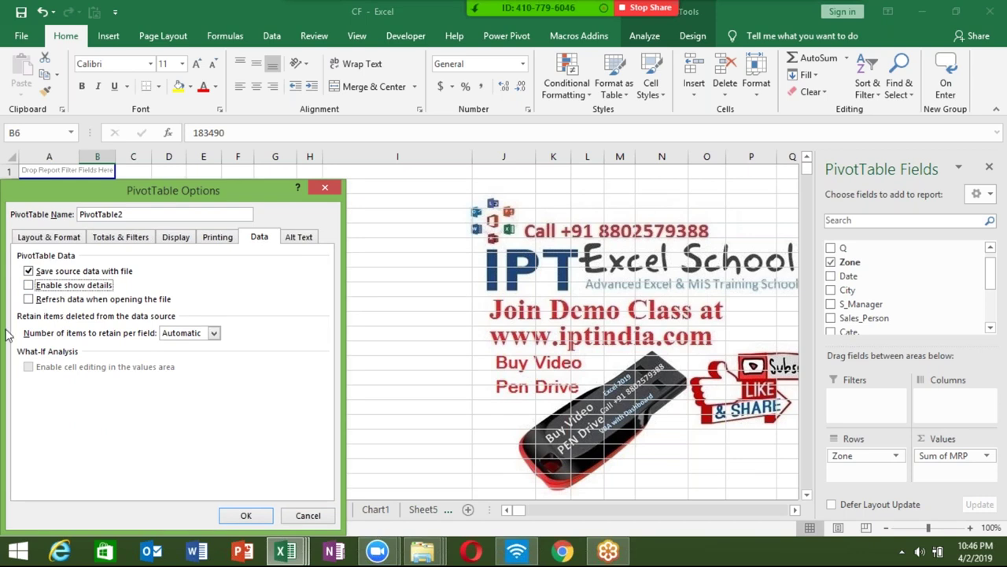
left_click(245, 516)
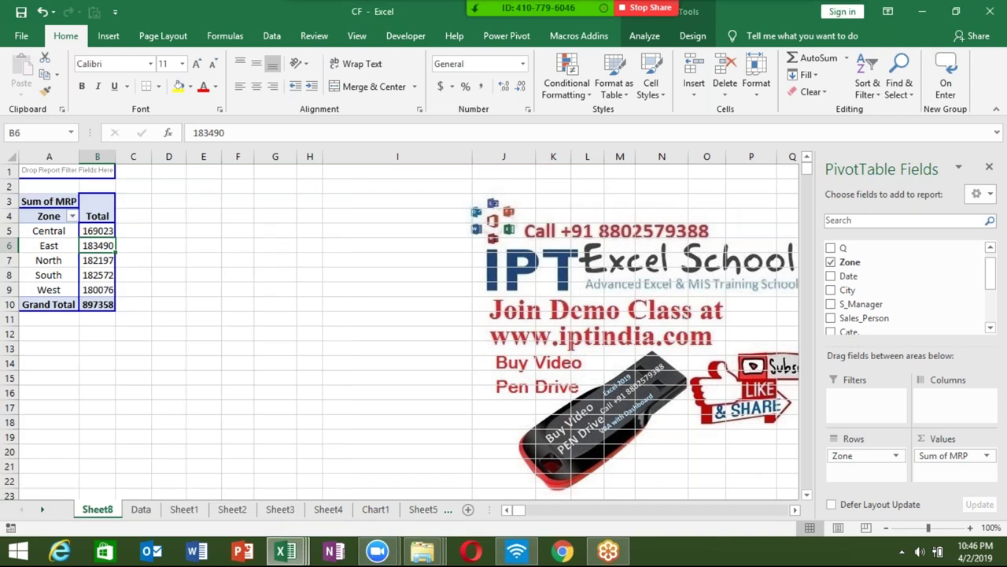
Step: Test by double-clicking North's 182197 total, confirming no detail sheet opens, and dismiss the warning
right_click(93, 249)
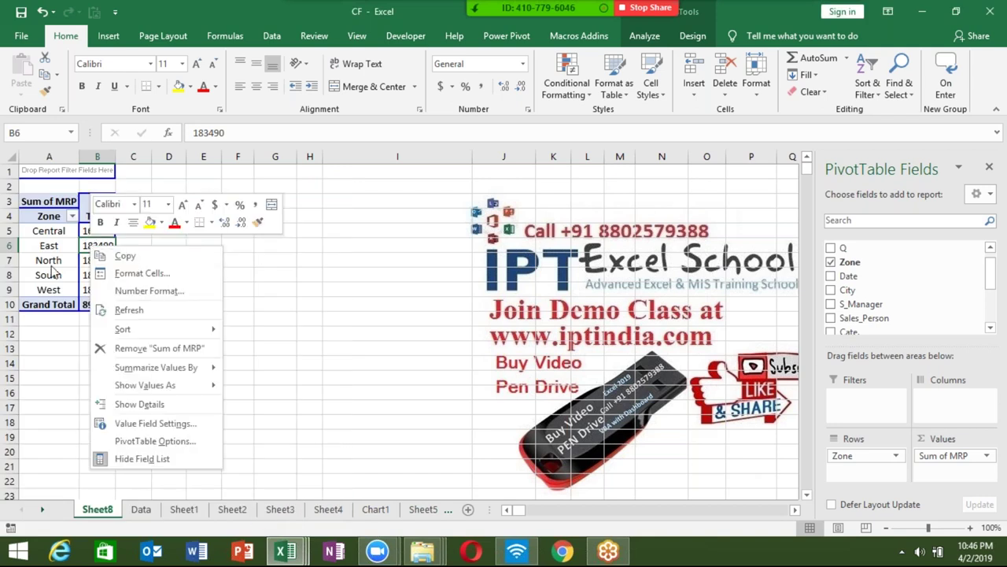
left_click(47, 265)
left_click(96, 260)
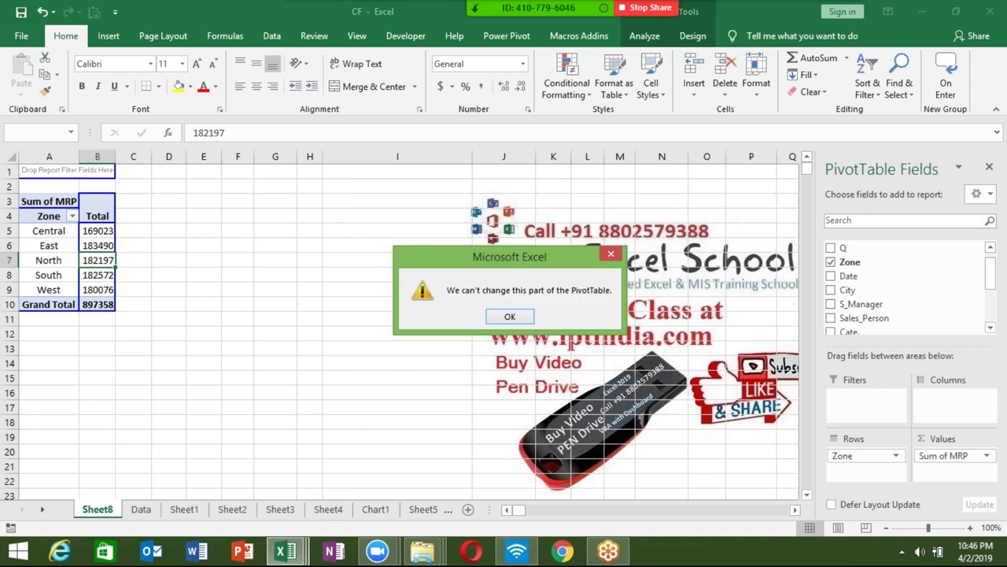
left_click(510, 317)
Step: Nest Sales_Person under Zone in the Rows area and place S_Manager across the Columns
left_click_drag(931, 306, 926, 481)
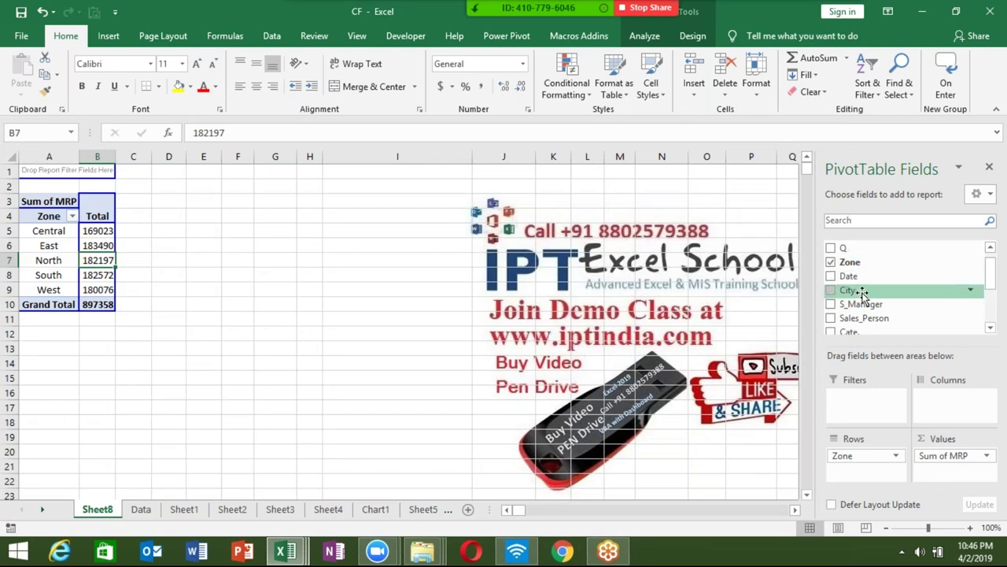
mouse_move(868, 317)
left_mouse_down()
mouse_move(944, 381)
mouse_move(952, 415)
left_mouse_up()
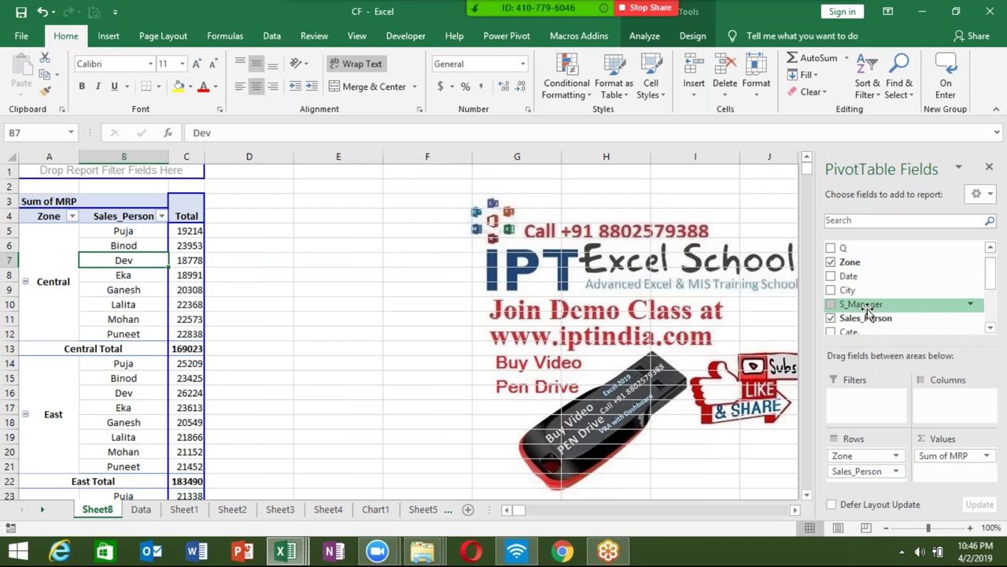
left_click_drag(866, 311, 952, 405)
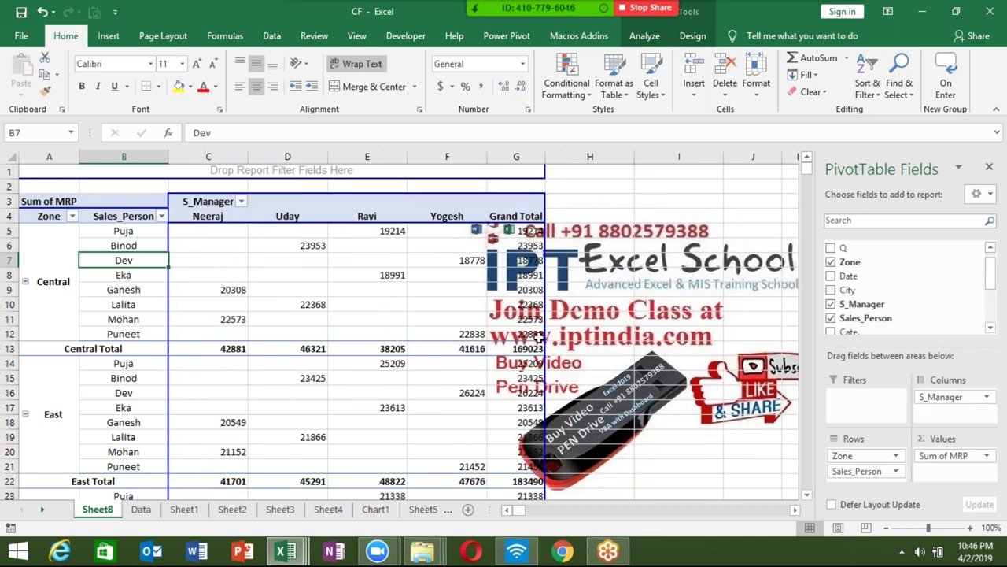
Step: In PivotTable Options, set 'For empty cells show' to 0 so blank value cells display 0
left_click(538, 335)
scroll(537, 335, "down", 8)
scroll(537, 336, "down", 12)
scroll(537, 336, "up", 7)
scroll(554, 331, "up", 12)
scroll(554, 331, "up", 1)
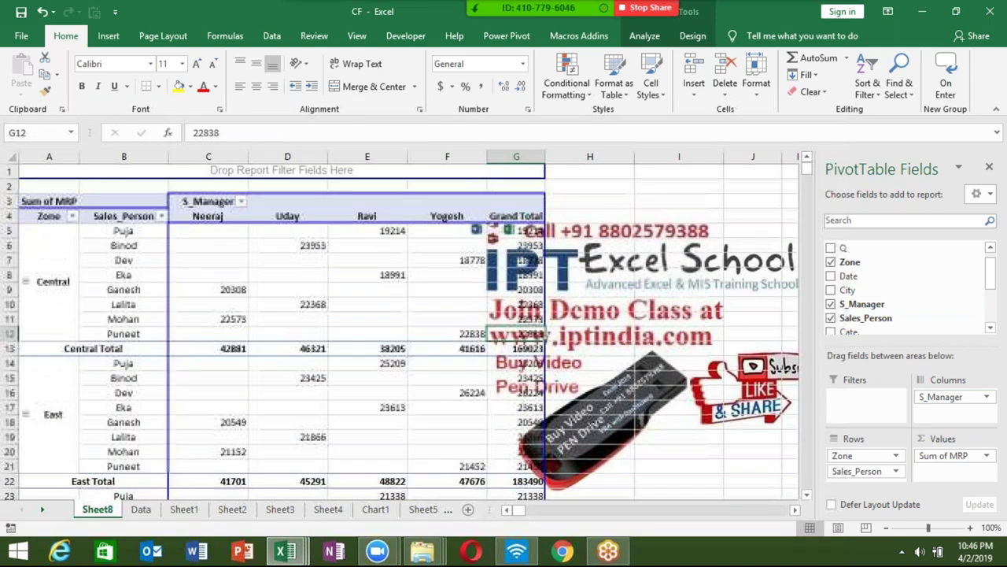
left_click(315, 267)
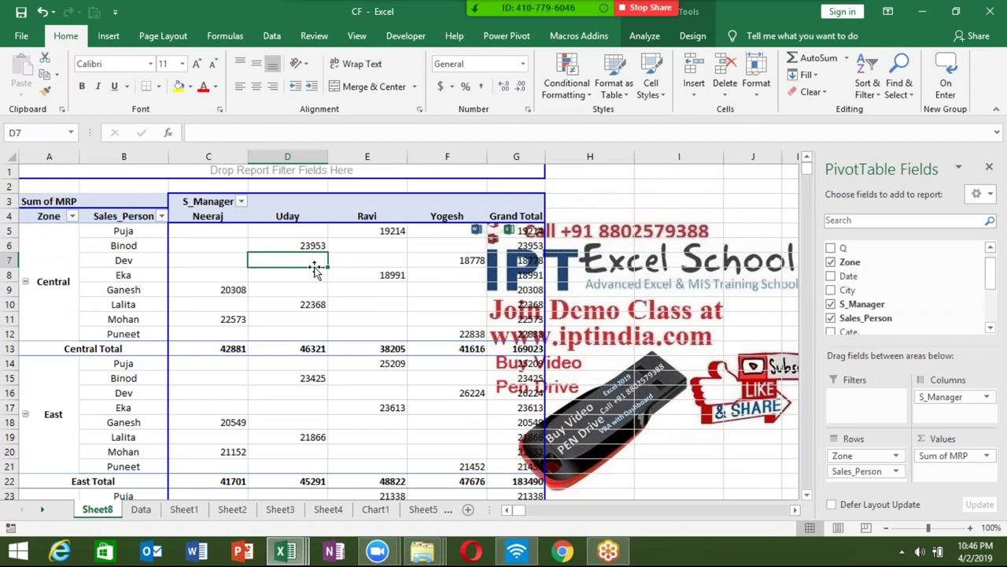
left_click(270, 276)
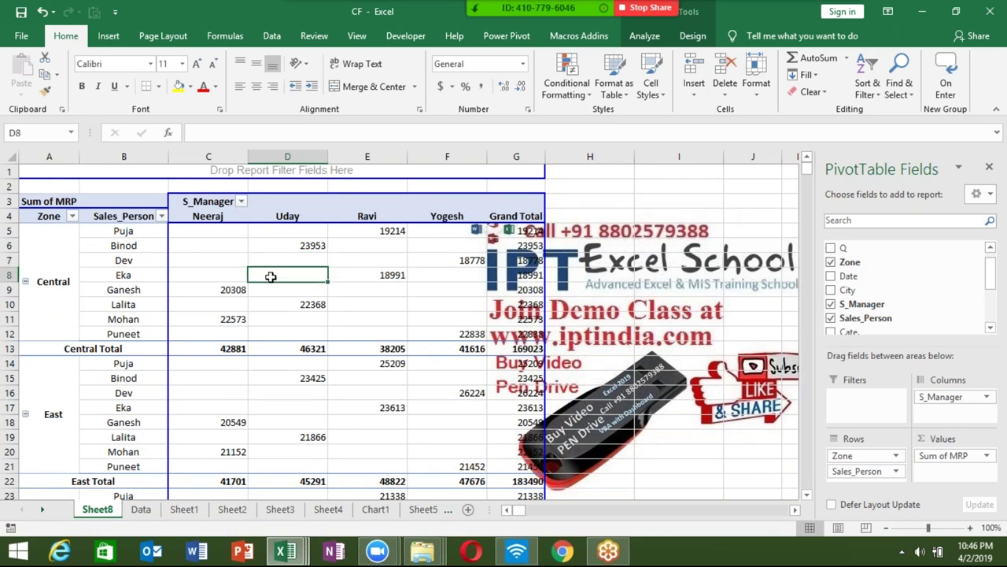
right_click(270, 276)
left_click(321, 472)
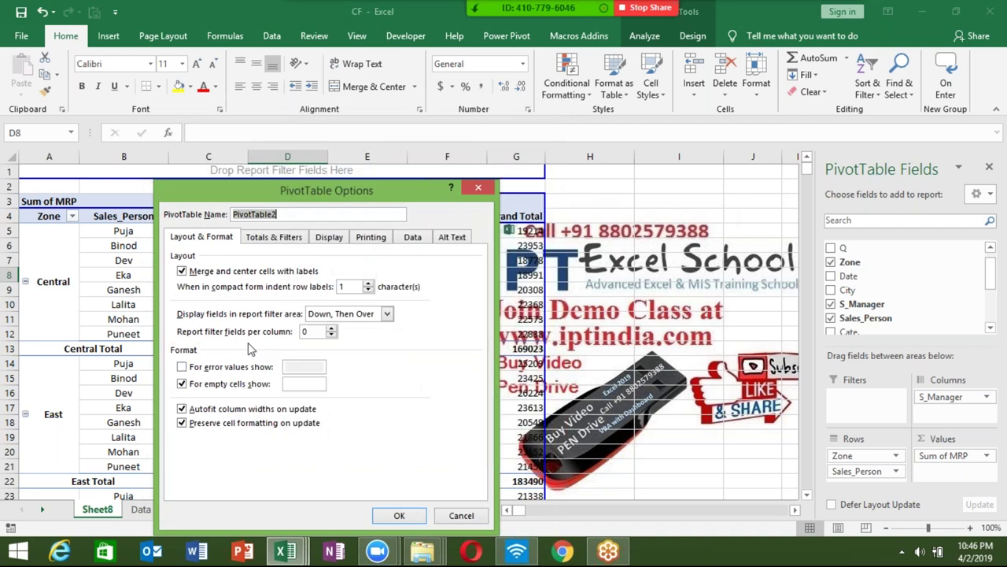
left_click(307, 383)
type("0")
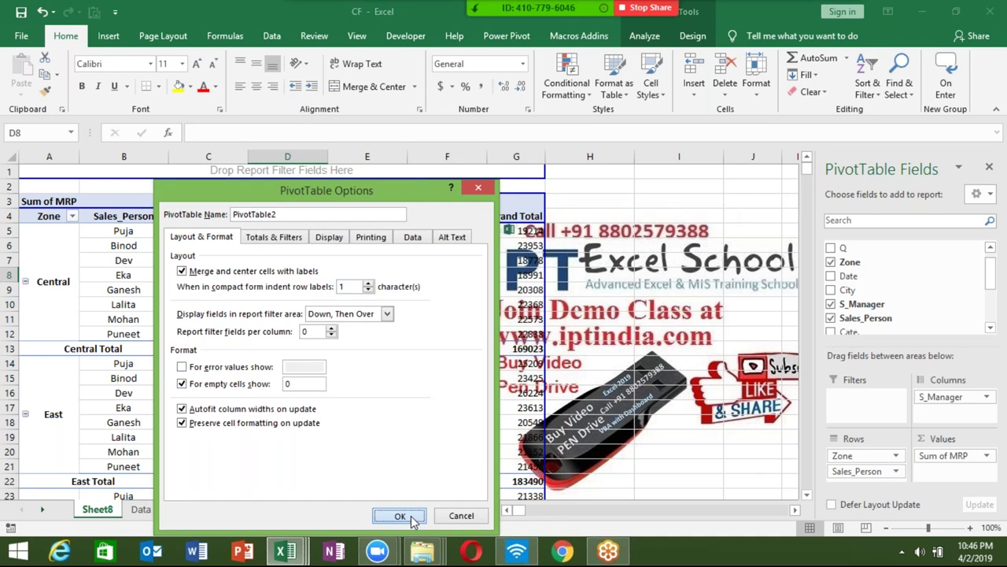
left_click(411, 520)
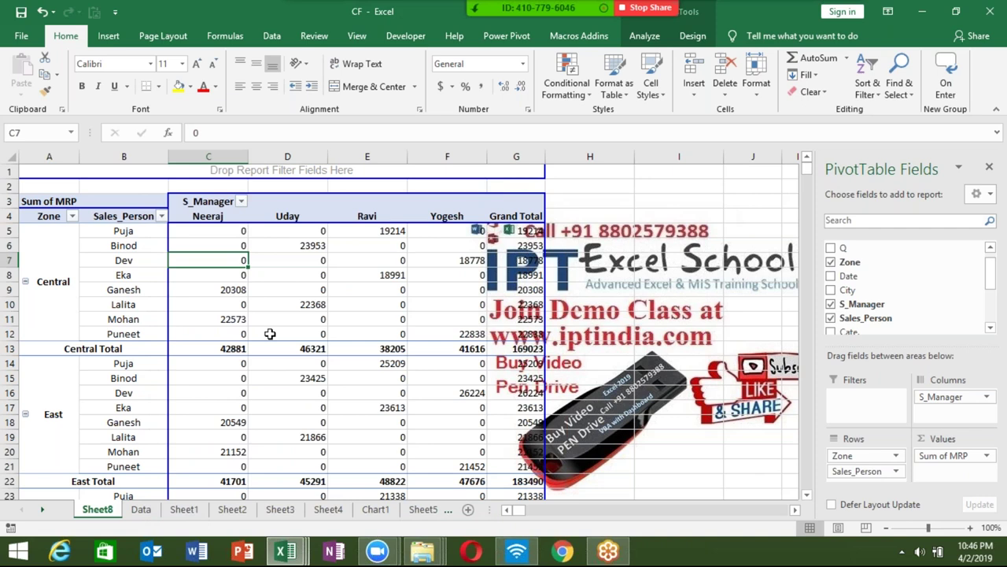
scroll(270, 334, "down", 8)
scroll(277, 328, "up", 8)
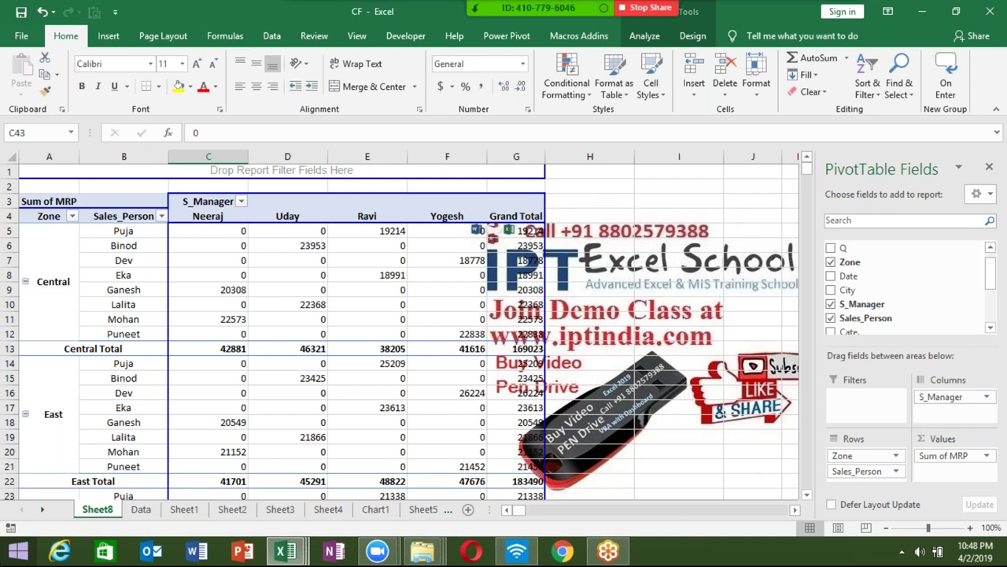
scroll(142, 367, "down", 1)
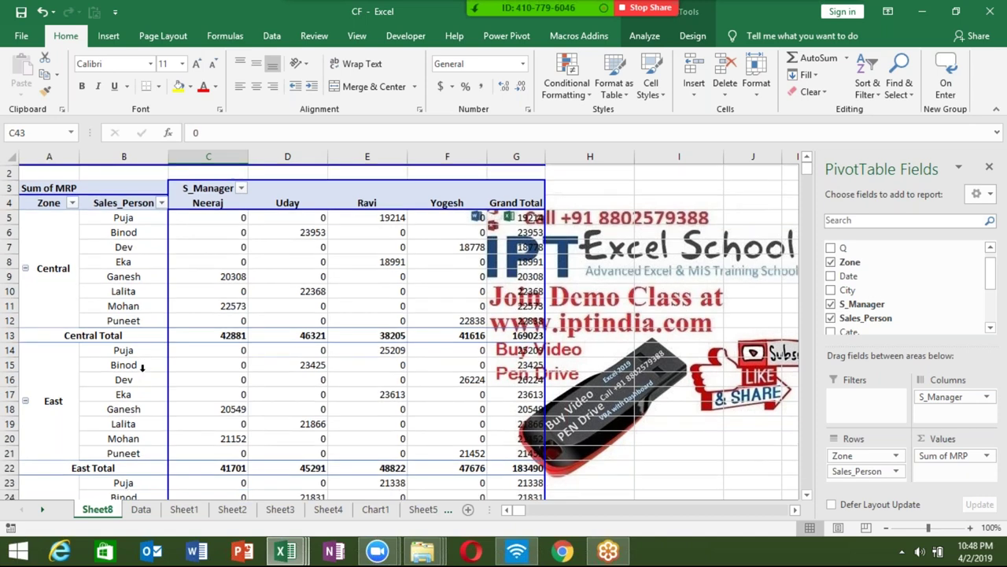
scroll(142, 367, "down", 11)
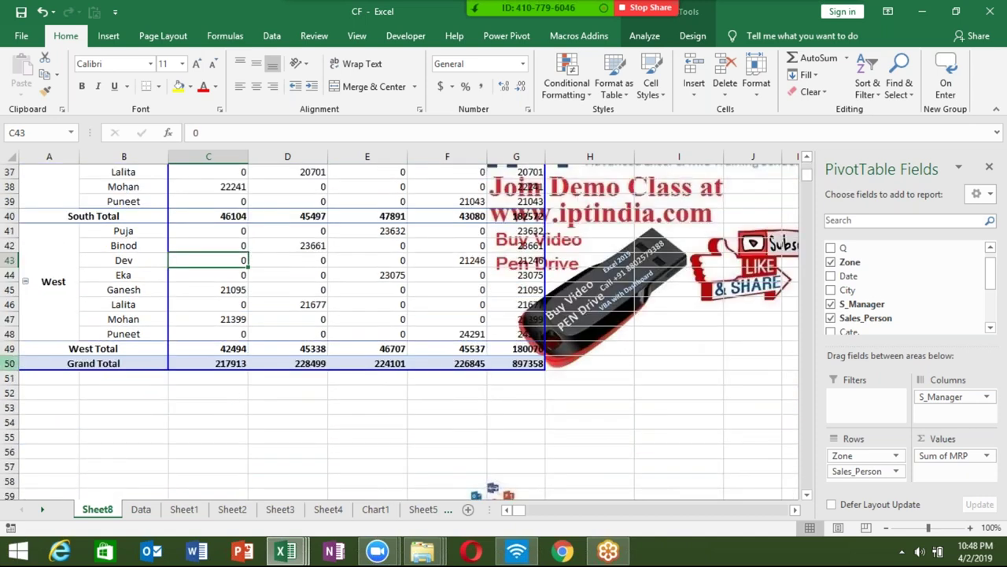
left_click(10, 363)
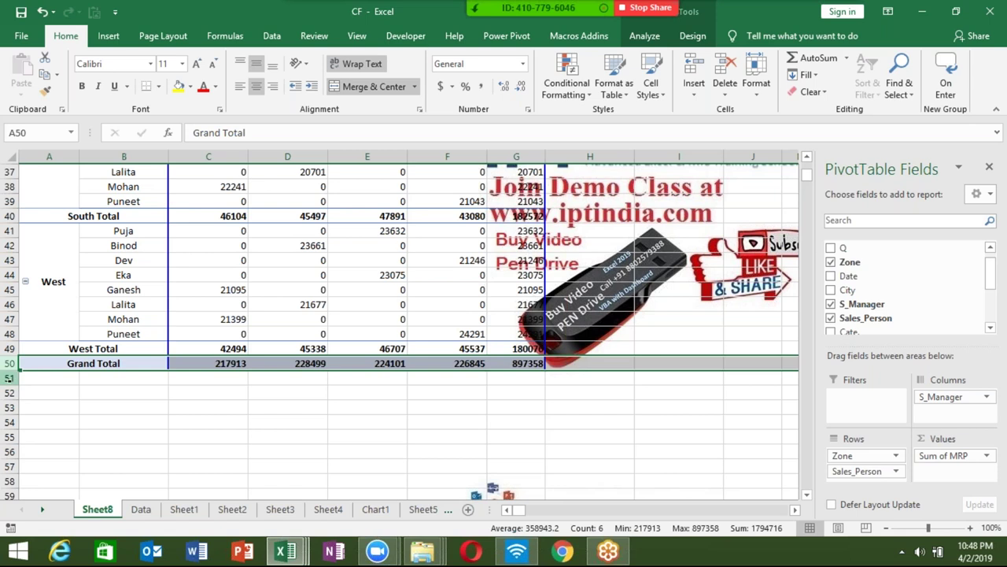
left_click_drag(10, 378, 10, 453)
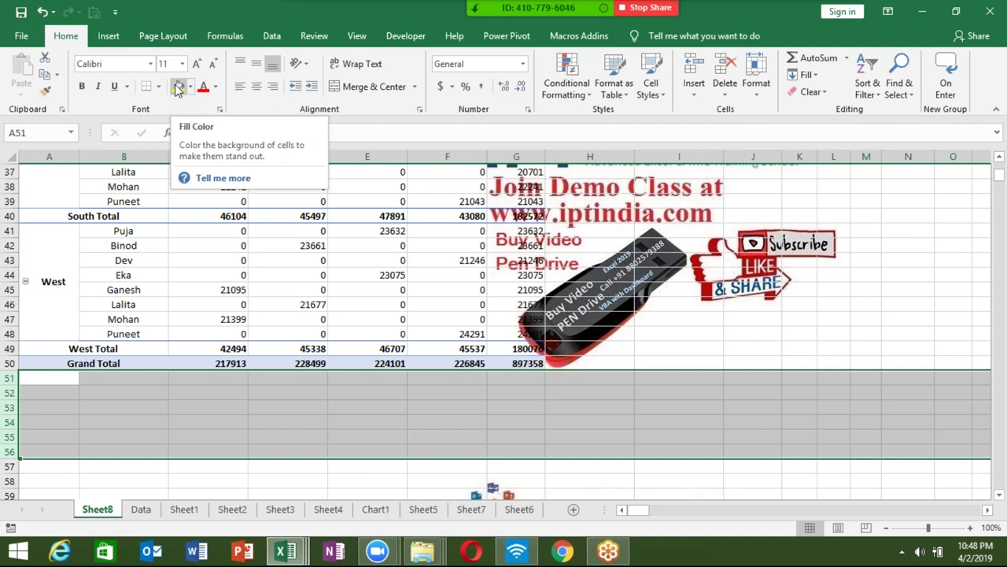
key("Up")
key("Up")
key("Up")
key("Up")
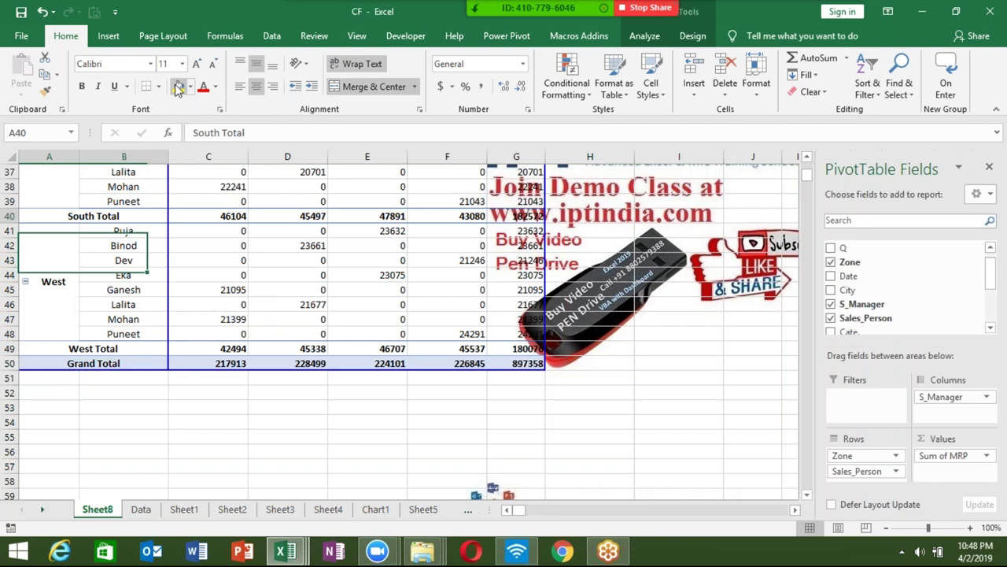
key("Up")
key("Up")
key("Up")
scroll(118, 315, "up", 10)
left_click(93, 348)
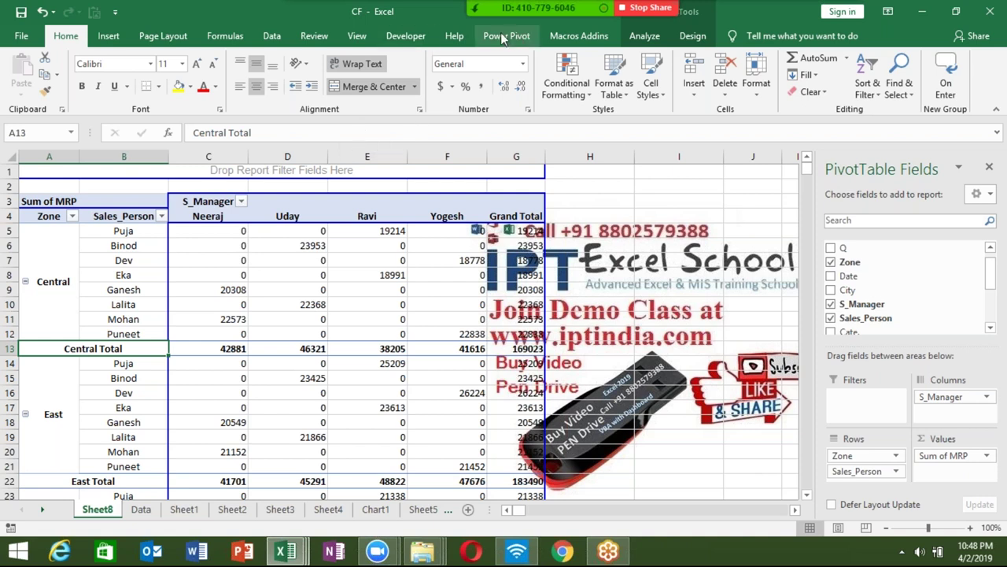
Step: Apply a grey PivotTable style from the Design tab's style gallery
left_click(686, 36)
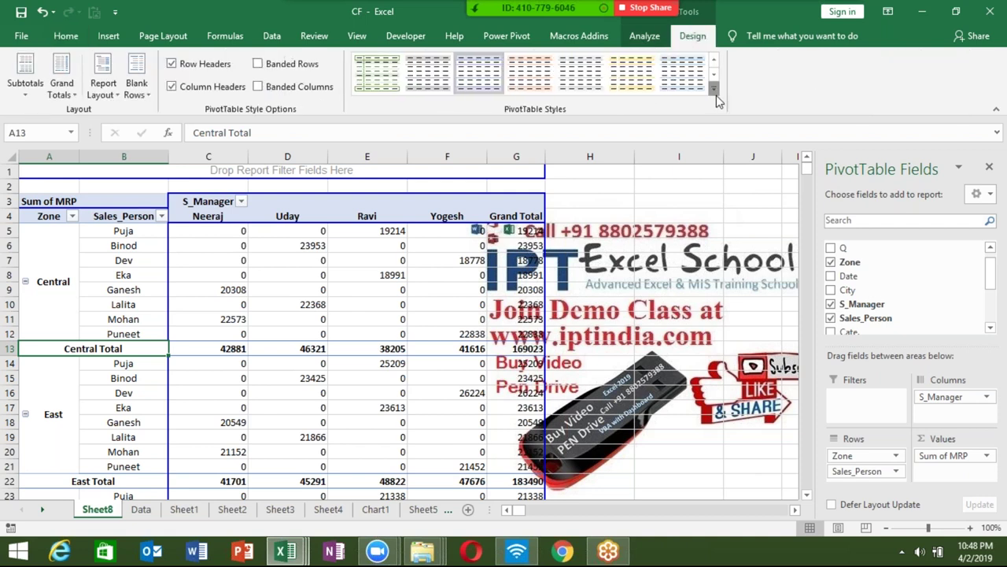
left_click(716, 95)
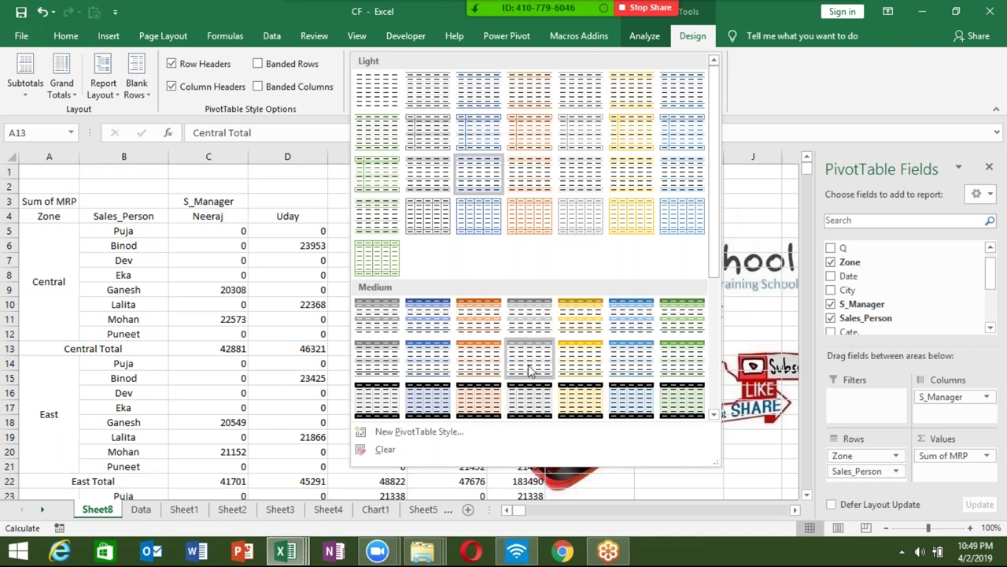
scroll(533, 398, "down", 3)
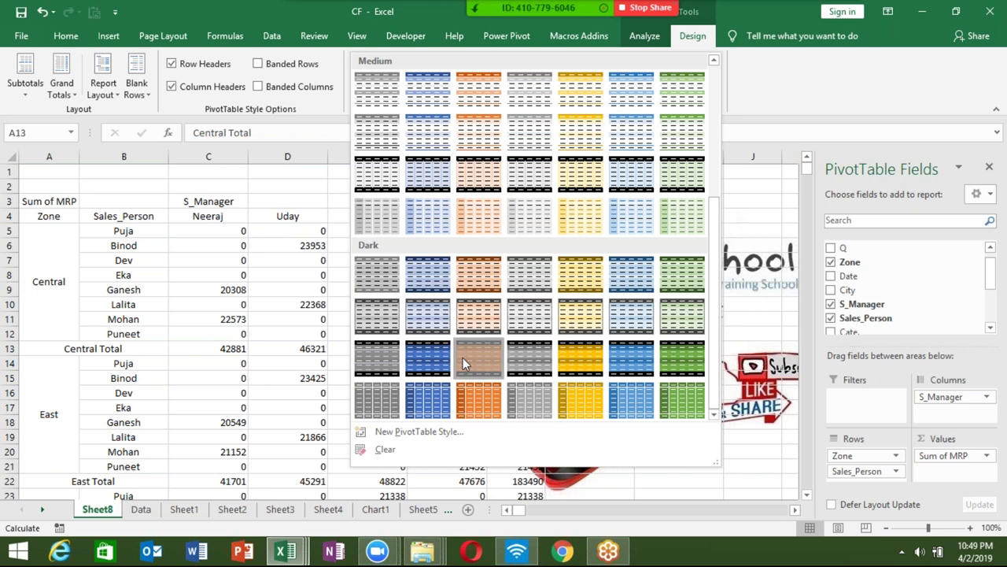
key("Escape")
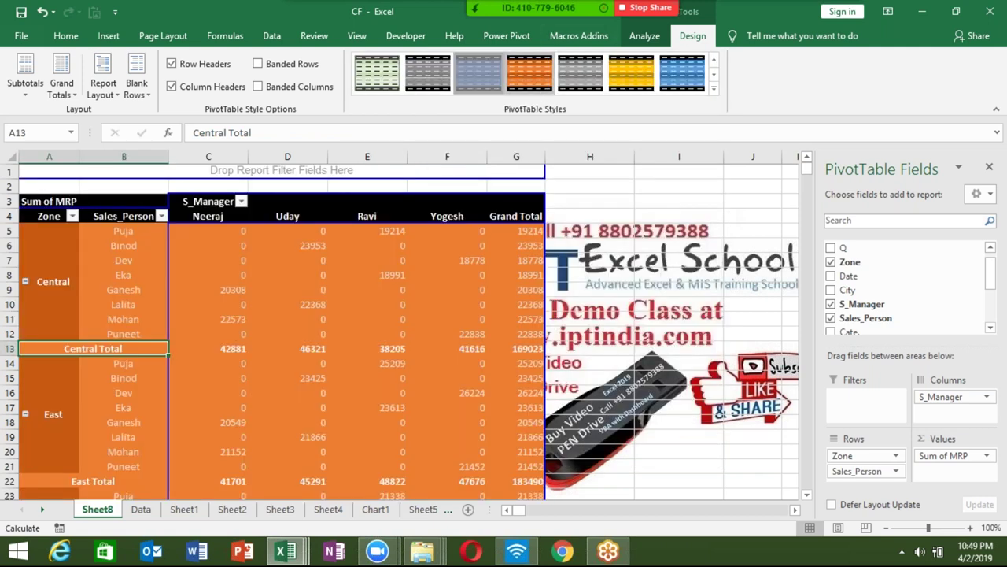
left_click(427, 73)
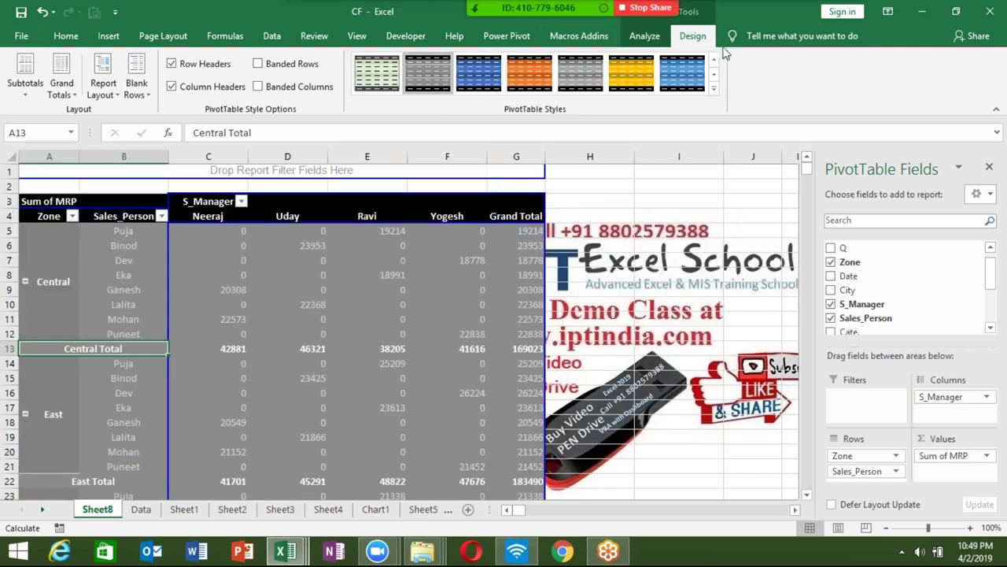
Step: Try a light peach style, then browse the style gallery again and review the styled pivot
left_click(714, 88)
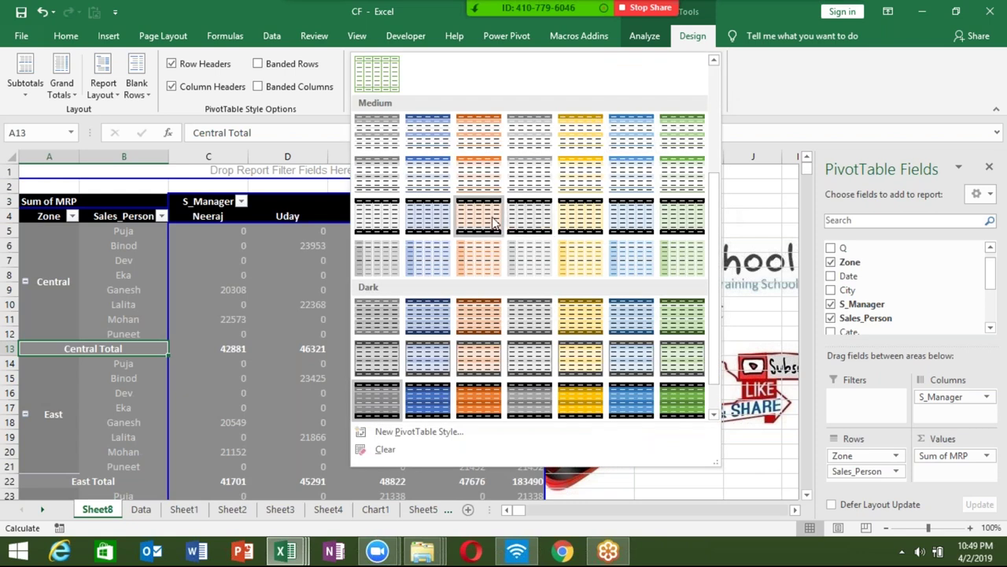
left_click(385, 450)
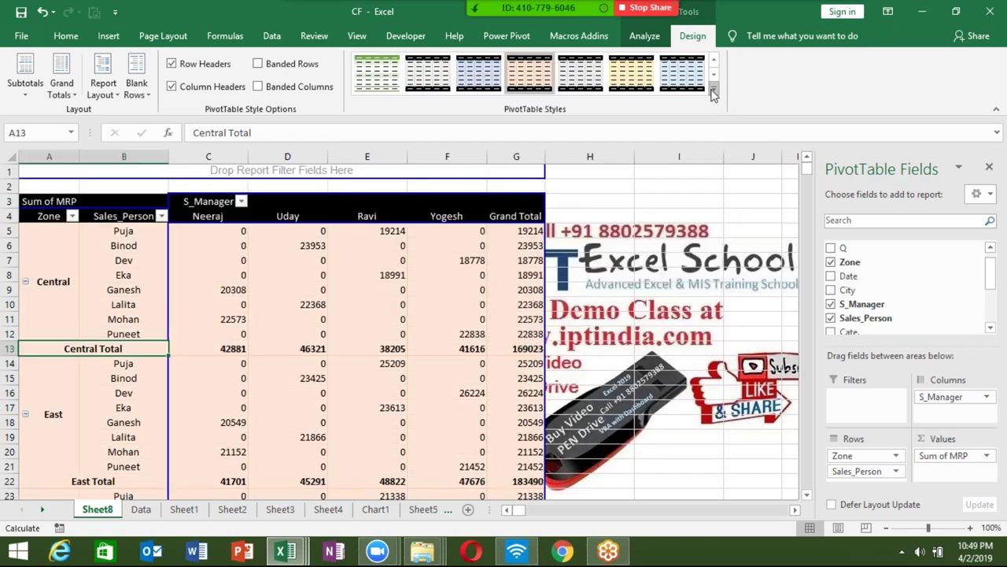
left_click(714, 90)
scroll(708, 96, "down", 3)
scroll(709, 96, "down", 2)
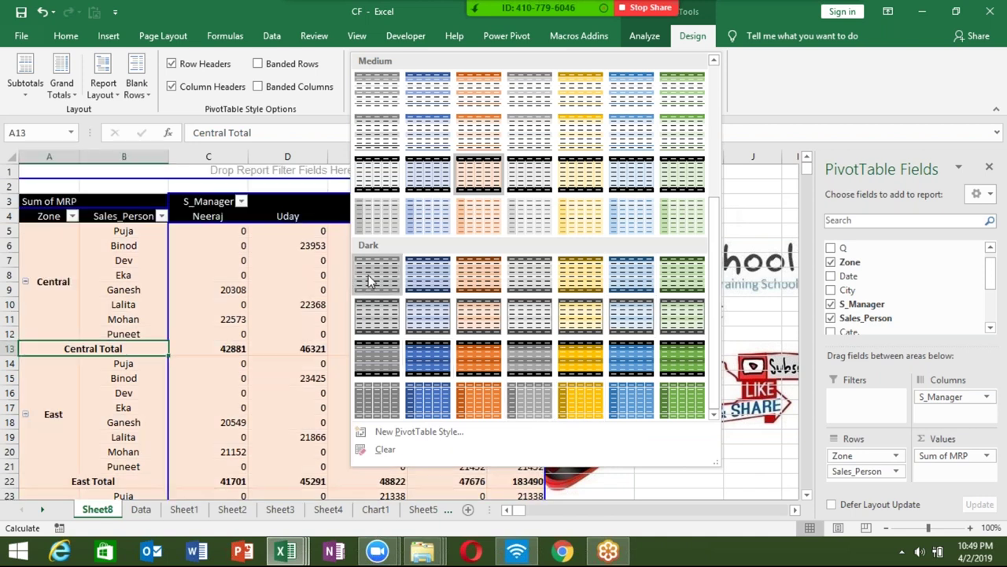
key("Escape")
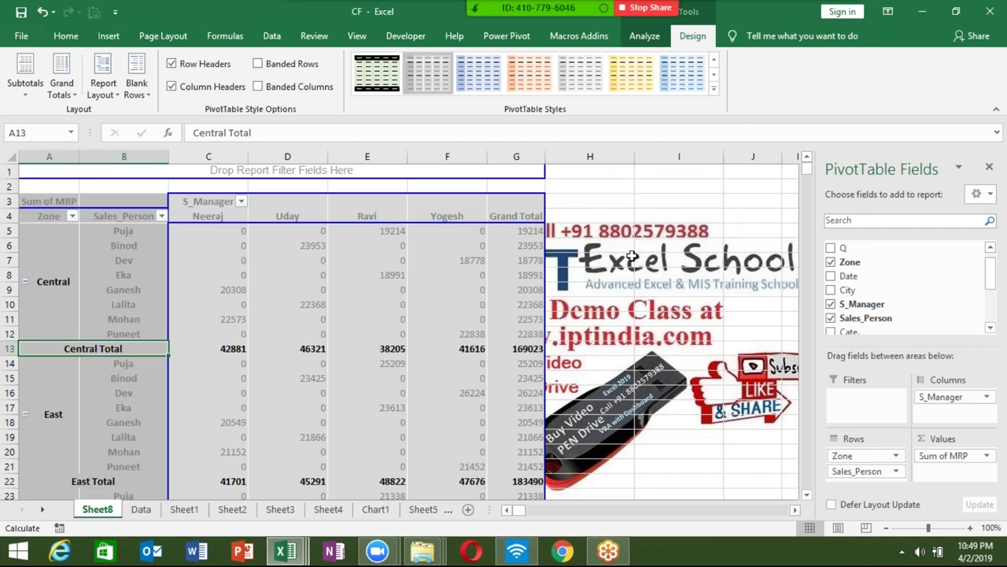
scroll(555, 304, "down", 5)
scroll(555, 304, "down", 10)
scroll(555, 304, "up", 6)
scroll(555, 304, "up", 7)
scroll(554, 303, "up", 2)
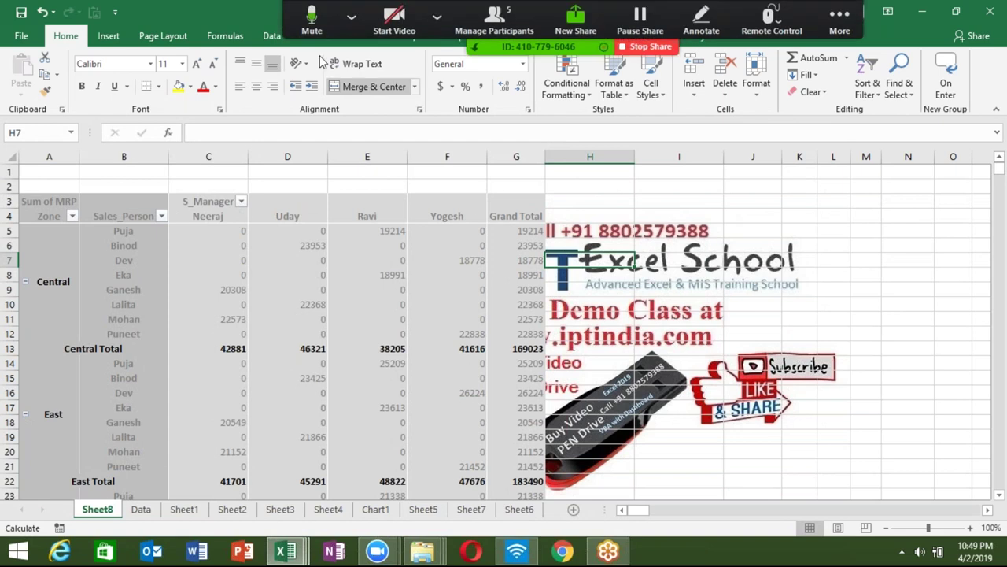
Step: Add Product to the Filters area as a report filter above the pivot
left_click(503, 214)
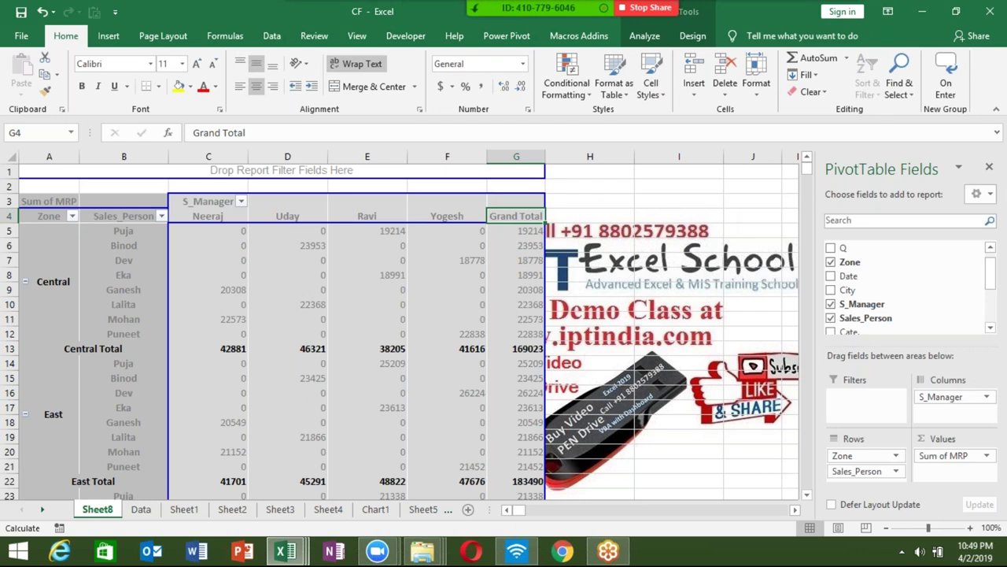
left_click_drag(993, 271, 989, 310)
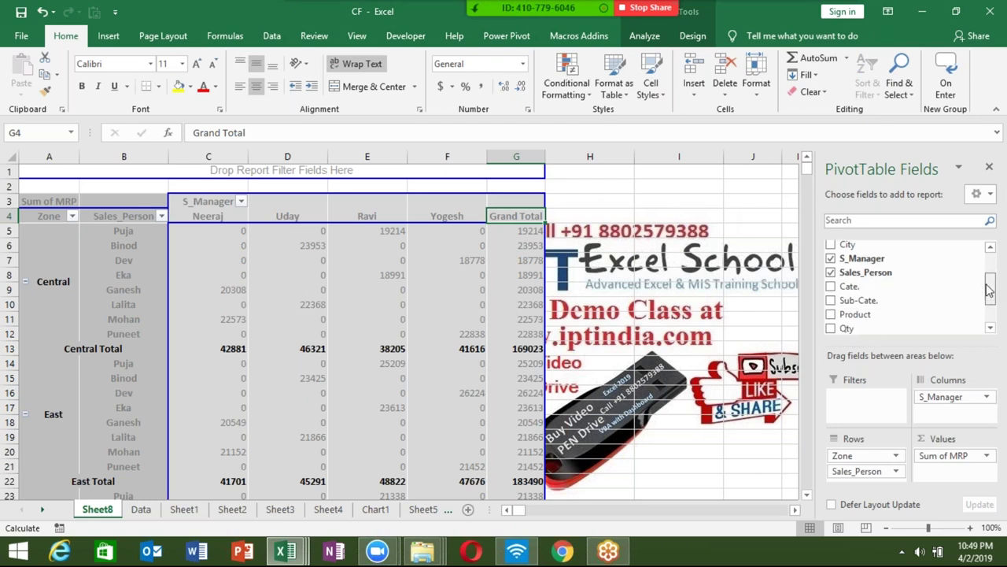
left_click_drag(920, 265, 871, 402)
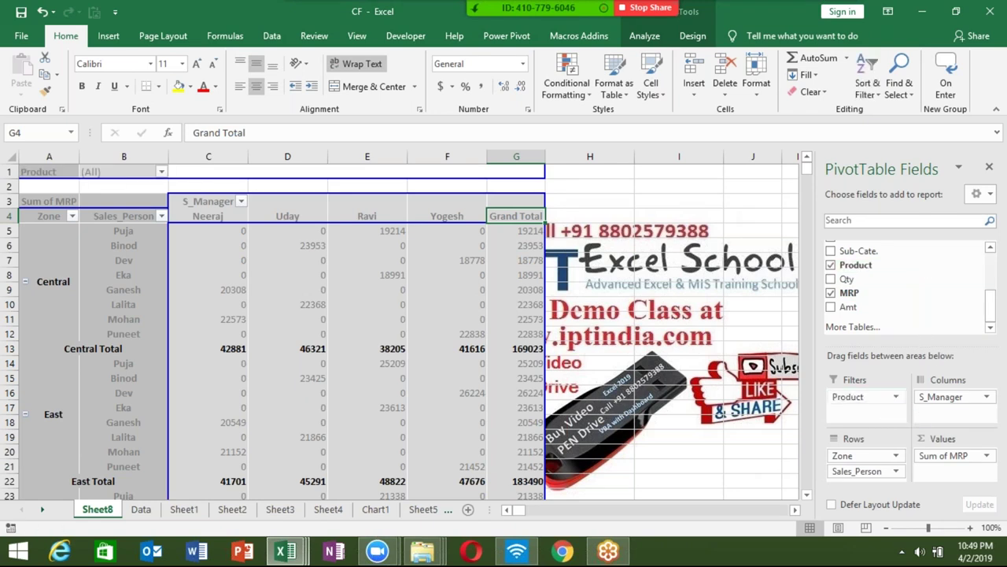
Step: Test the Product filter with DVD, then reset it to show all products
left_click(161, 171)
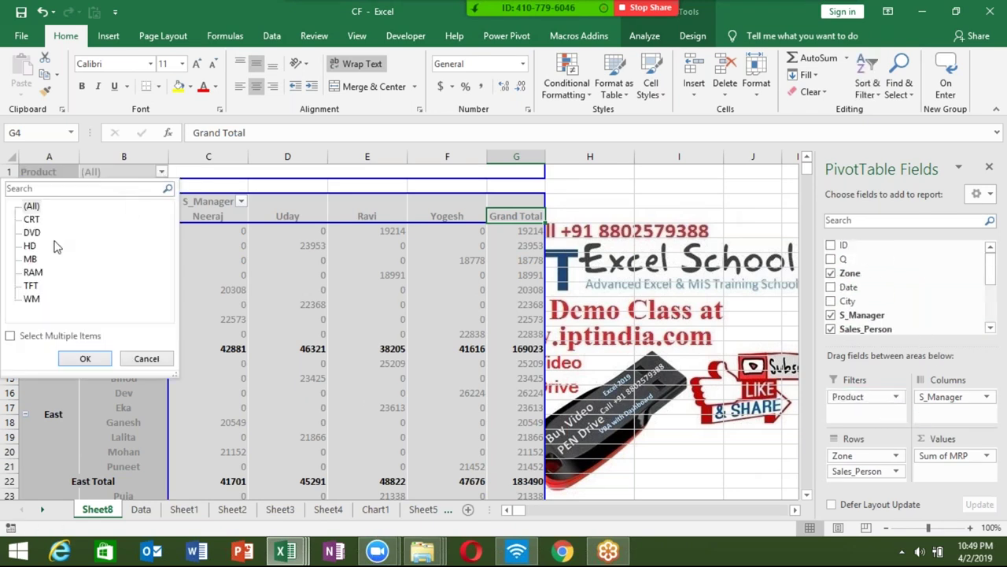
left_click(32, 232)
left_click(85, 359)
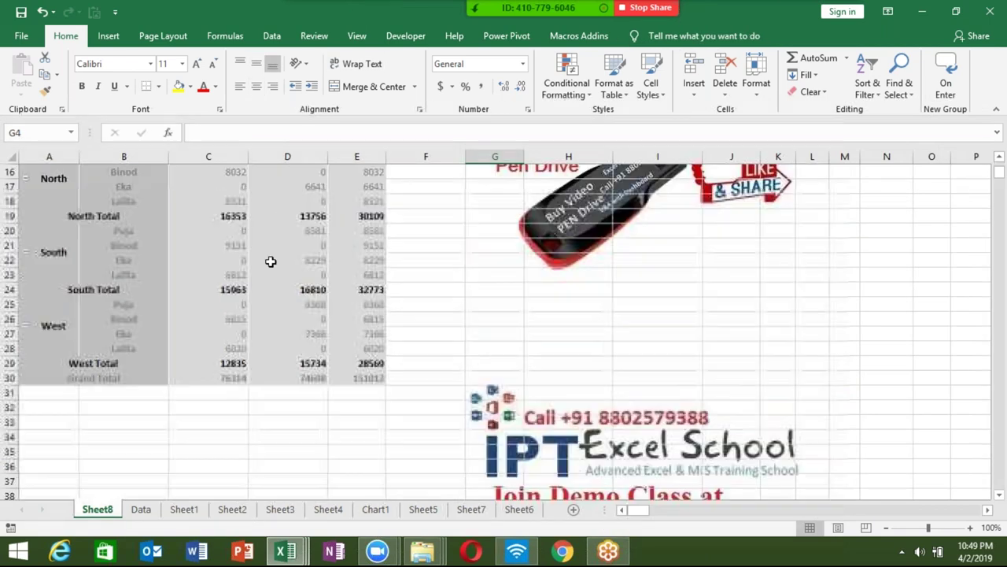
left_click(162, 172)
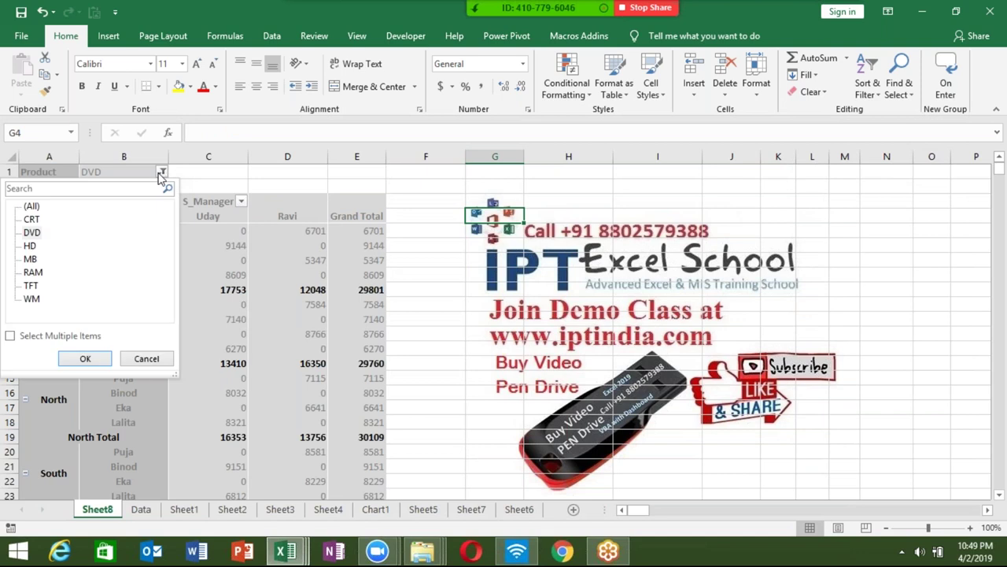
left_click(31, 206)
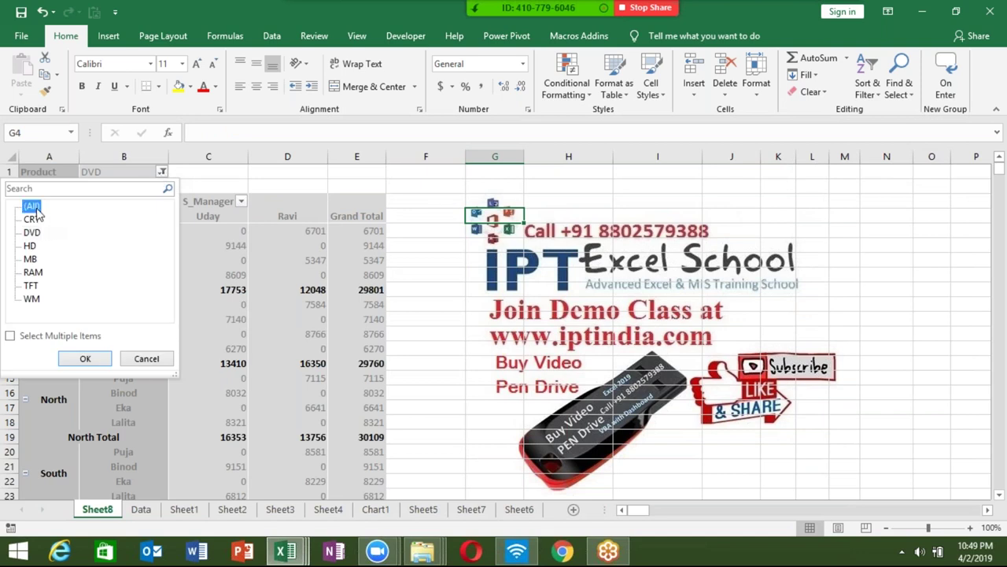
left_click(85, 358)
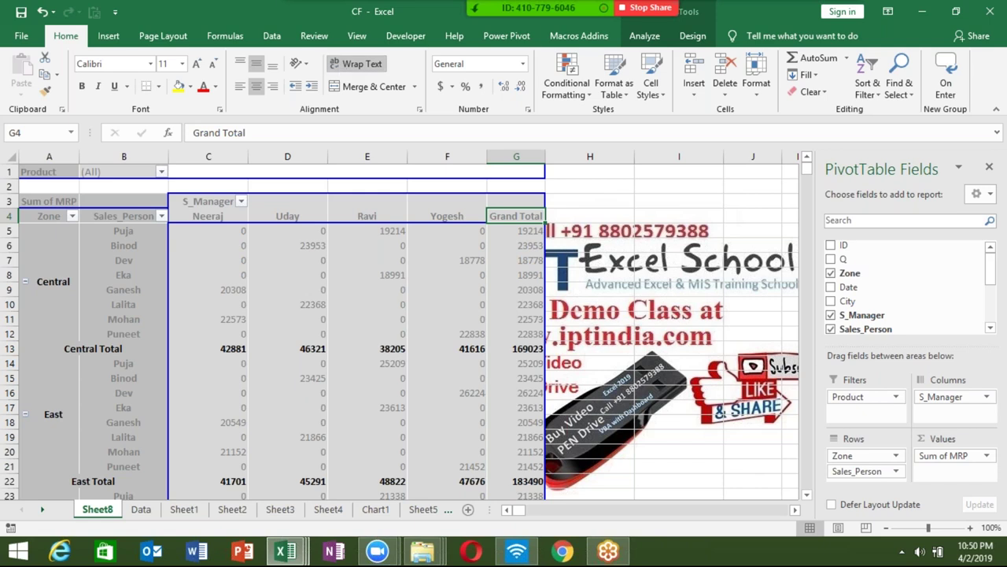
Step: Stop the Zoom meeting recording via the toolbar's More menu
left_click(436, 17)
left_click(839, 20)
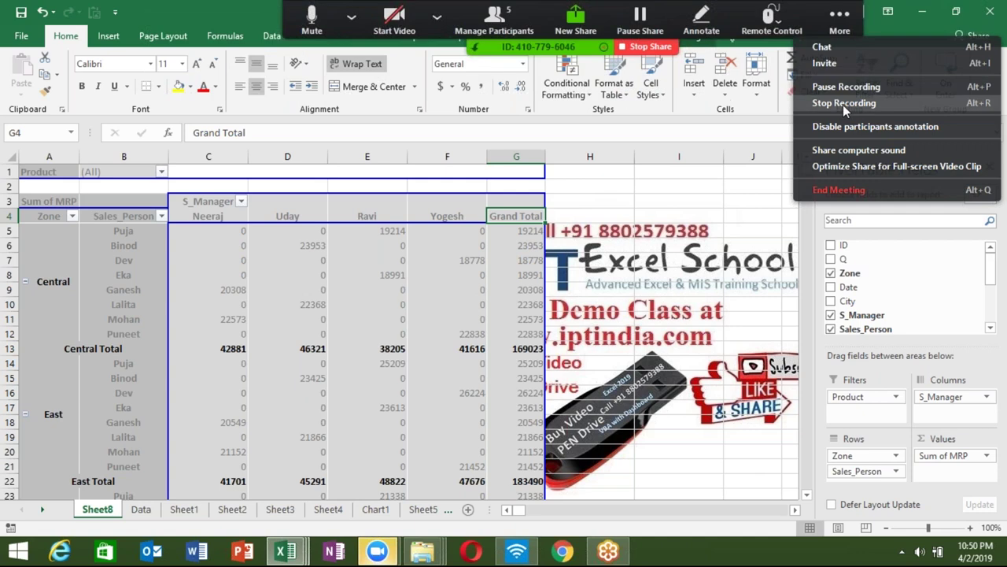
left_click(842, 105)
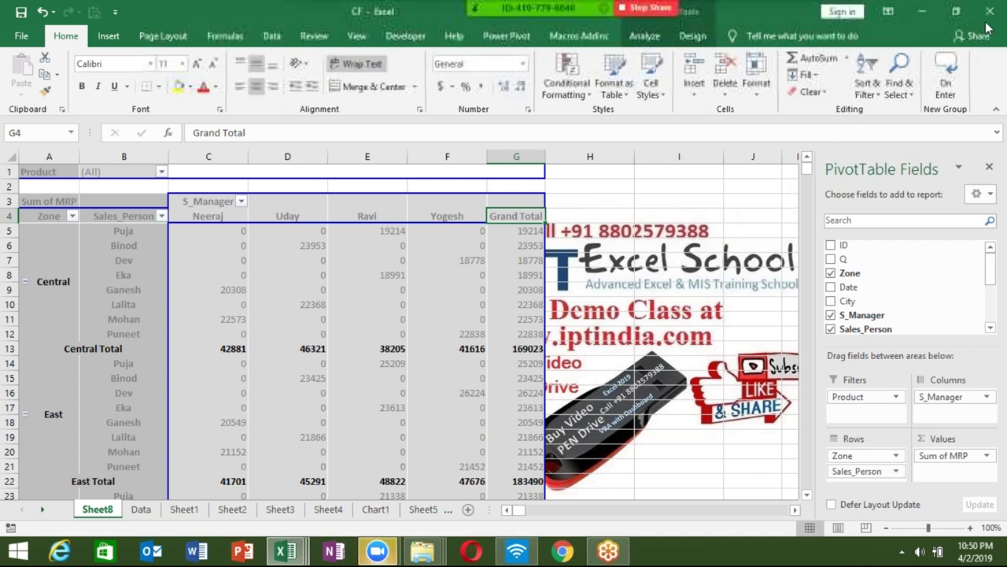